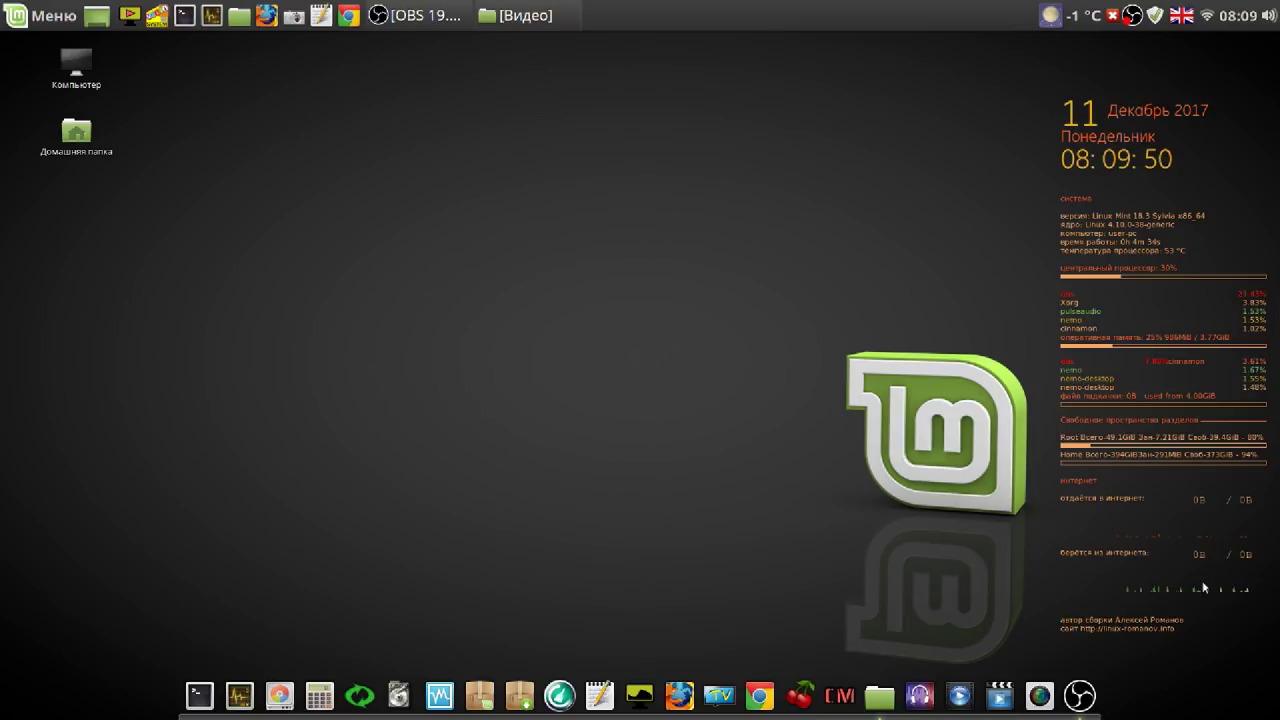
Open the network settings of the ~/.conky/conky lmc-rus widget in Conky Manager.
{"action": "left_click", "coordinate": [838, 696]}
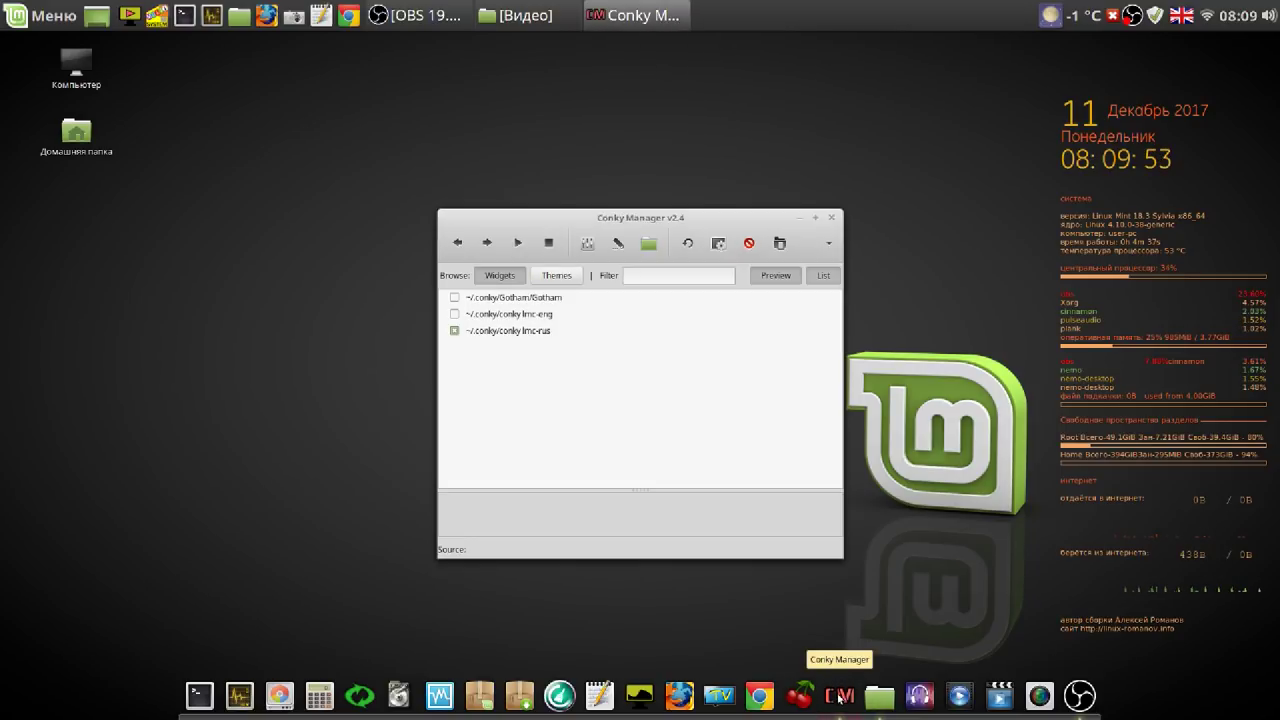
{"action": "left_click", "coordinate": [543, 334]}
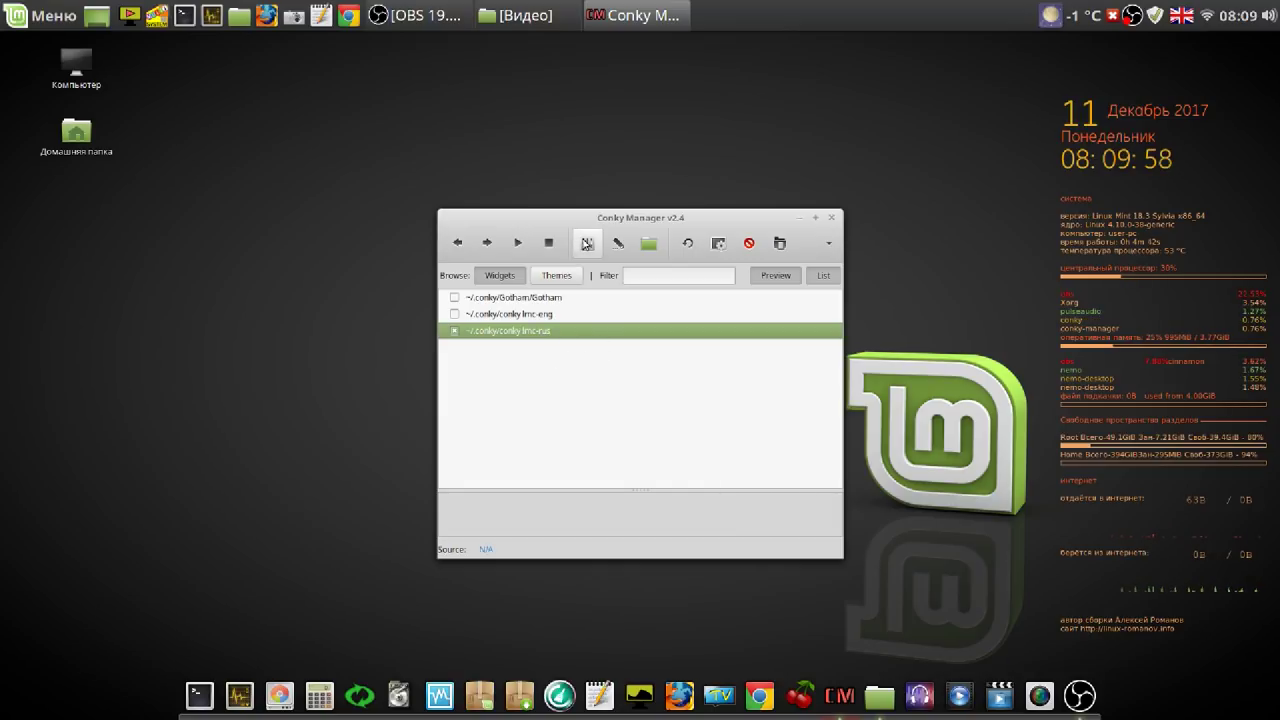
{"action": "left_click", "coordinate": [586, 244]}
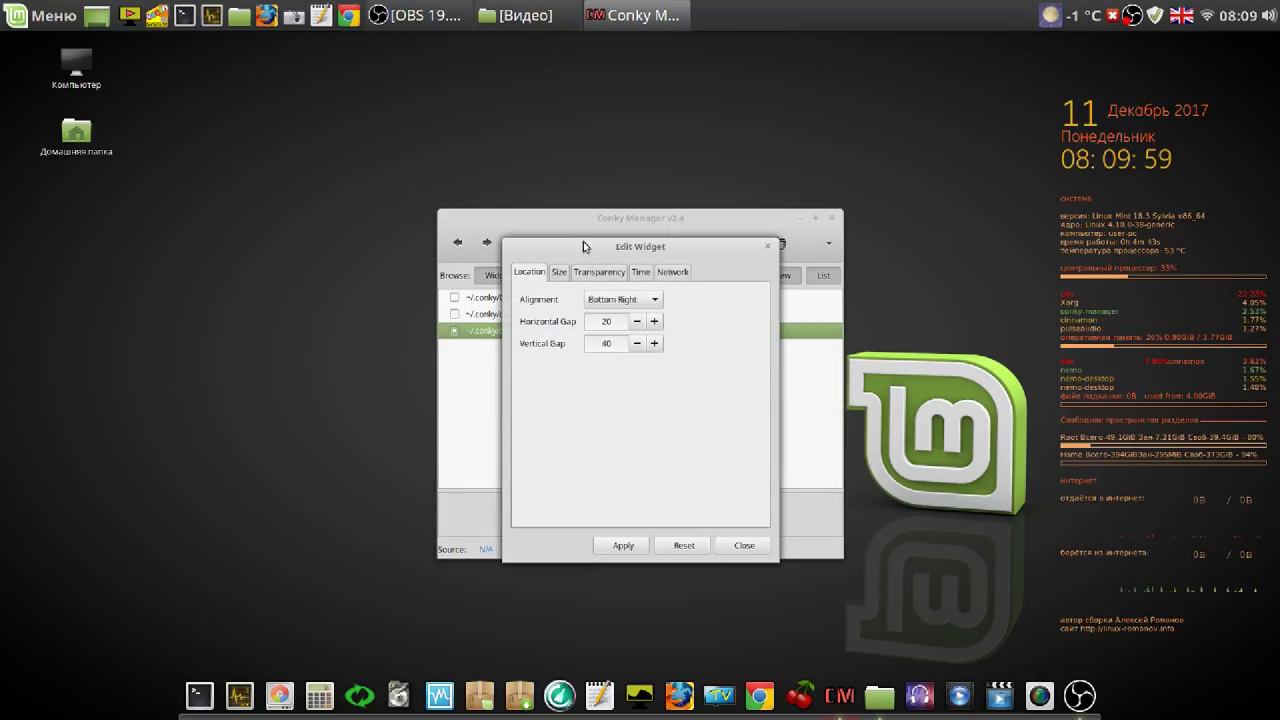
{"action": "left_click", "coordinate": [682, 275]}
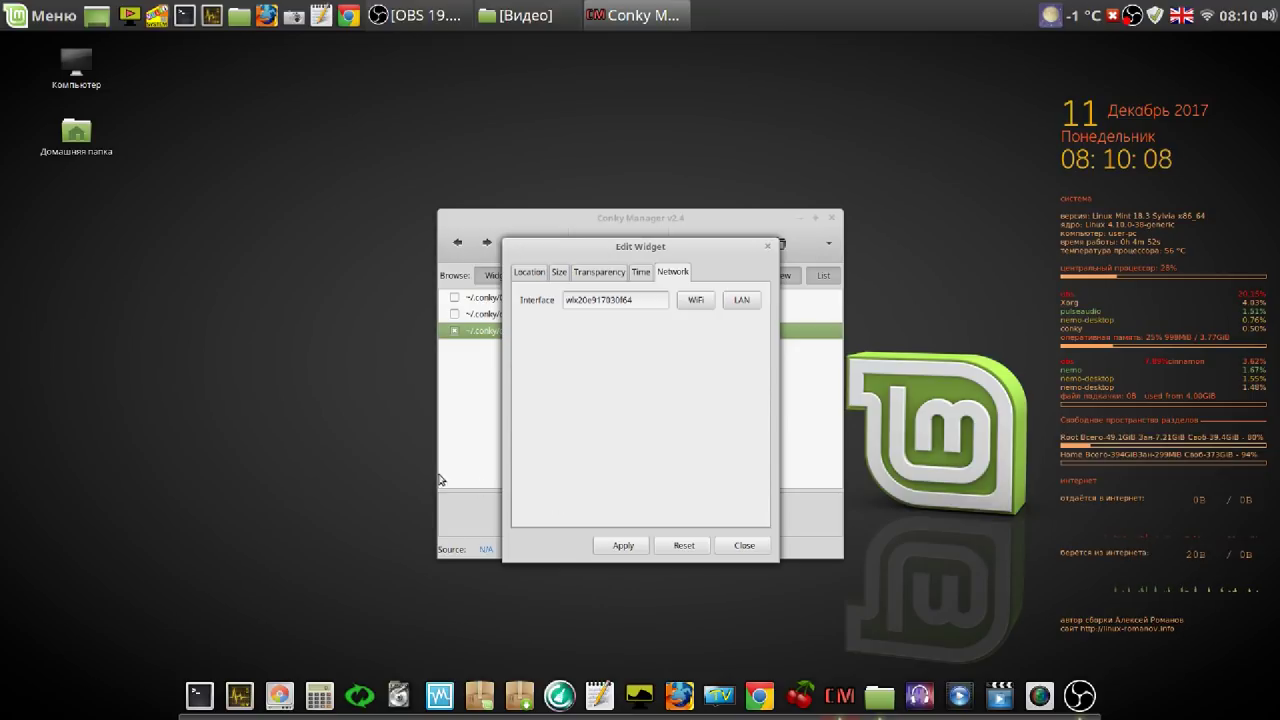
Run ifconfig in a new terminal, with the window moved aside and enlarged to fit the full output.
{"action": "left_click", "coordinate": [185, 17]}
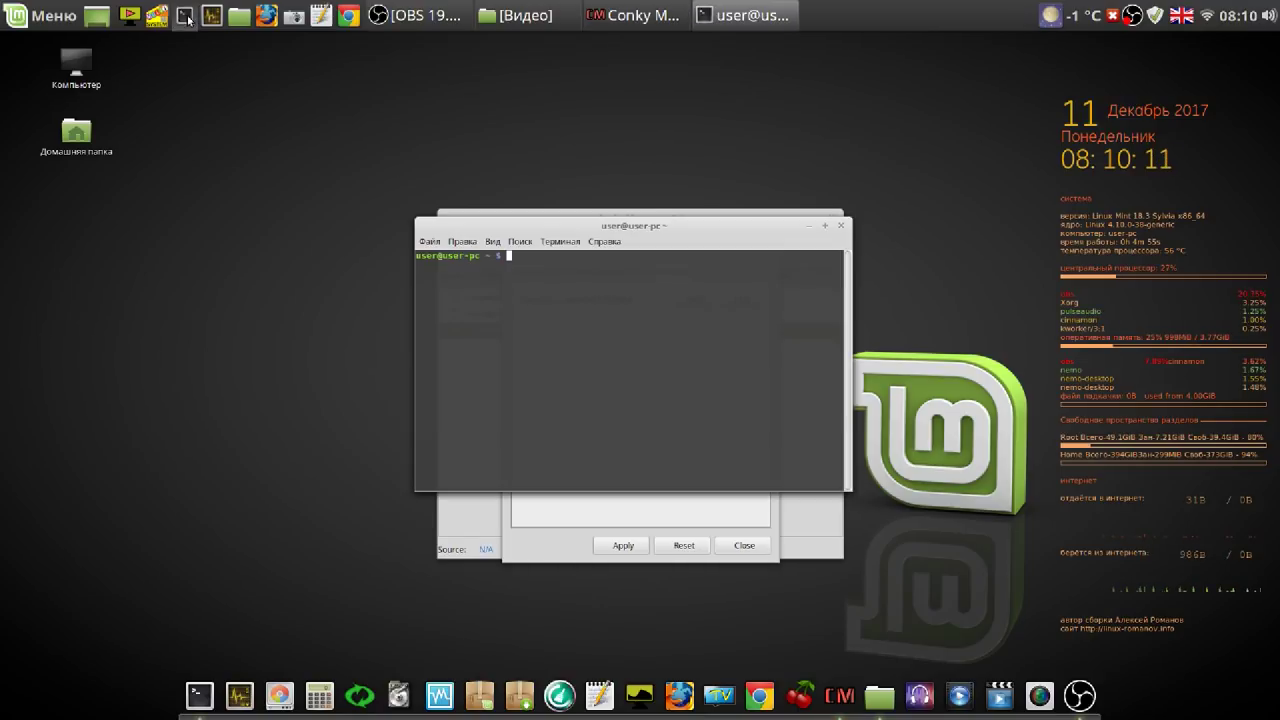
{"action": "left_click_drag", "start_coordinate": [514, 229], "coordinate": [250, 205]}
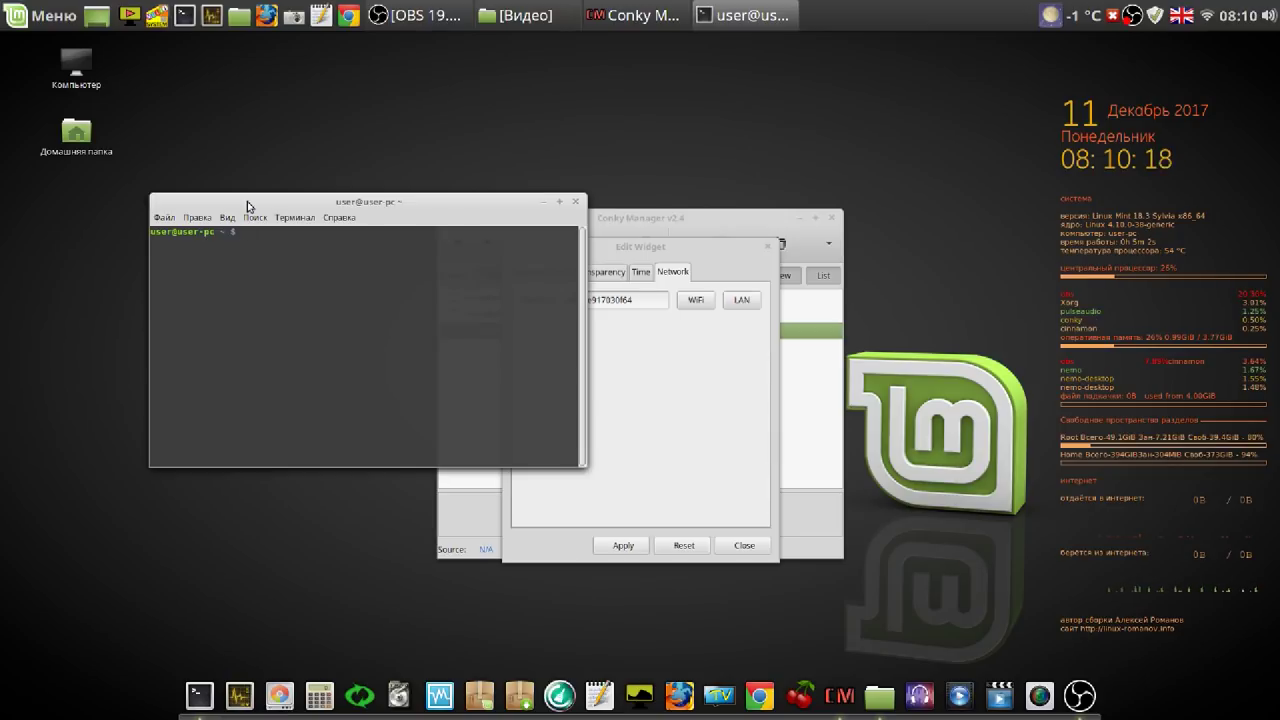
{"action": "type", "text": "fconfig"}
{"action": "key", "text": "Return"}
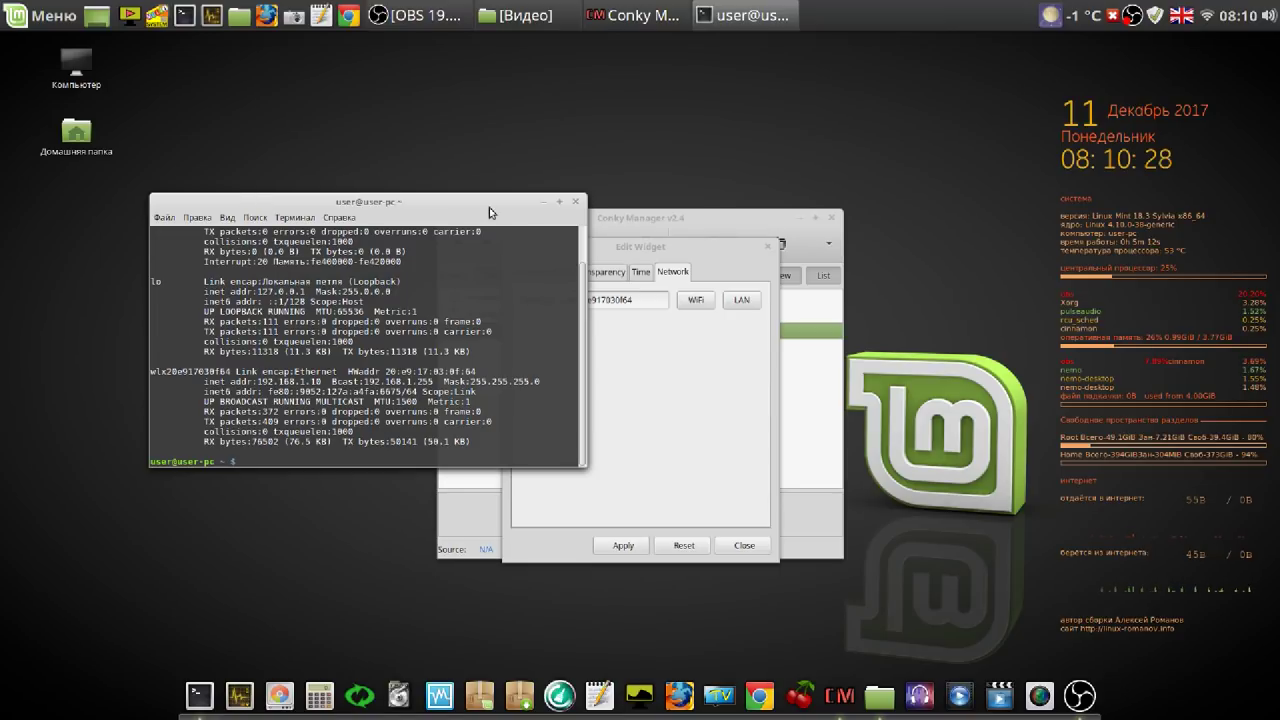
{"action": "left_click_drag", "start_coordinate": [585, 464], "coordinate": [606, 606]}
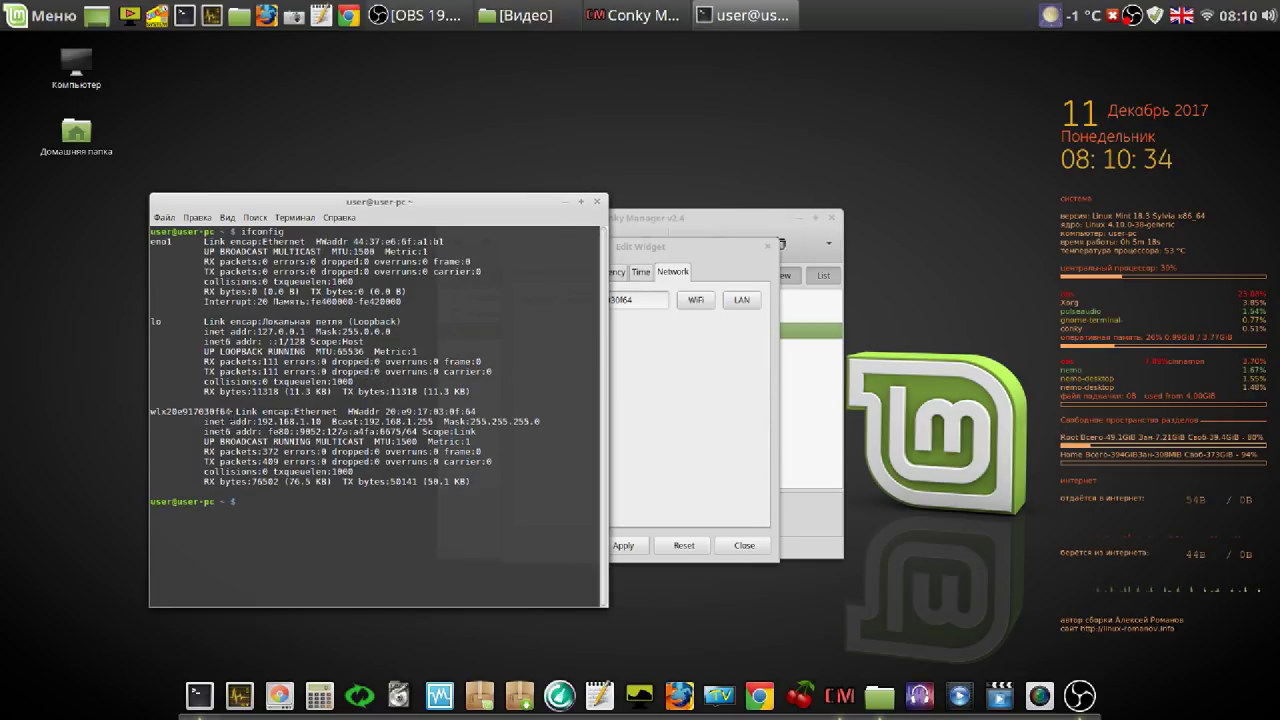
Copy the wireless interface name wlx20e917030f64 from the ifconfig output.
{"action": "left_click_drag", "start_coordinate": [231, 411], "coordinate": [150, 411]}
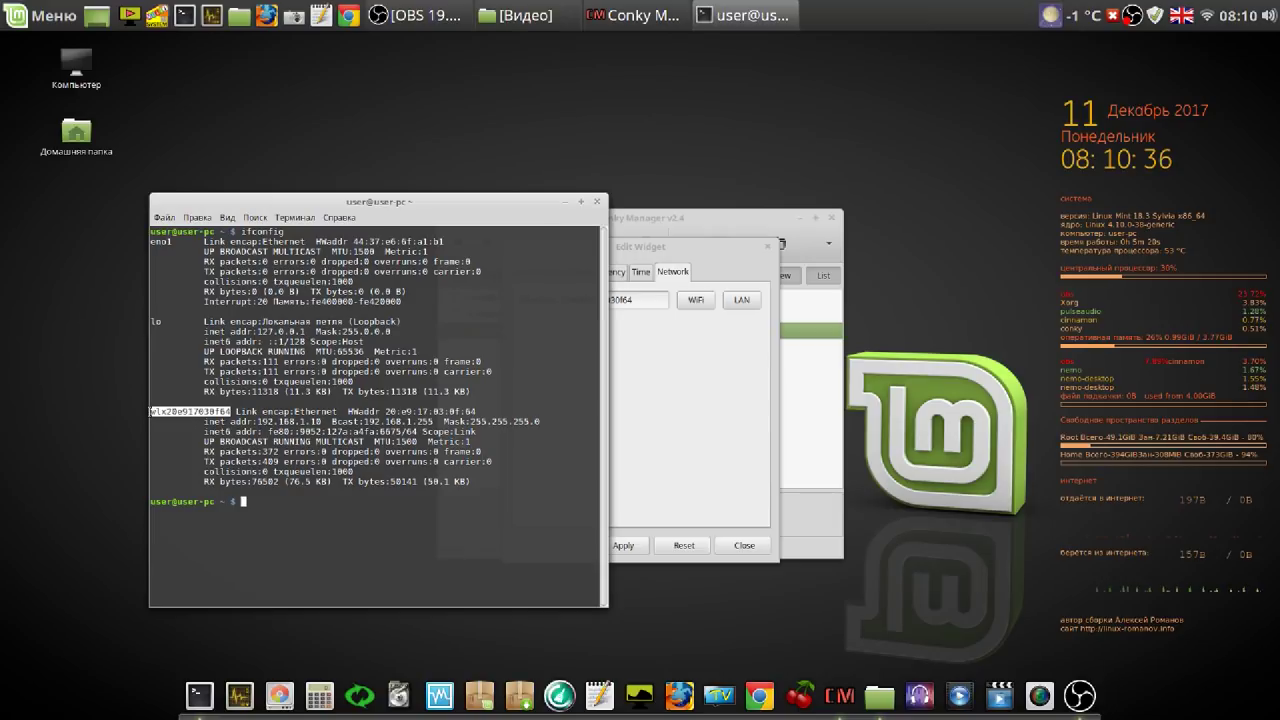
{"action": "right_click", "coordinate": [178, 414]}
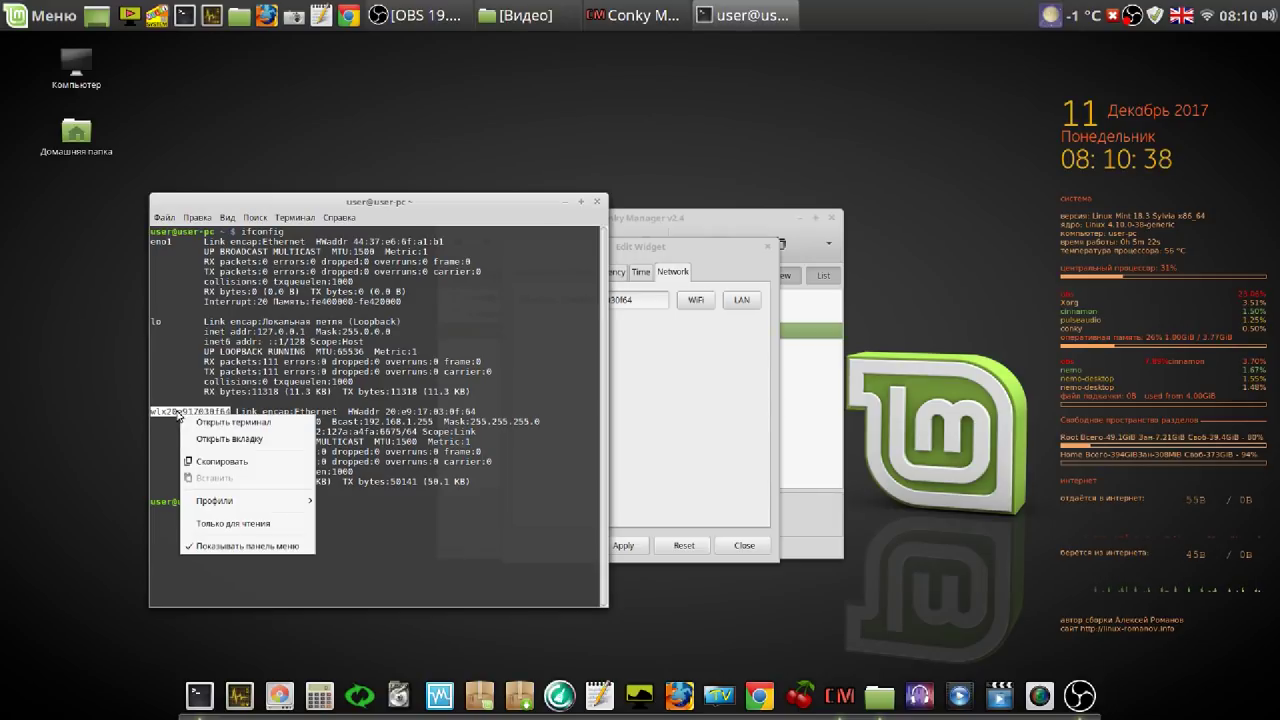
{"action": "left_click", "coordinate": [220, 463]}
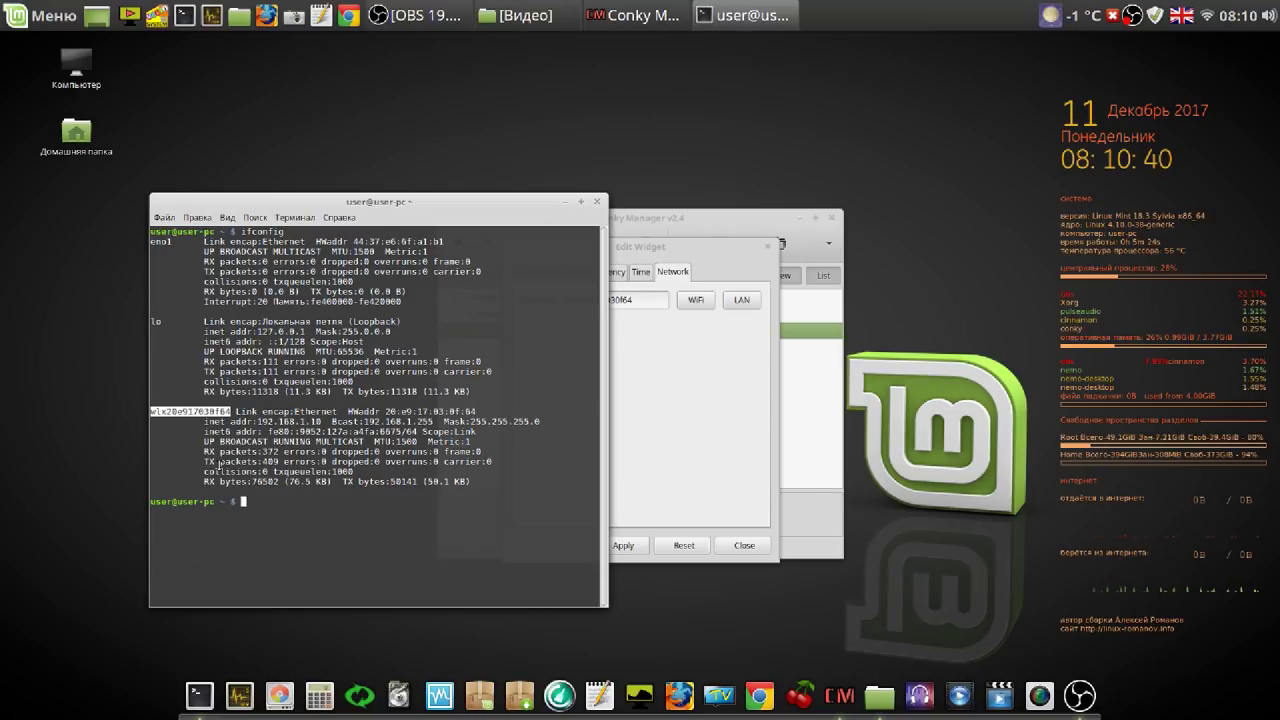
Replace the widget's network interface with the copied name wlx20e917030f64, apply it and close Conky Manager.
{"action": "left_click", "coordinate": [693, 249]}
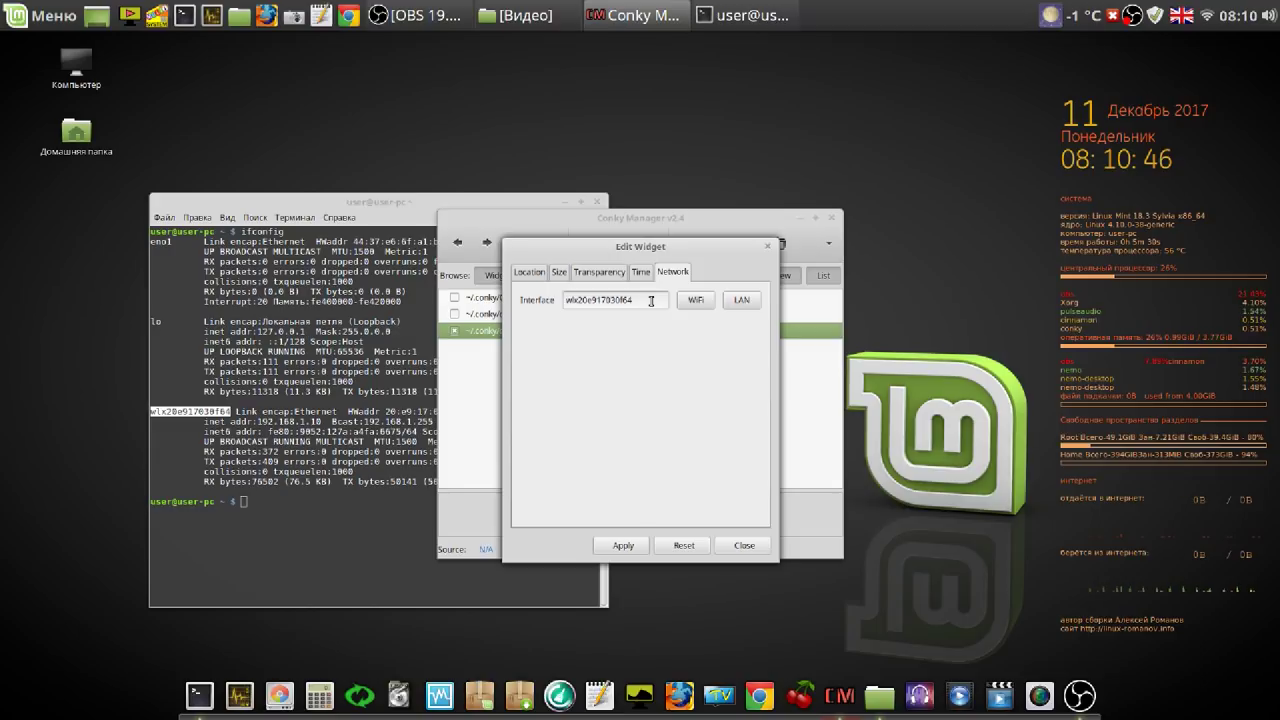
{"action": "left_click_drag", "start_coordinate": [650, 300], "coordinate": [562, 302]}
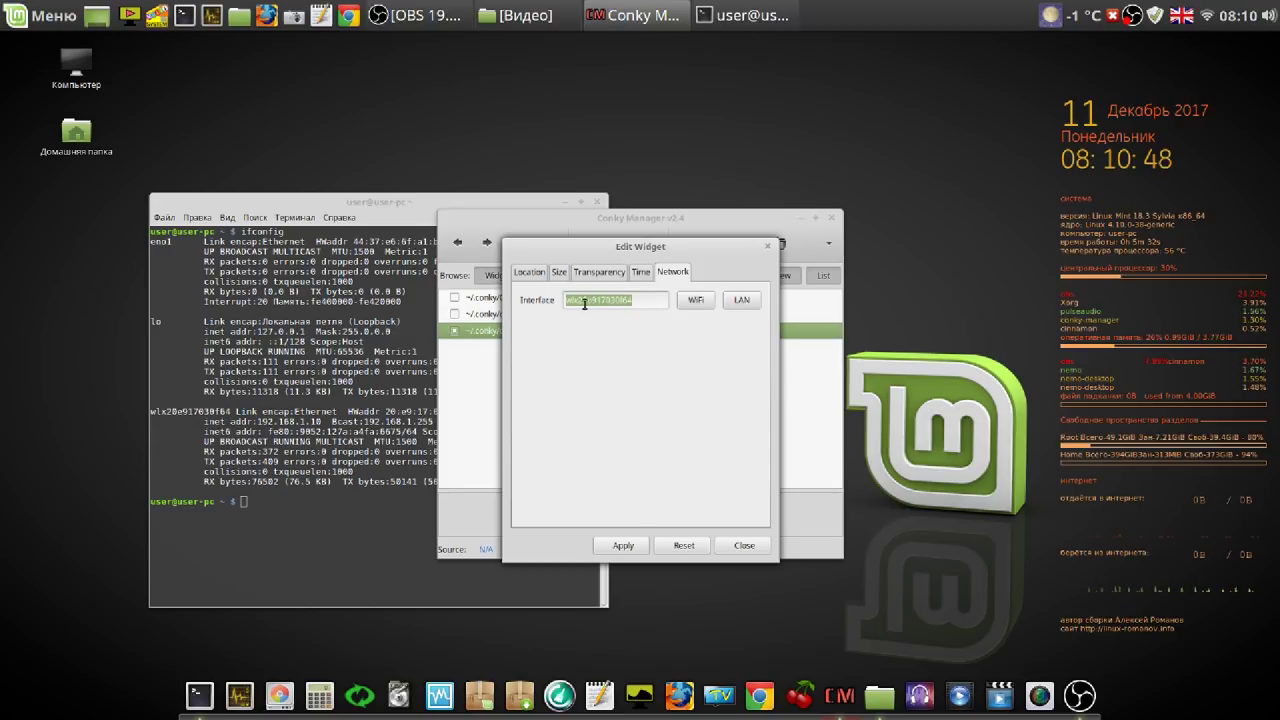
{"action": "right_click", "coordinate": [586, 303]}
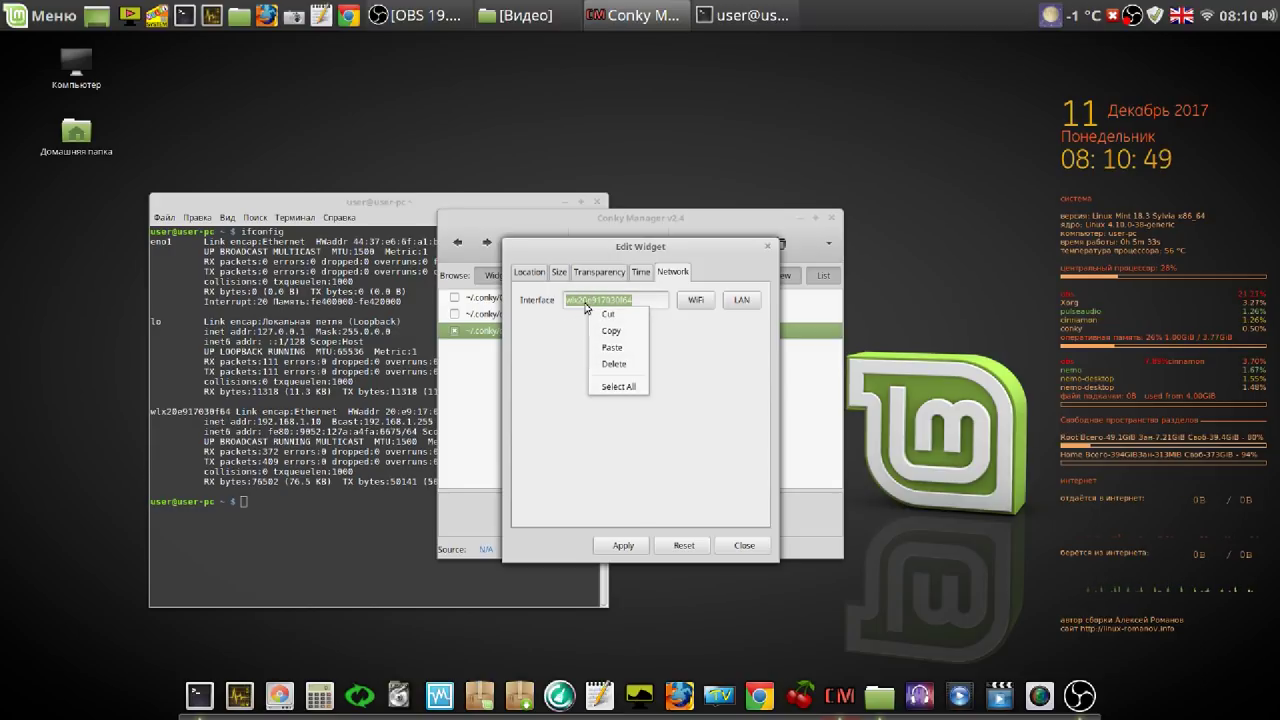
{"action": "left_click", "coordinate": [609, 349]}
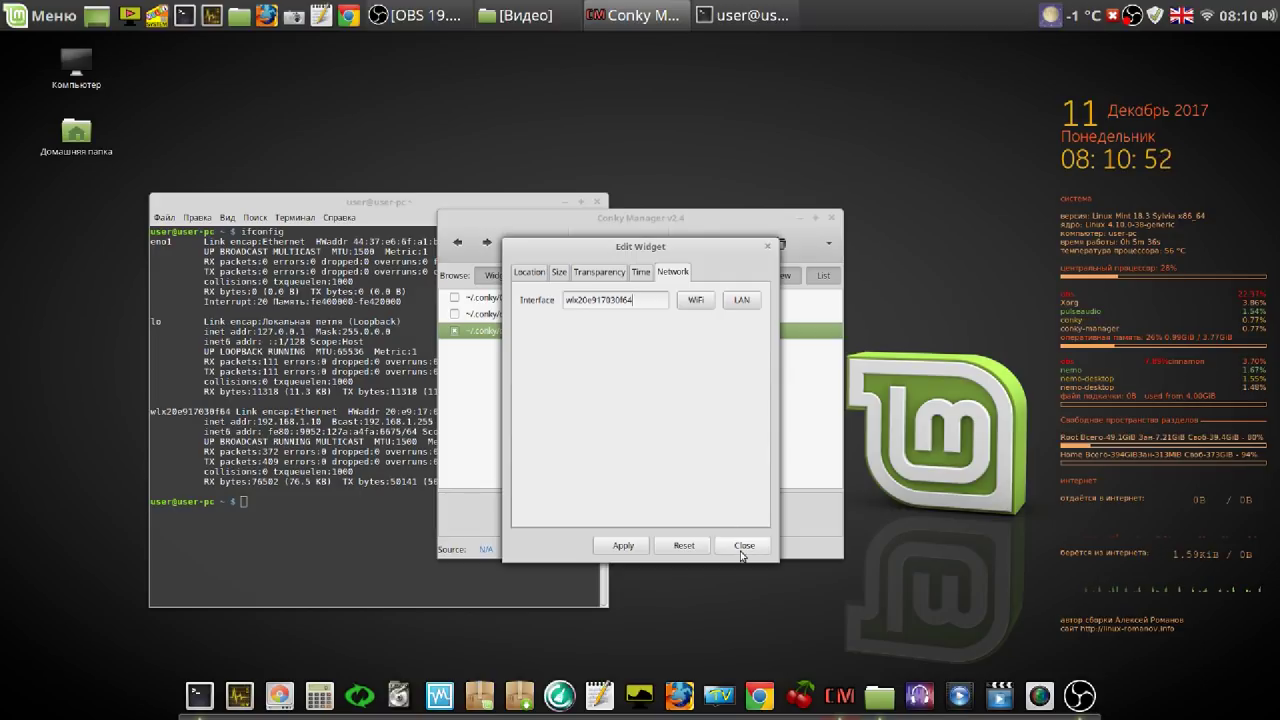
{"action": "left_click", "coordinate": [630, 548]}
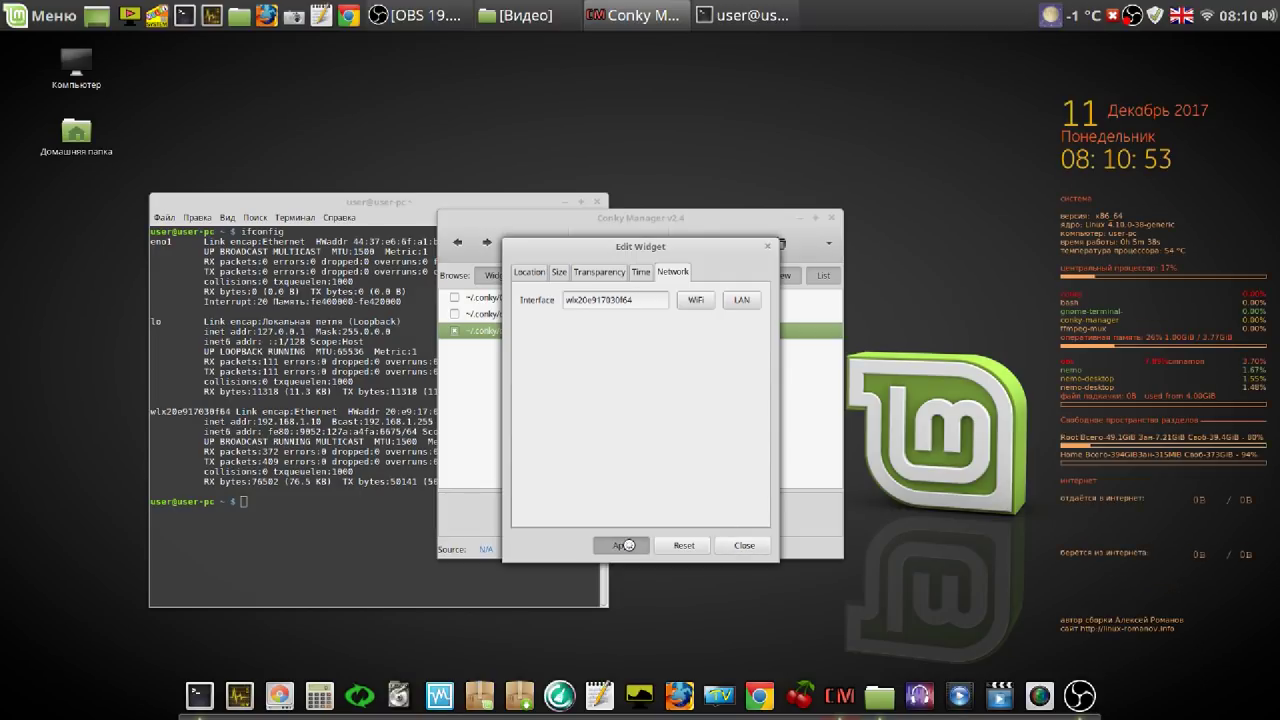
{"action": "left_click", "coordinate": [744, 547]}
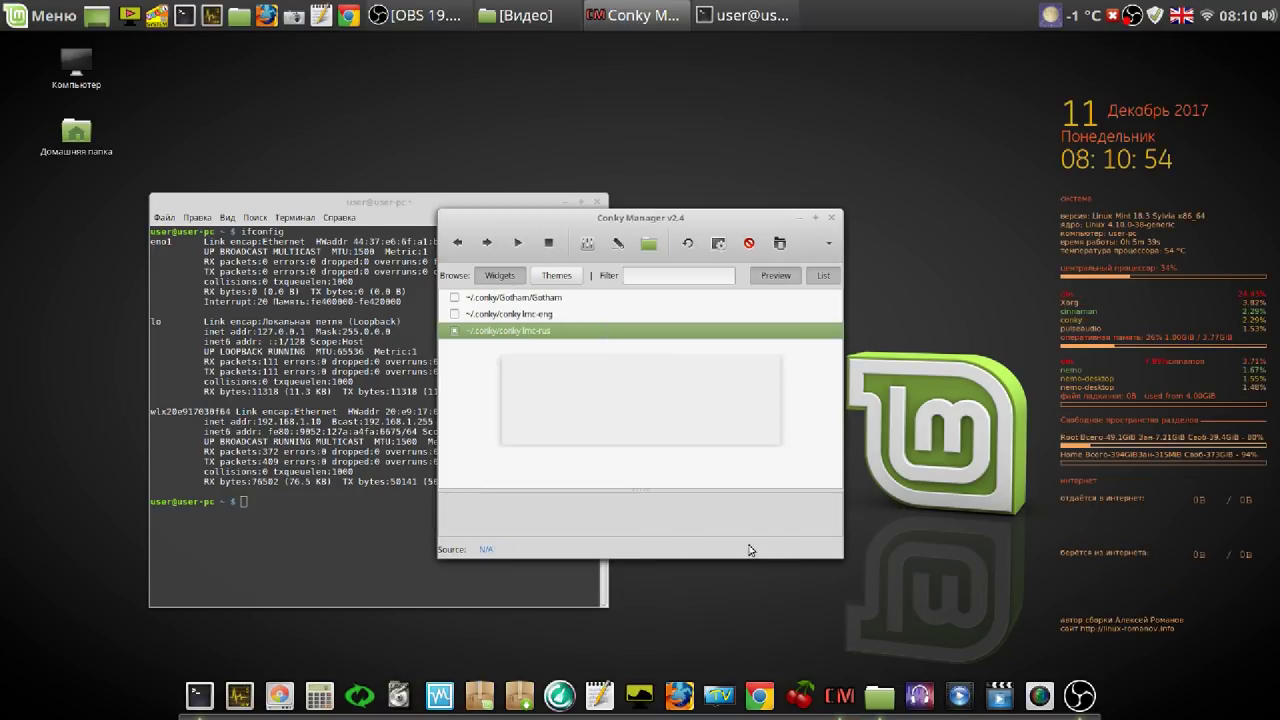
{"action": "left_click", "coordinate": [832, 219]}
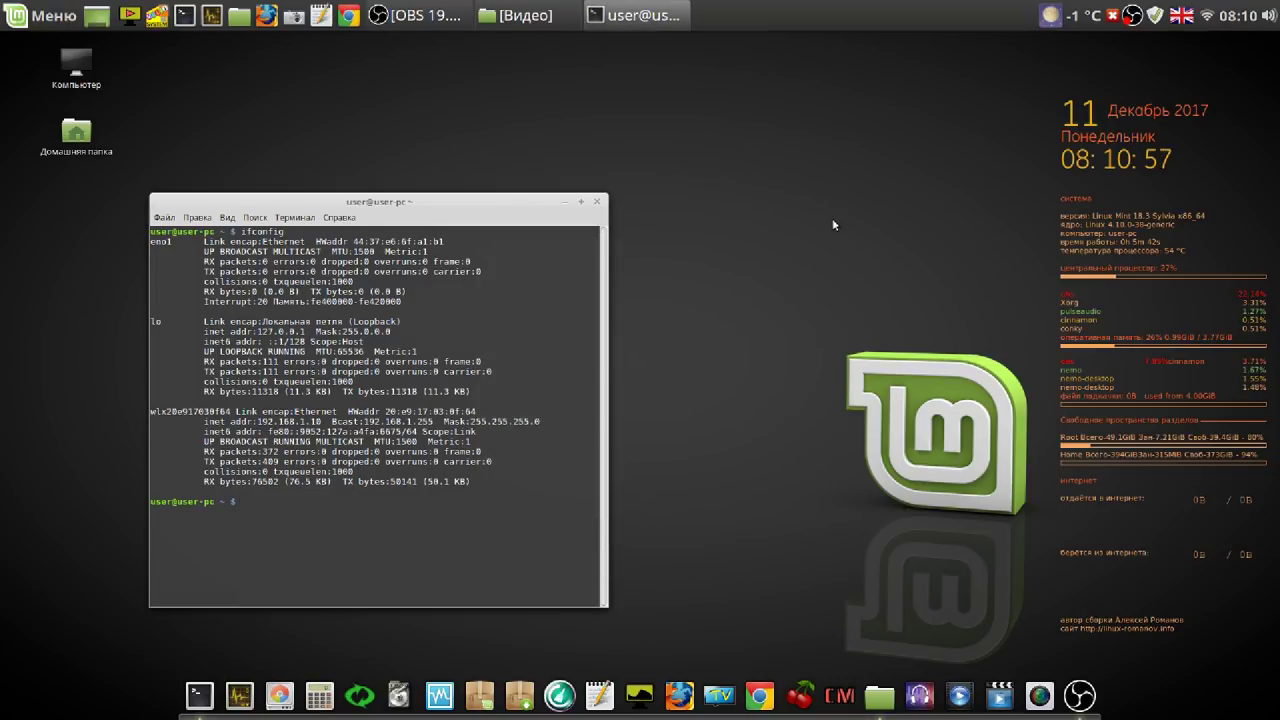
Launch Chrome briefly to check the desktop widget's network traffic graphs, and close both the browser and the terminal.
{"action": "left_click", "coordinate": [762, 698]}
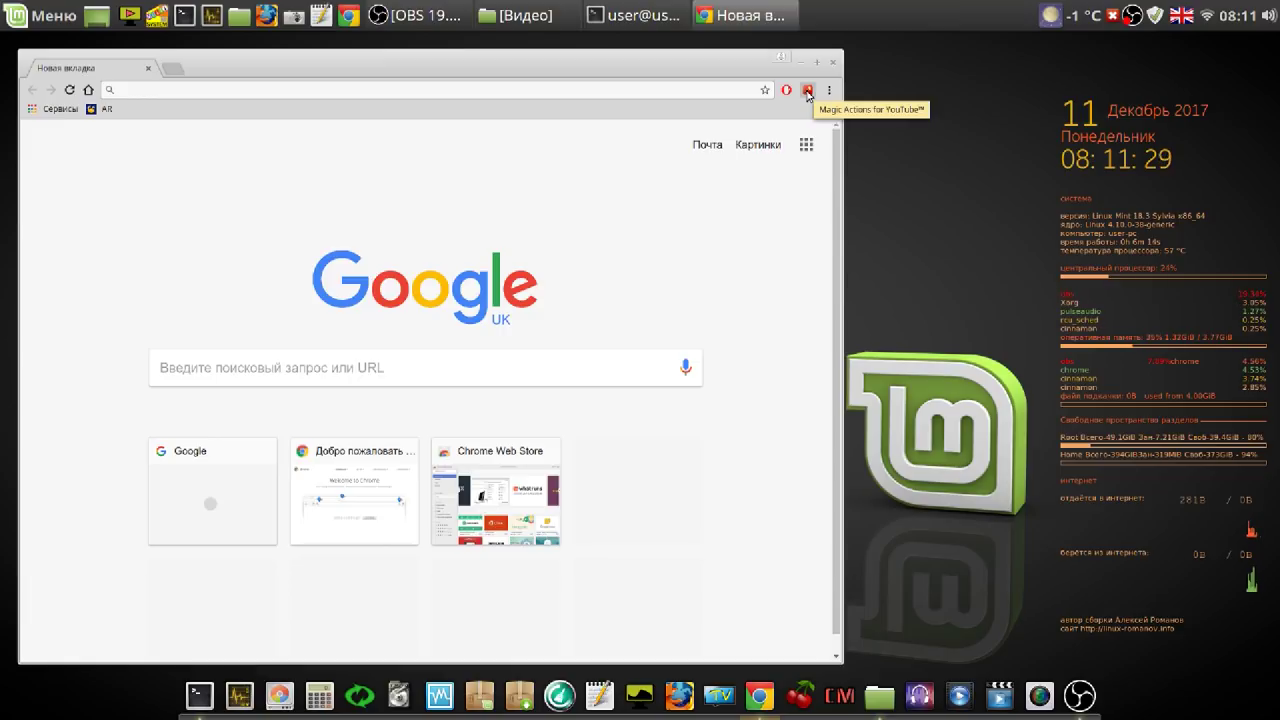
{"action": "left_click", "coordinate": [833, 62]}
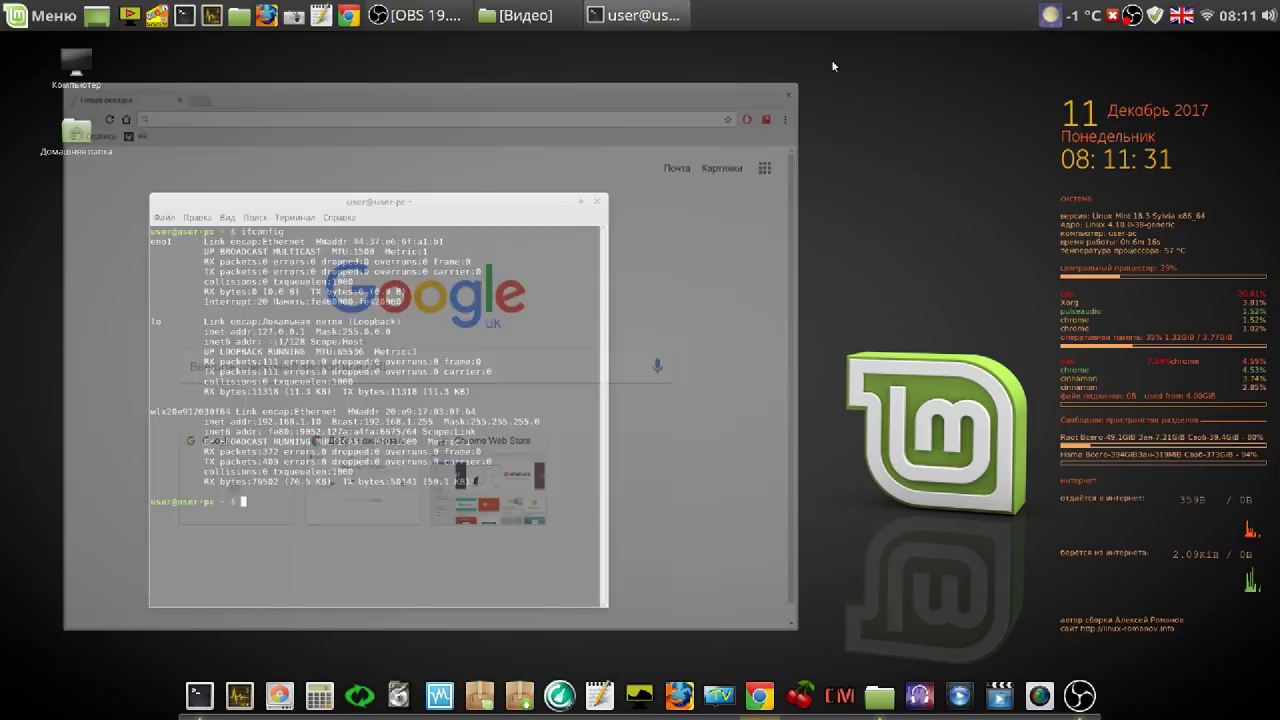
{"action": "left_click", "coordinate": [602, 206]}
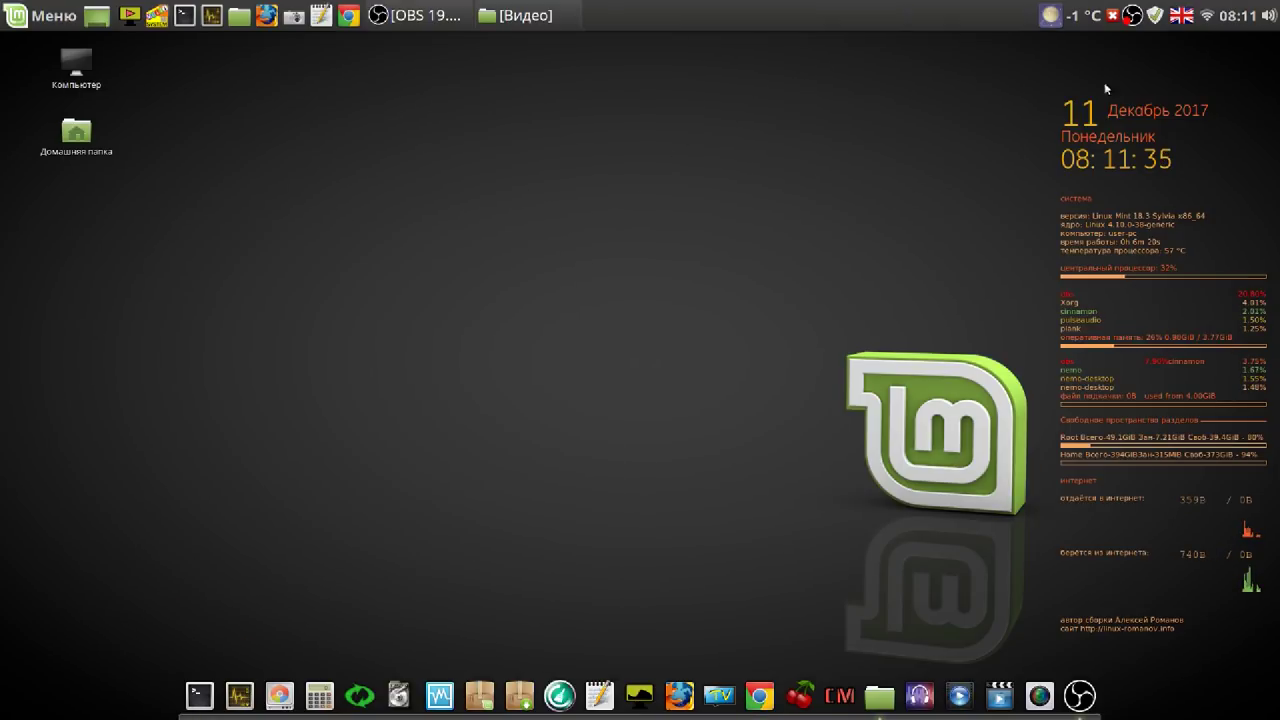
Open the software sources from the Update Manager, authenticating with the account password.
{"action": "left_click", "coordinate": [1155, 15]}
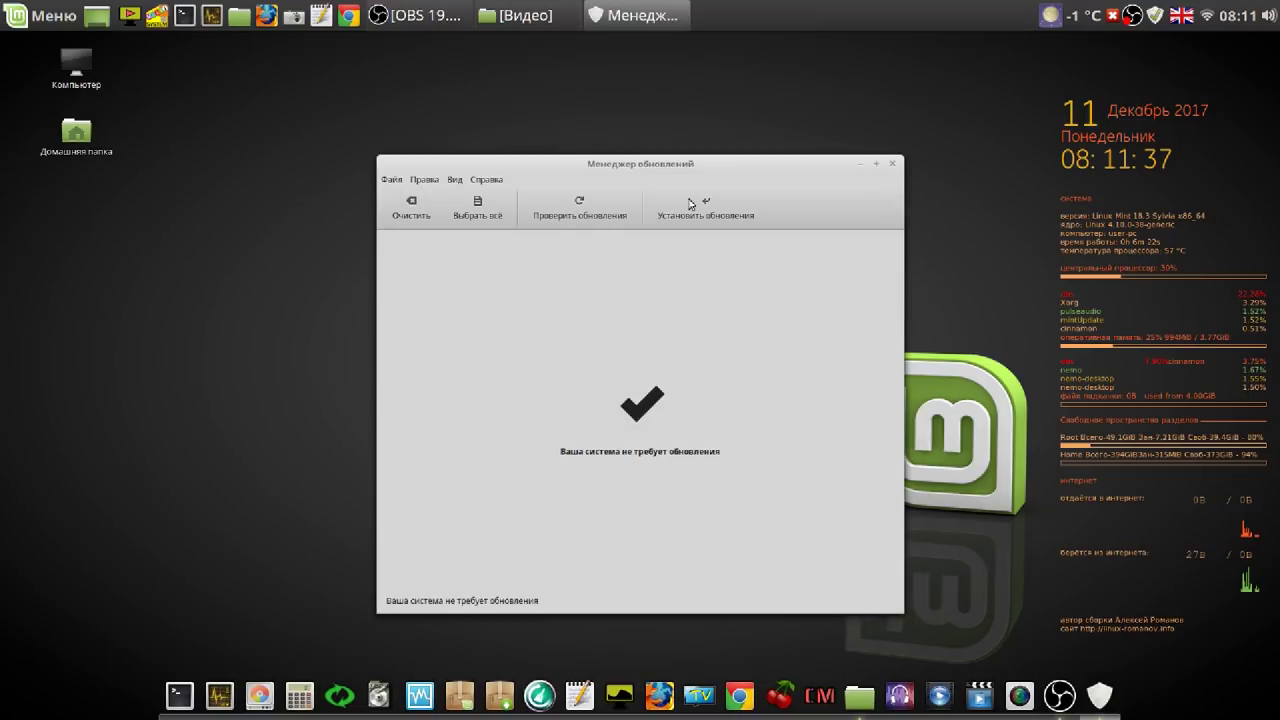
{"action": "left_click", "coordinate": [435, 181]}
{"action": "mouse_move", "coordinate": [455, 180]}
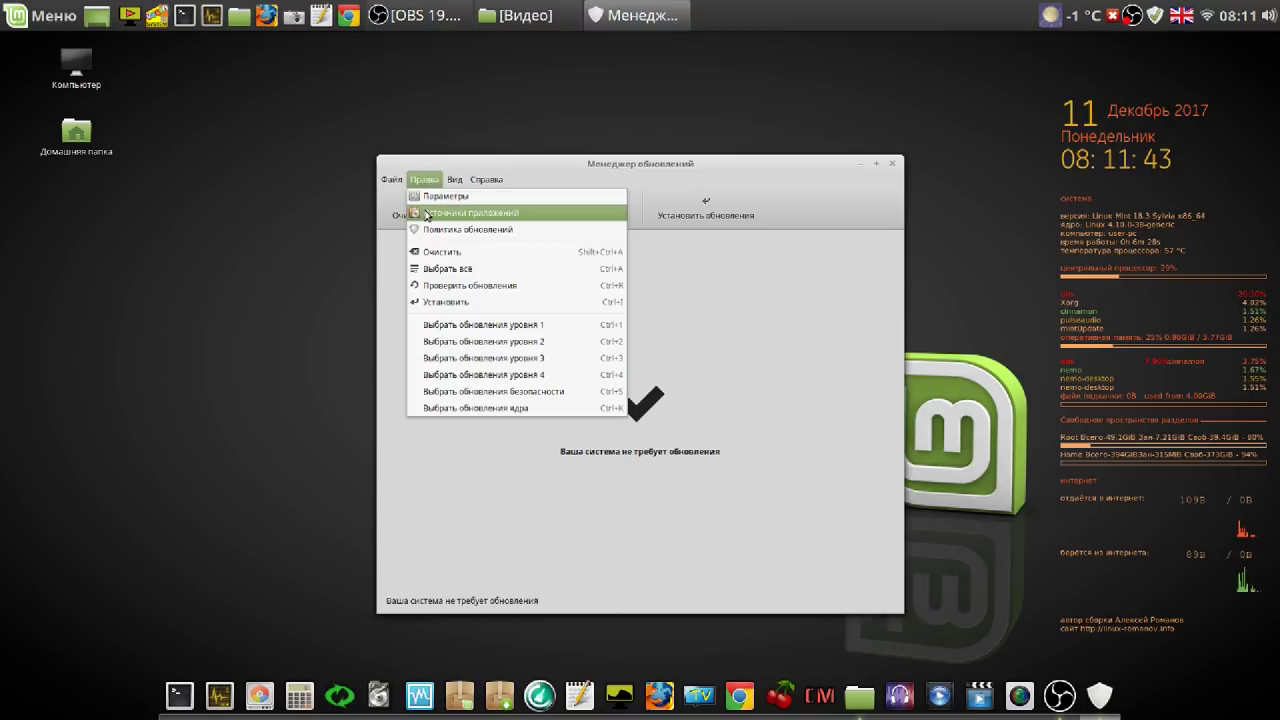
{"action": "left_click", "coordinate": [428, 213]}
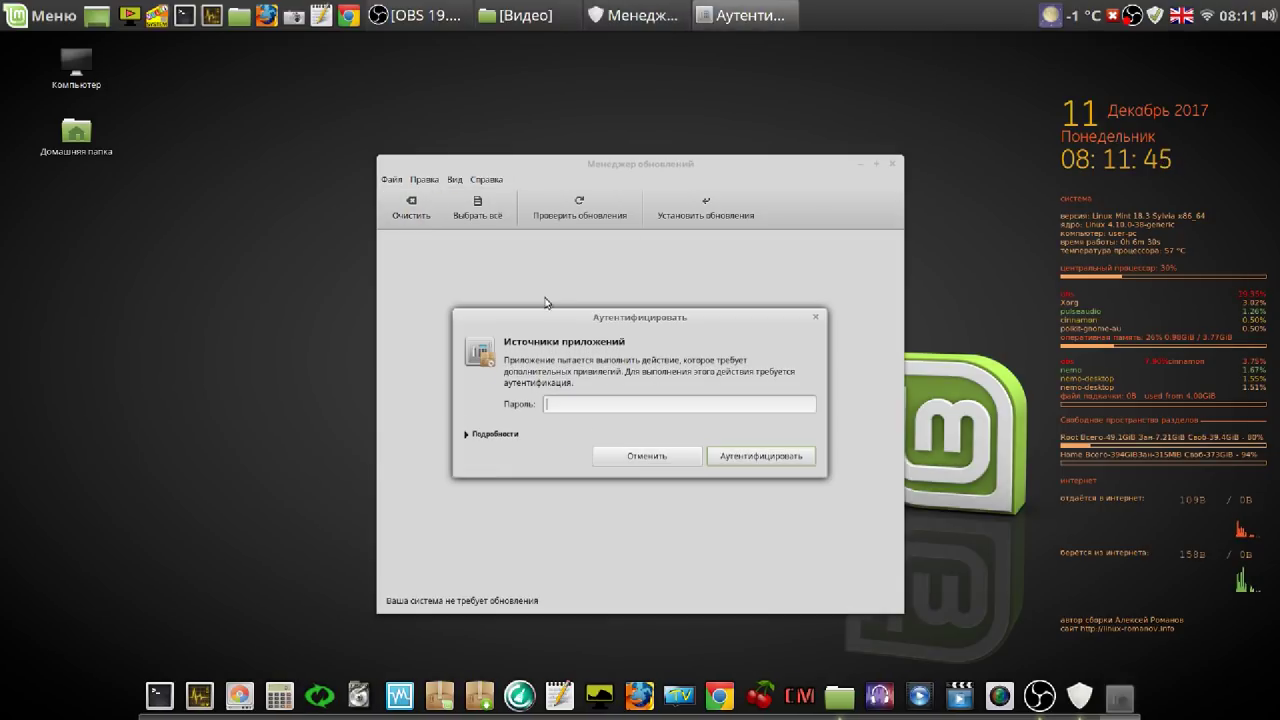
{"action": "type", "text": "1"}
{"action": "key", "text": "Return"}
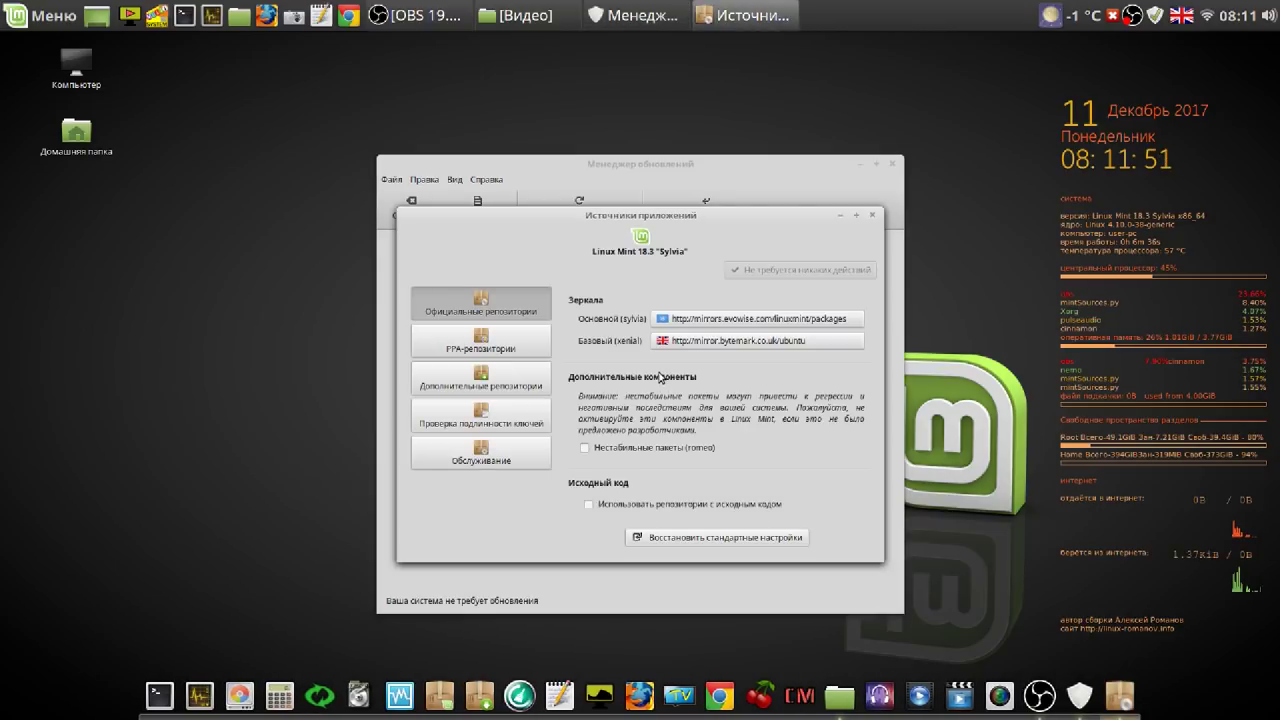
Review the speed lists for the main (sylvia) and base (xenial) mirrors without changing either, and close the software sources.
{"action": "left_click", "coordinate": [745, 318]}
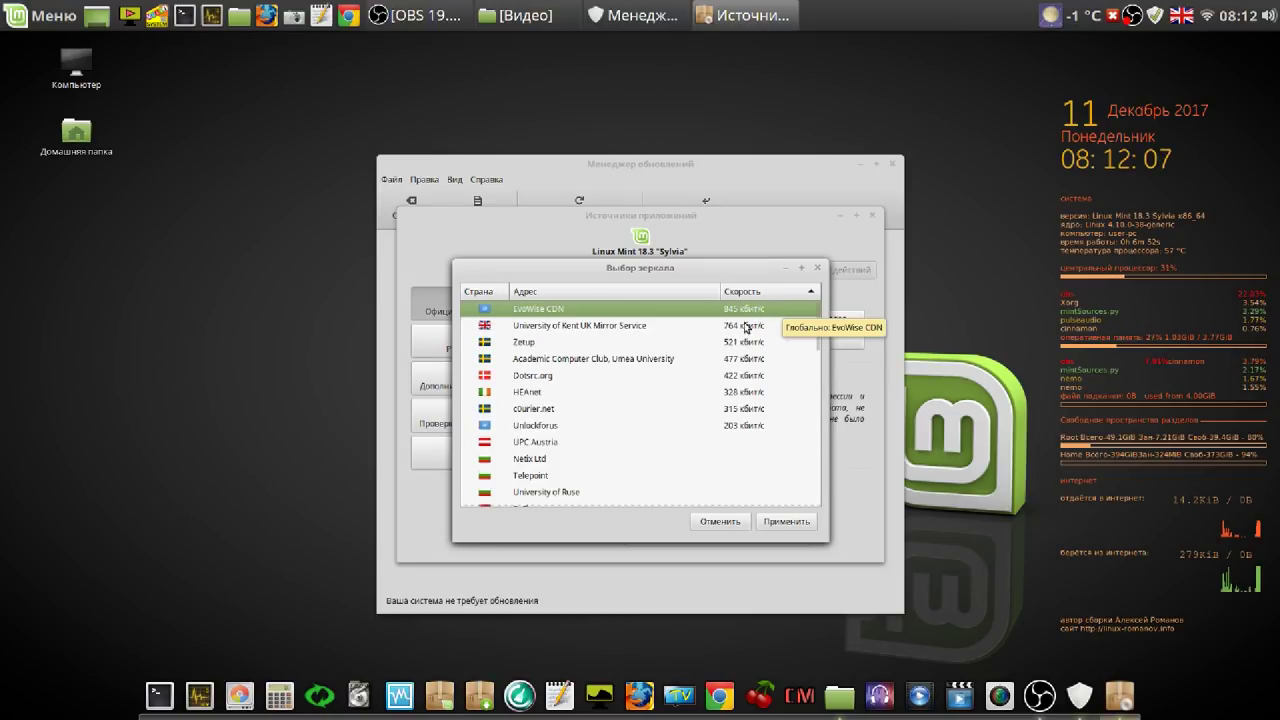
{"action": "left_click", "coordinate": [720, 522]}
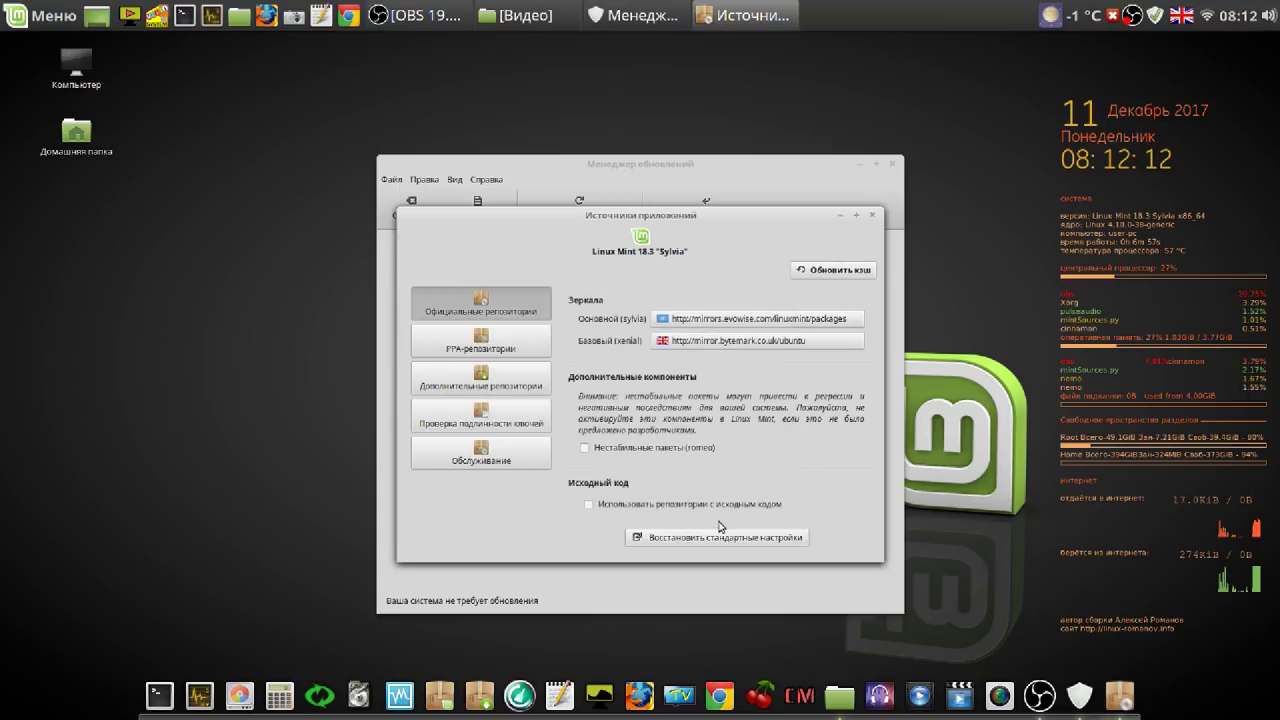
{"action": "left_click", "coordinate": [757, 341]}
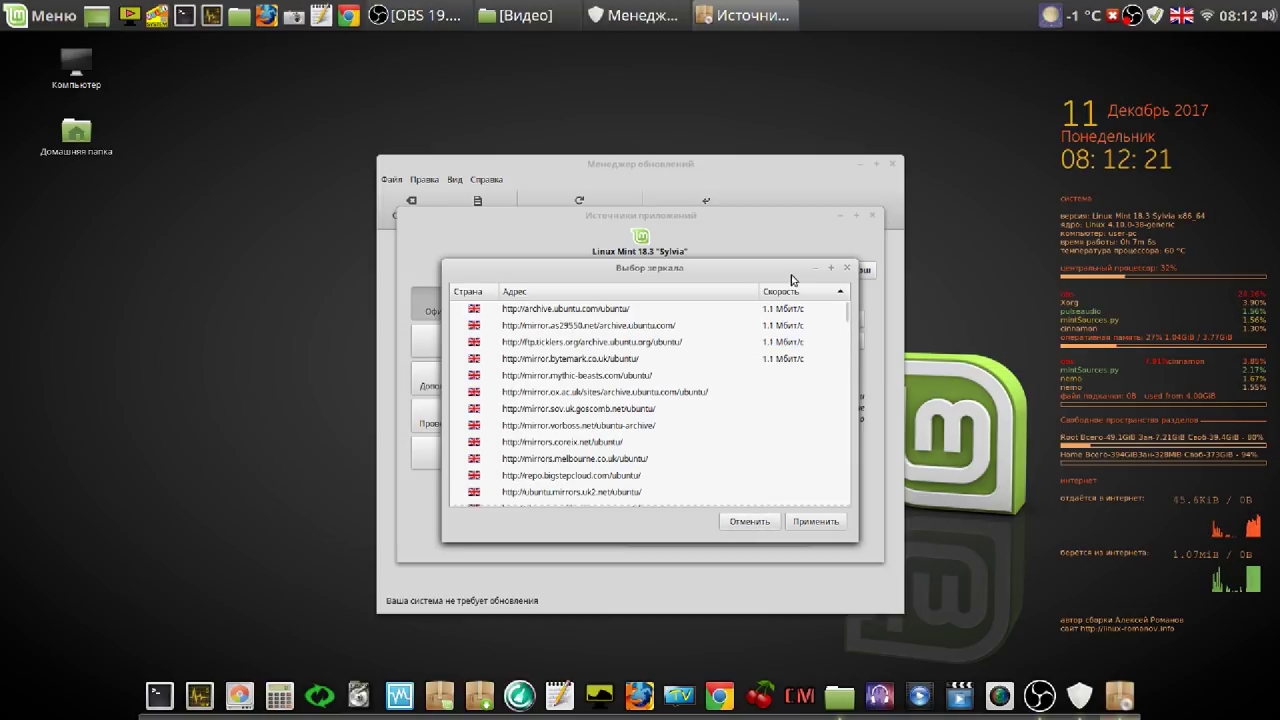
{"action": "left_click", "coordinate": [762, 522]}
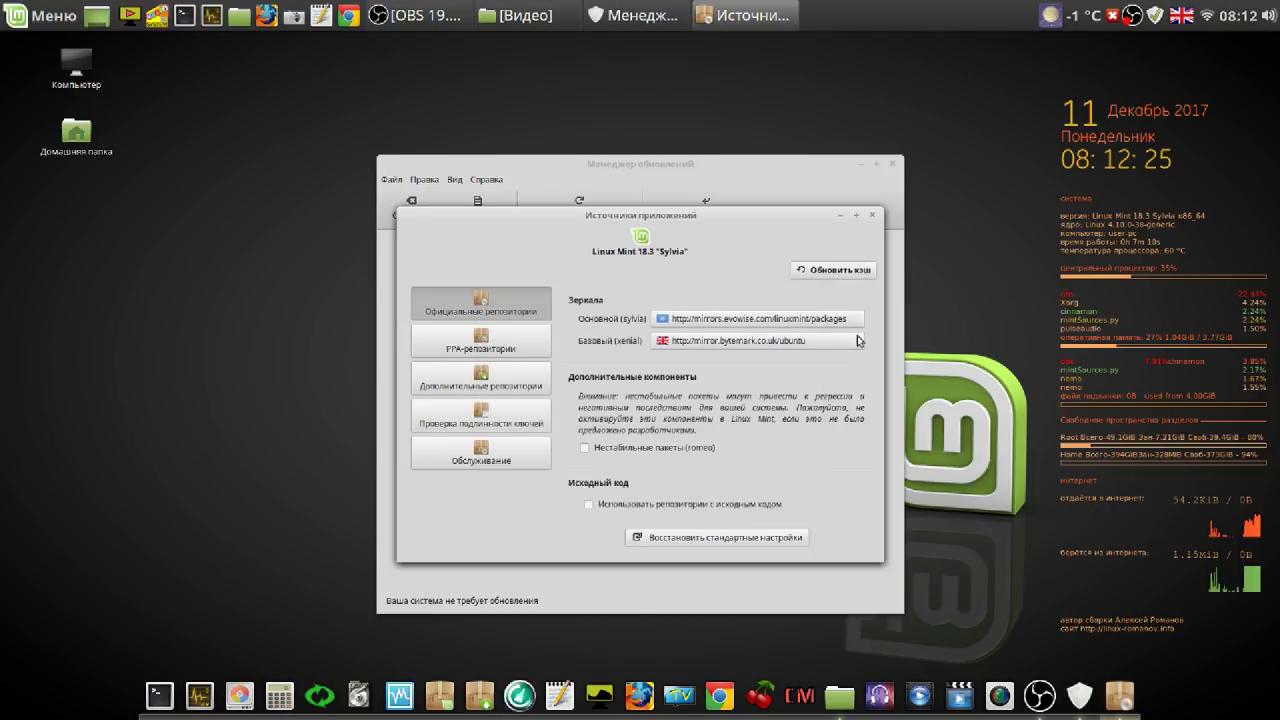
{"action": "left_click", "coordinate": [875, 216]}
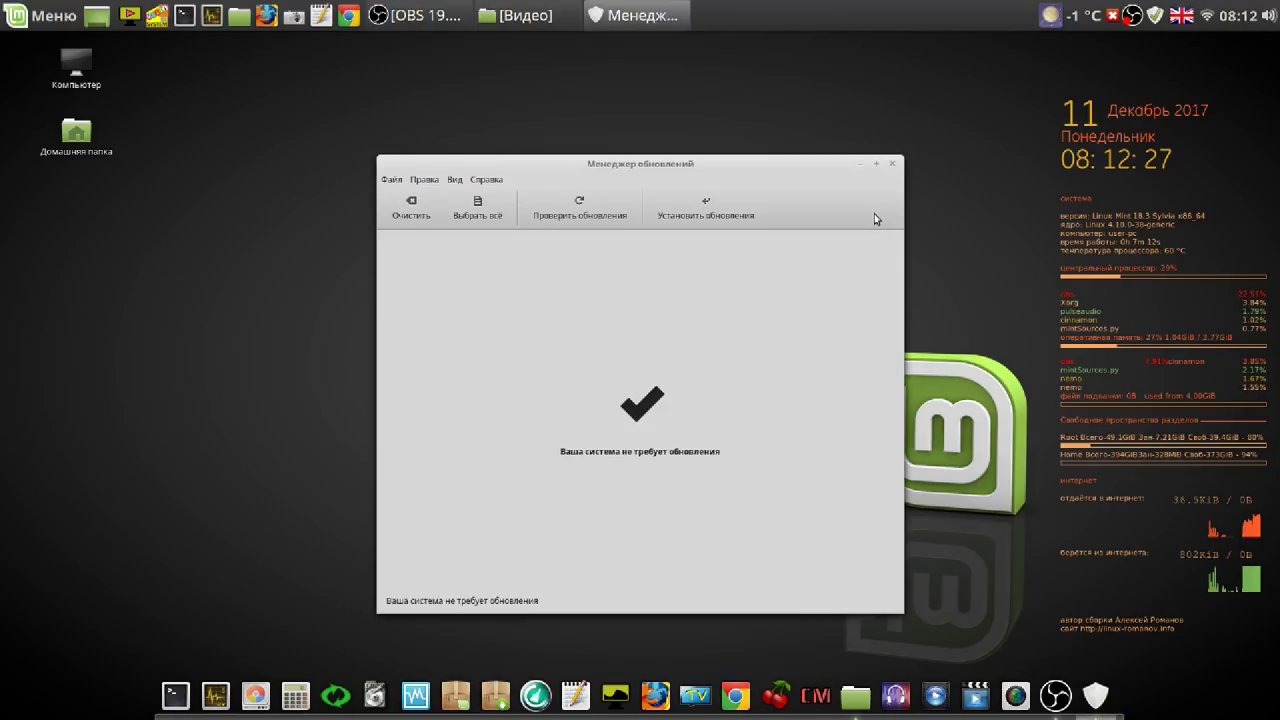
Check for system updates in the Update Manager and dismiss the error details.
{"action": "left_click", "coordinate": [591, 207]}
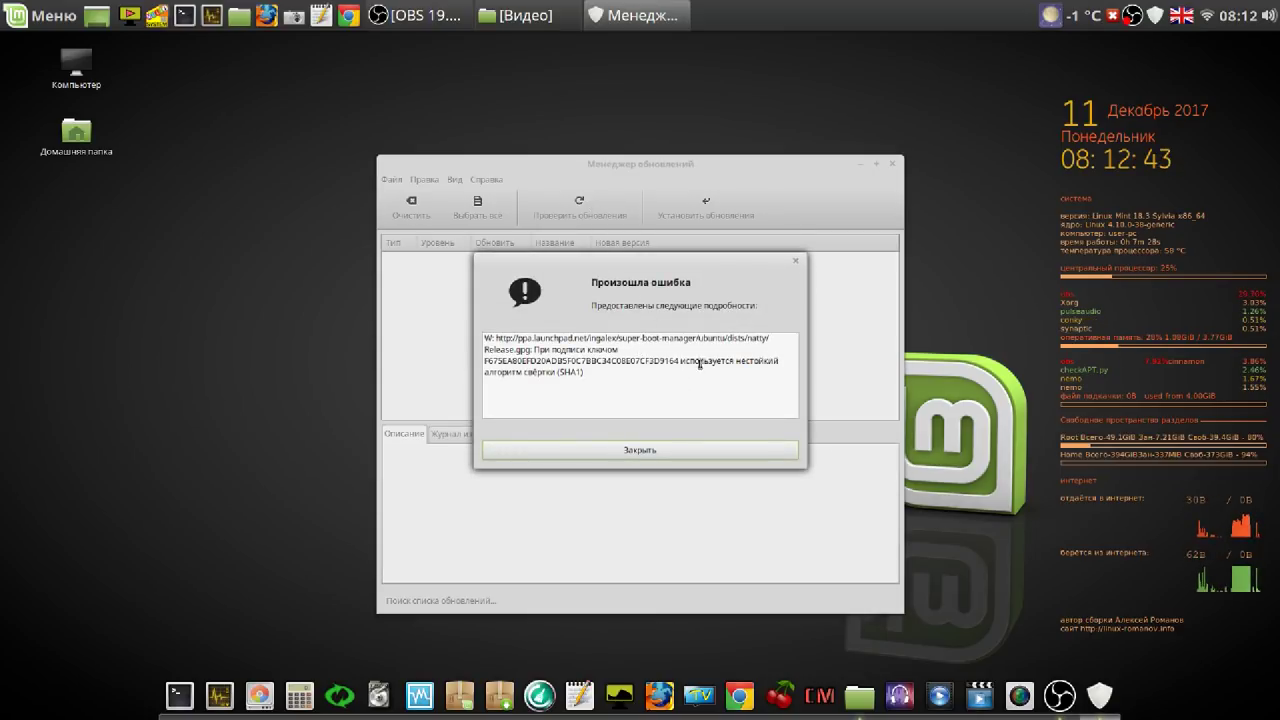
{"action": "left_click", "coordinate": [667, 450]}
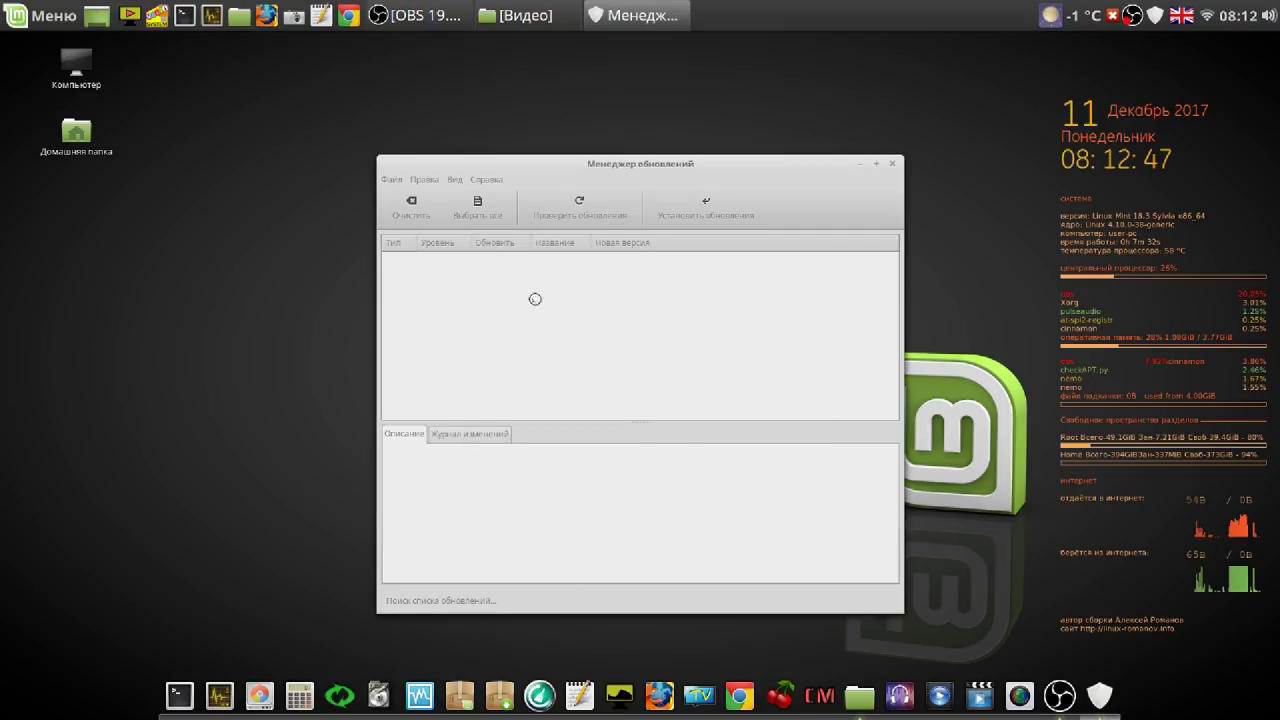
Reopen the software sources from the Update Manager, entering the account password to authenticate.
{"action": "left_click", "coordinate": [424, 179]}
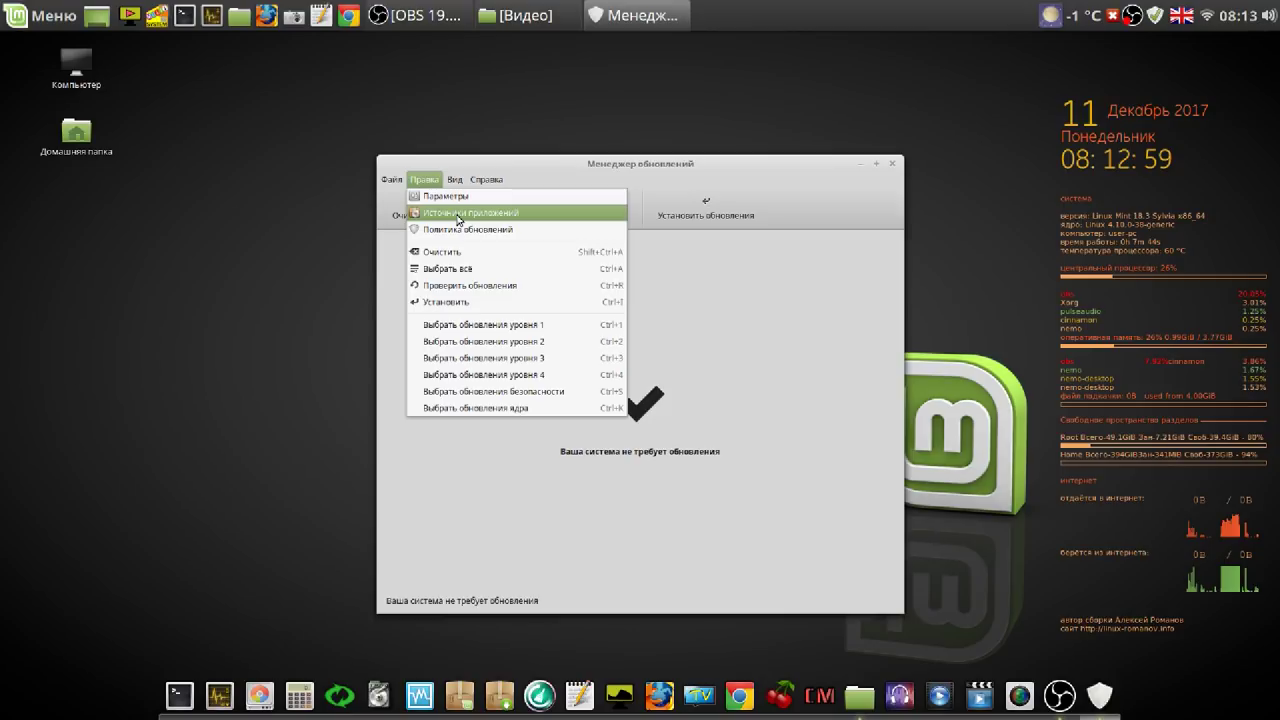
{"action": "left_click", "coordinate": [459, 216]}
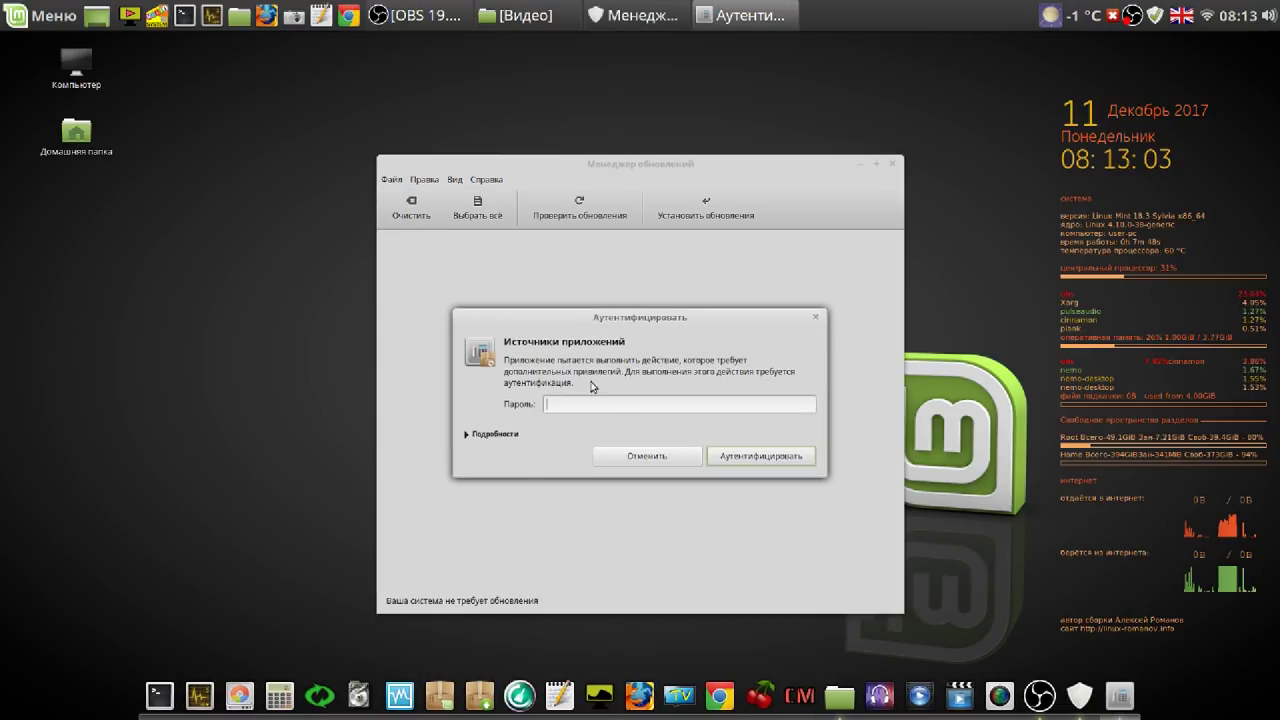
{"action": "key", "text": "Return"}
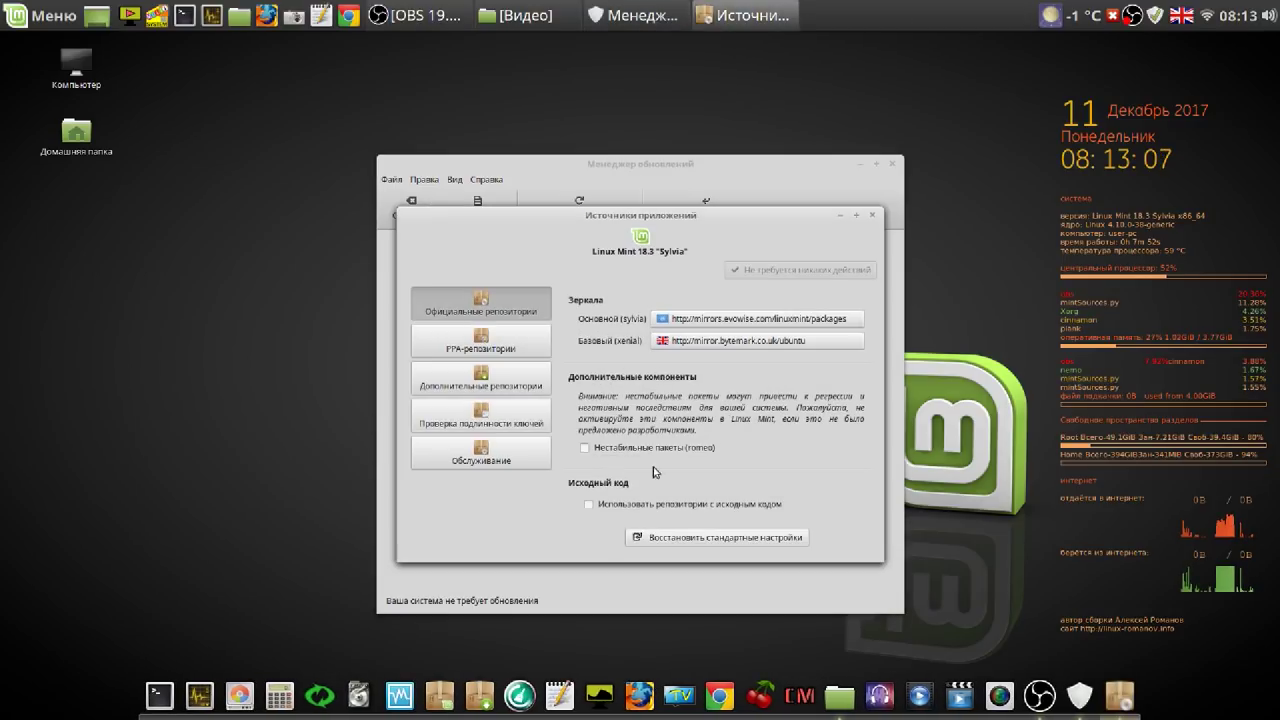
Show the PPA repositories in an enlarged window and disable both the ingalex/super-boot-manager entry and its source-code entry.
{"action": "left_click", "coordinate": [508, 342]}
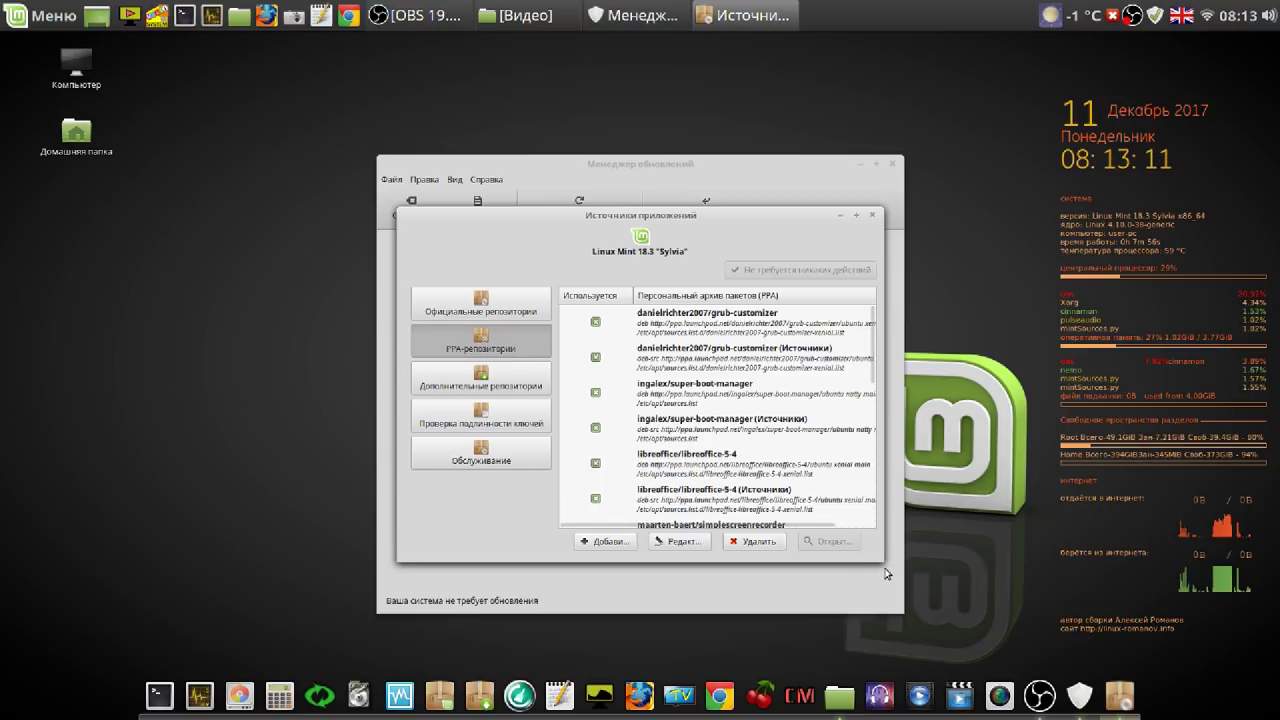
{"action": "left_click_drag", "start_coordinate": [884, 573], "coordinate": [1006, 622]}
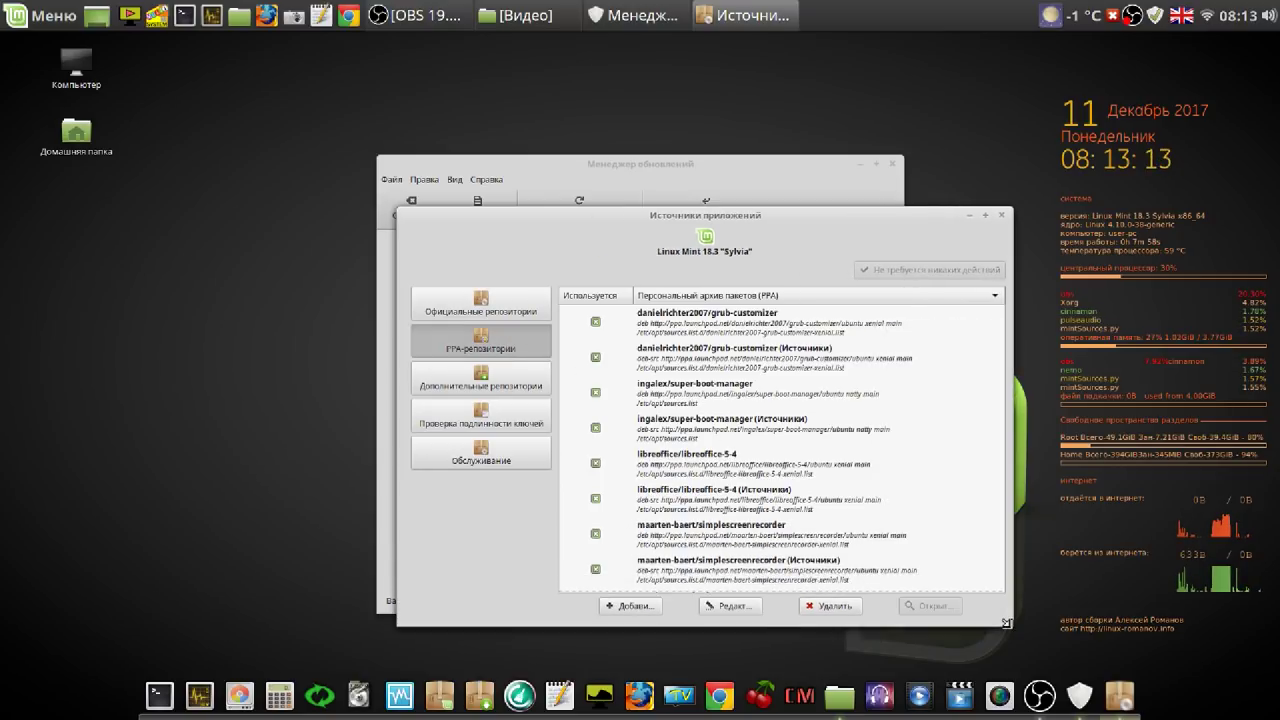
{"action": "left_click", "coordinate": [596, 429]}
{"action": "left_click", "coordinate": [596, 393]}
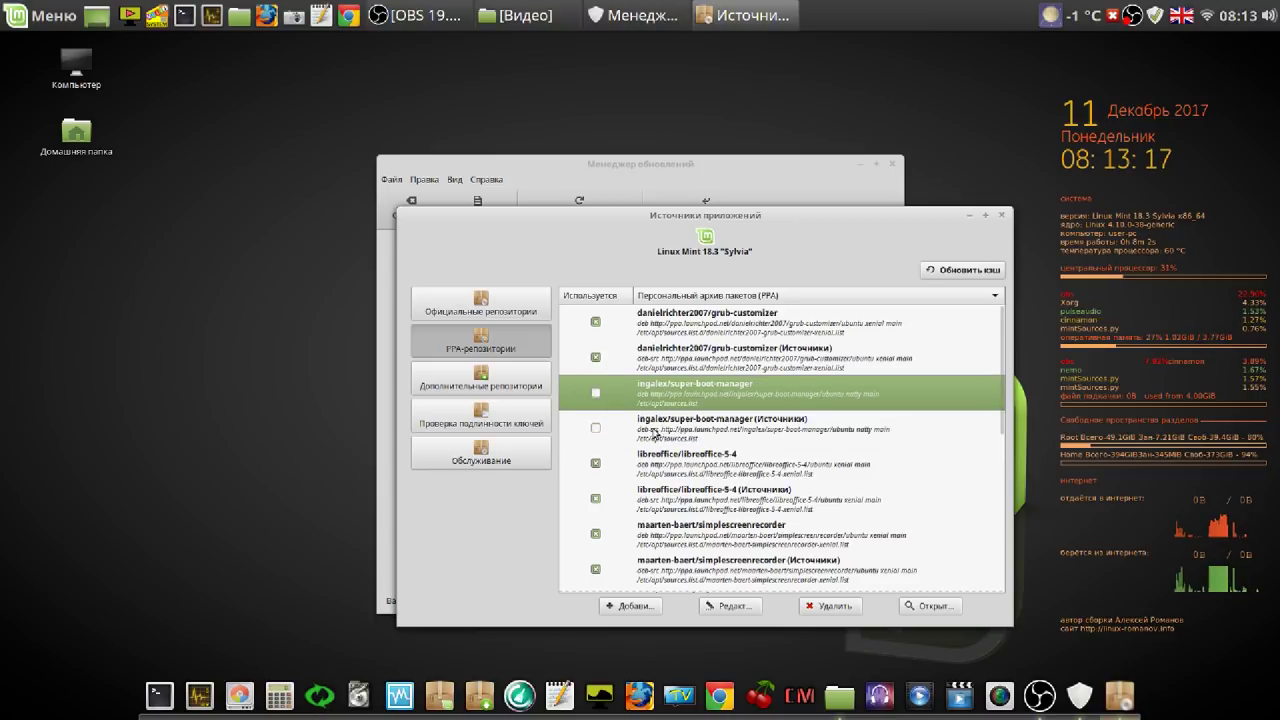
Look through the rest of the PPA list, refresh the package cache, and close the software sources.
{"action": "left_click_drag", "start_coordinate": [1000, 425], "coordinate": [994, 589]}
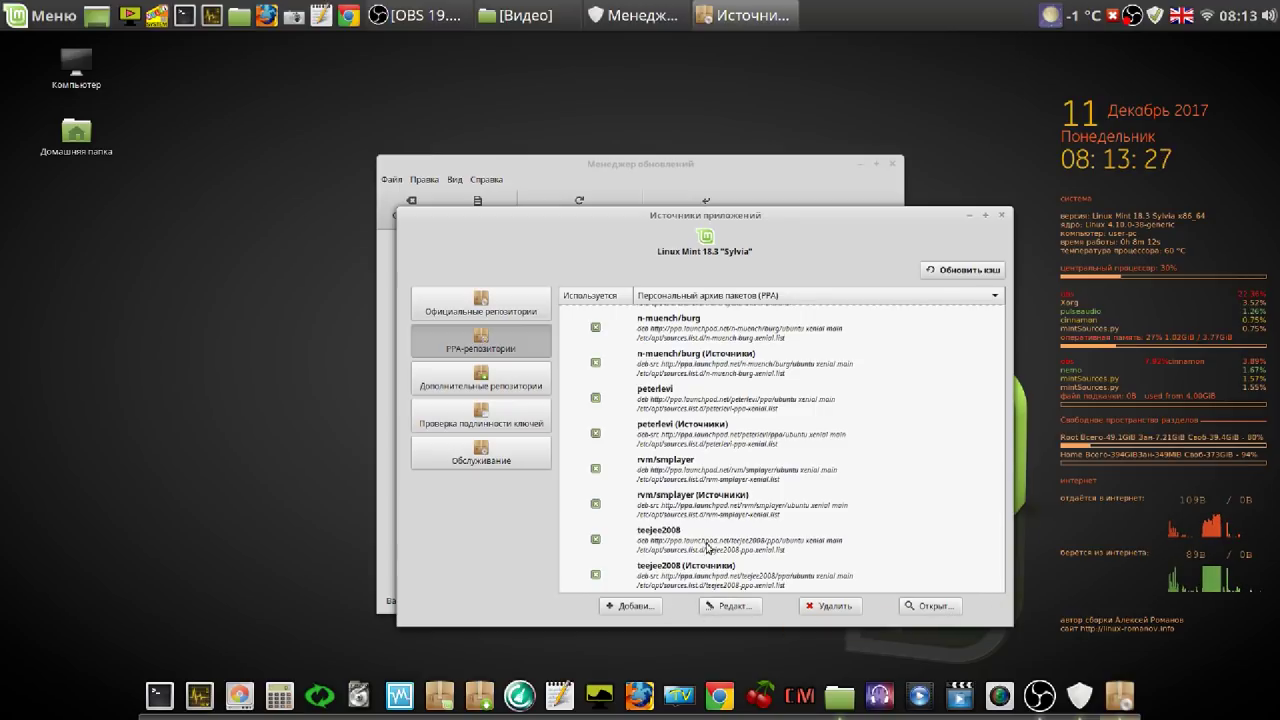
{"action": "left_click", "coordinate": [985, 274]}
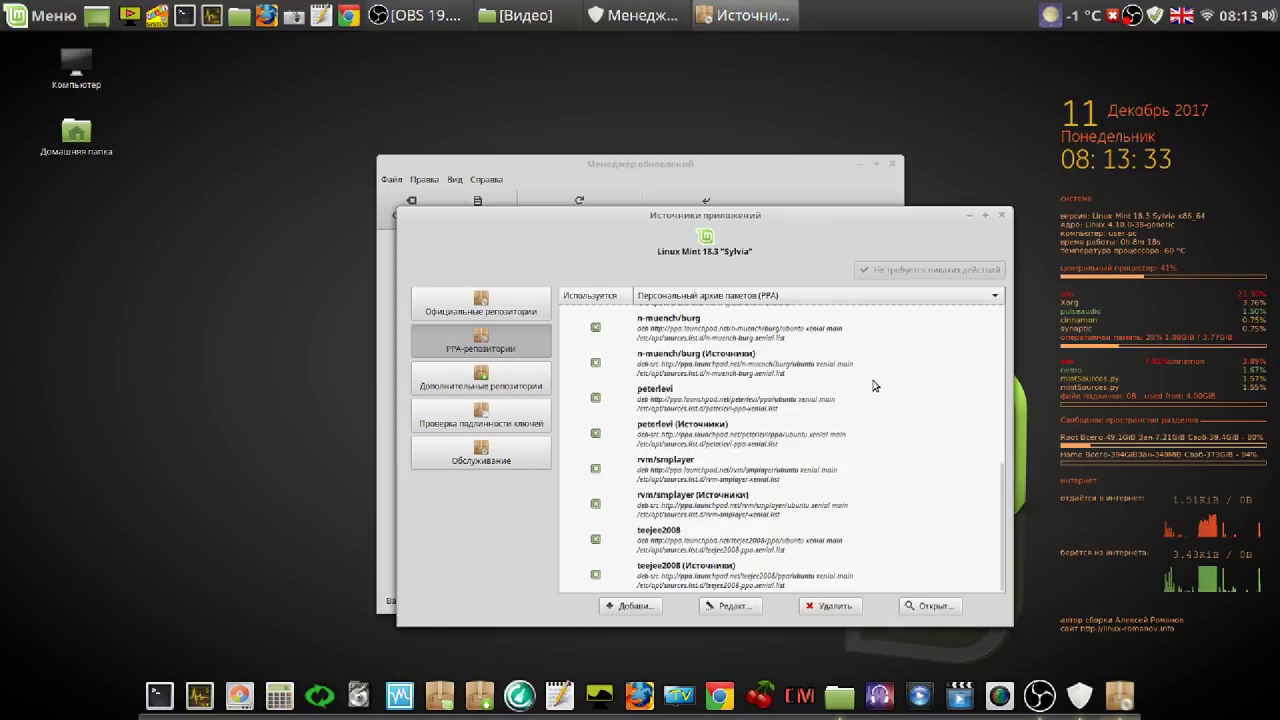
{"action": "left_click", "coordinate": [1001, 215]}
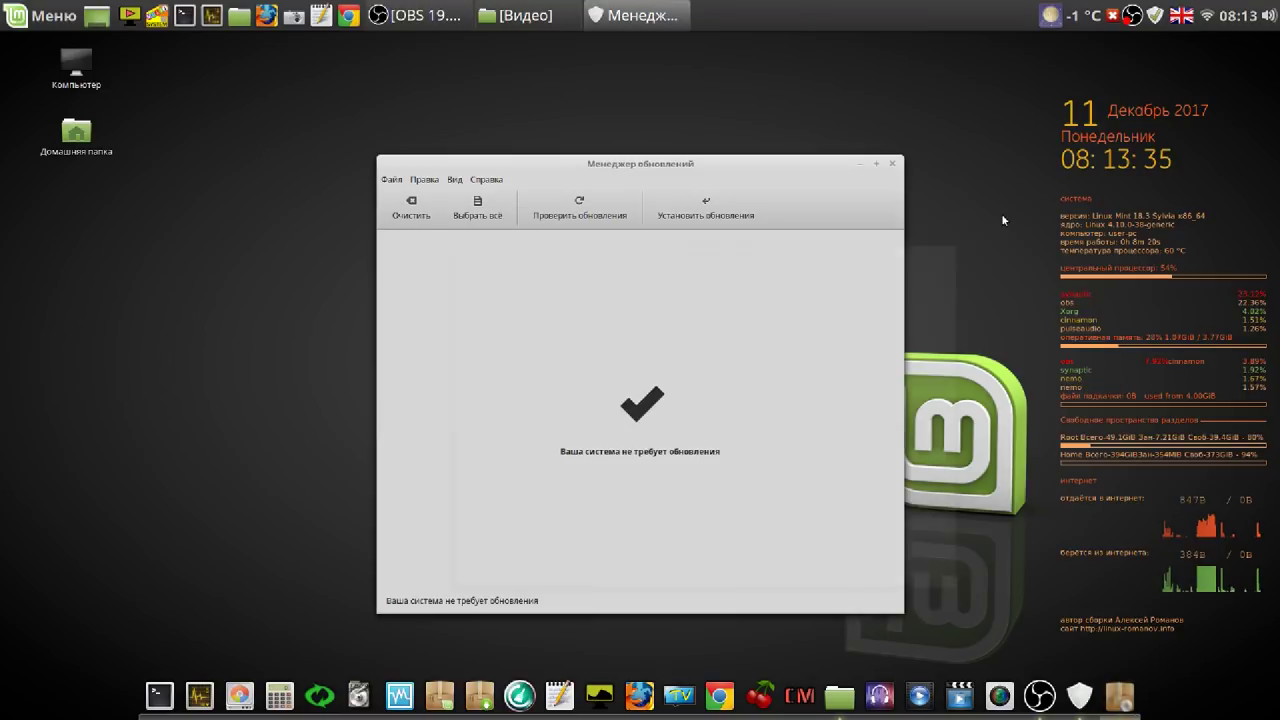
Check for system updates, dismiss the Synaptic message, and run the update check again.
{"action": "left_click", "coordinate": [603, 206]}
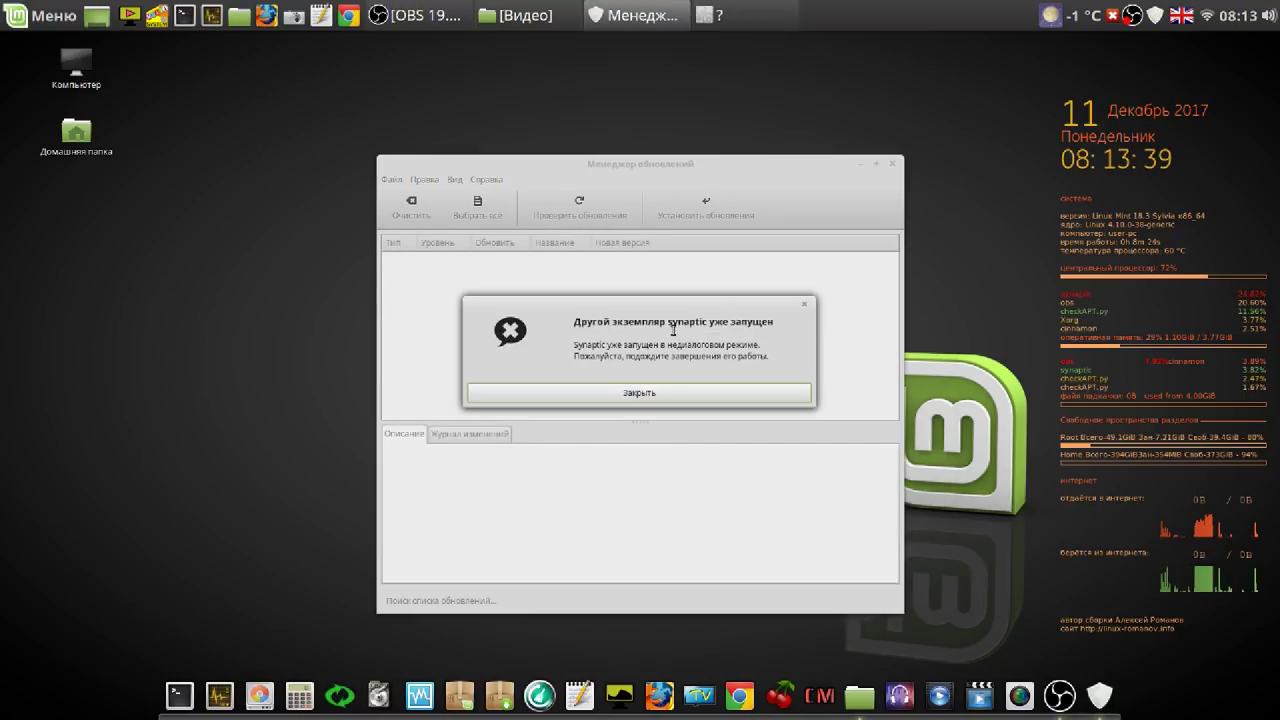
{"action": "left_click", "coordinate": [685, 394]}
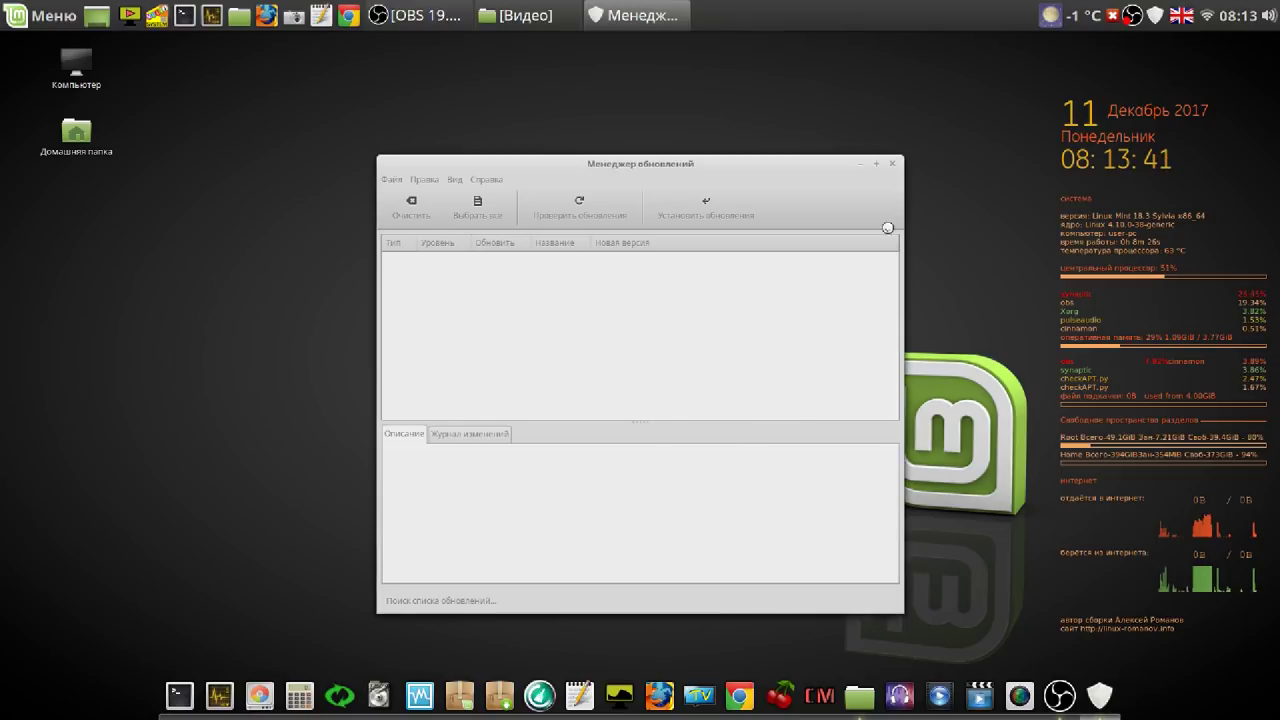
{"action": "left_click", "coordinate": [892, 166]}
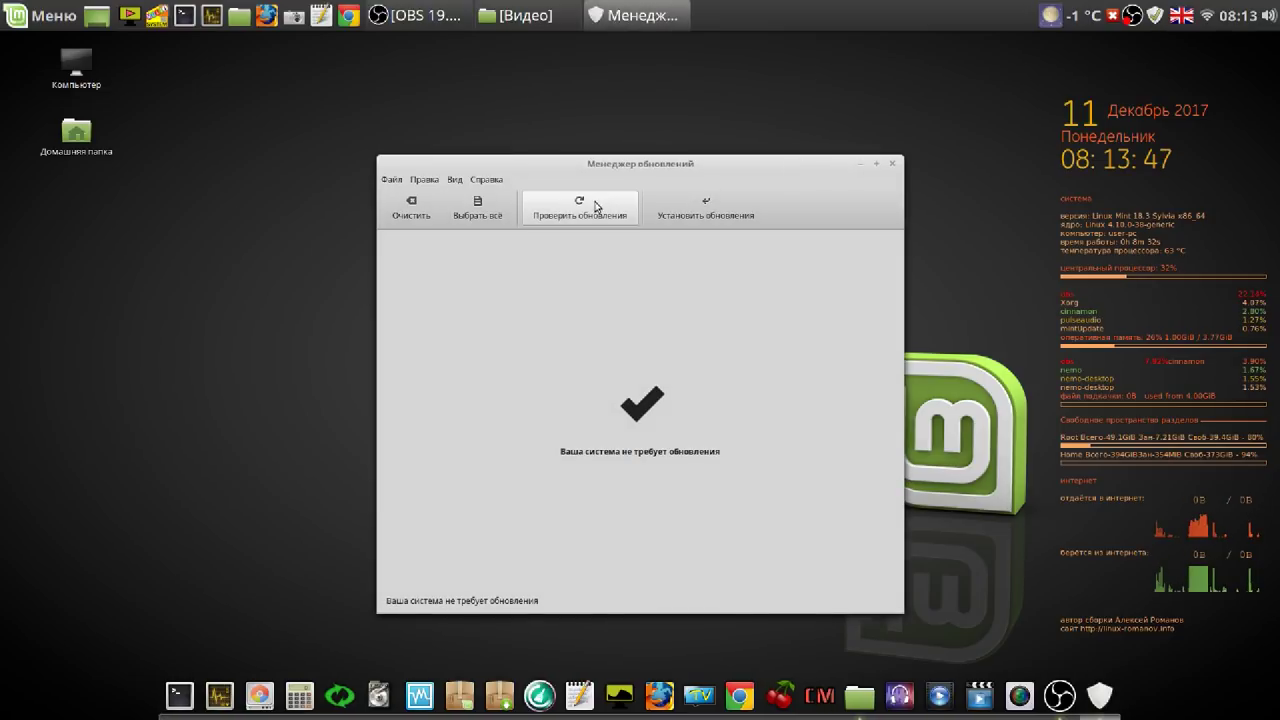
{"action": "left_click", "coordinate": [596, 206]}
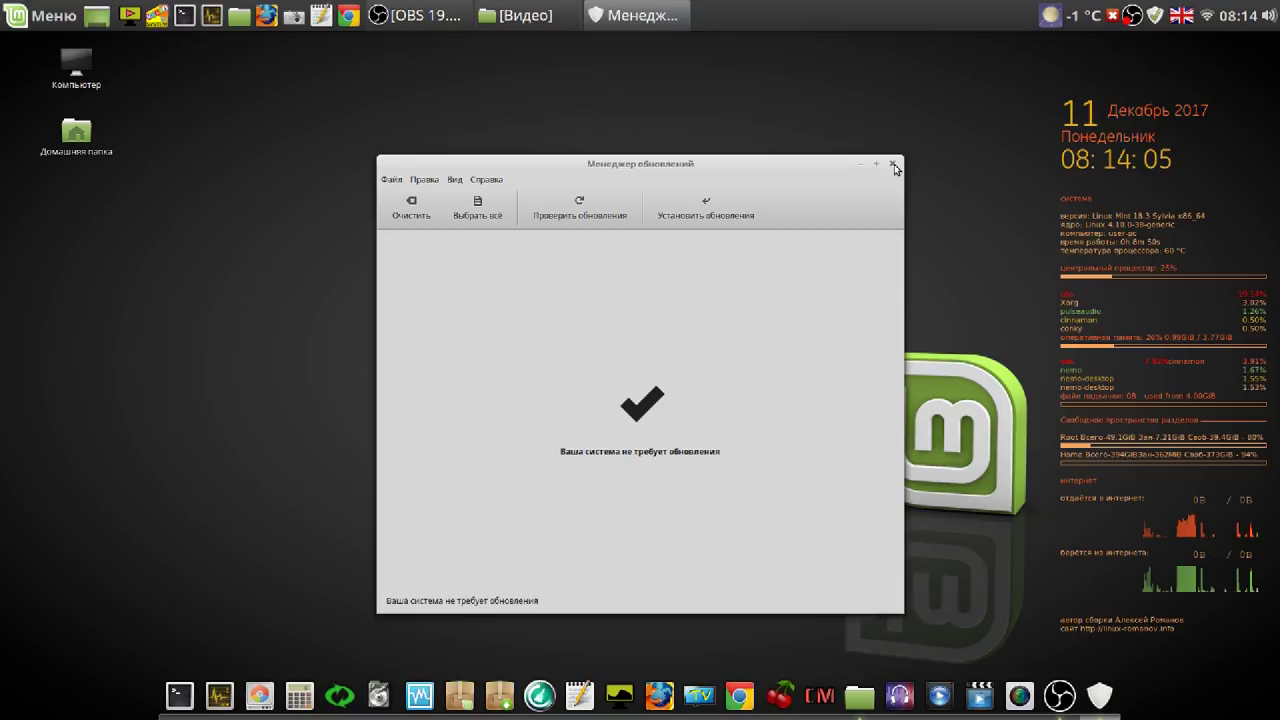
Review the Update Manager's general options, update levels and auto-refresh intervals, cancel the preferences, and close the Update Manager.
{"action": "left_click", "coordinate": [425, 179]}
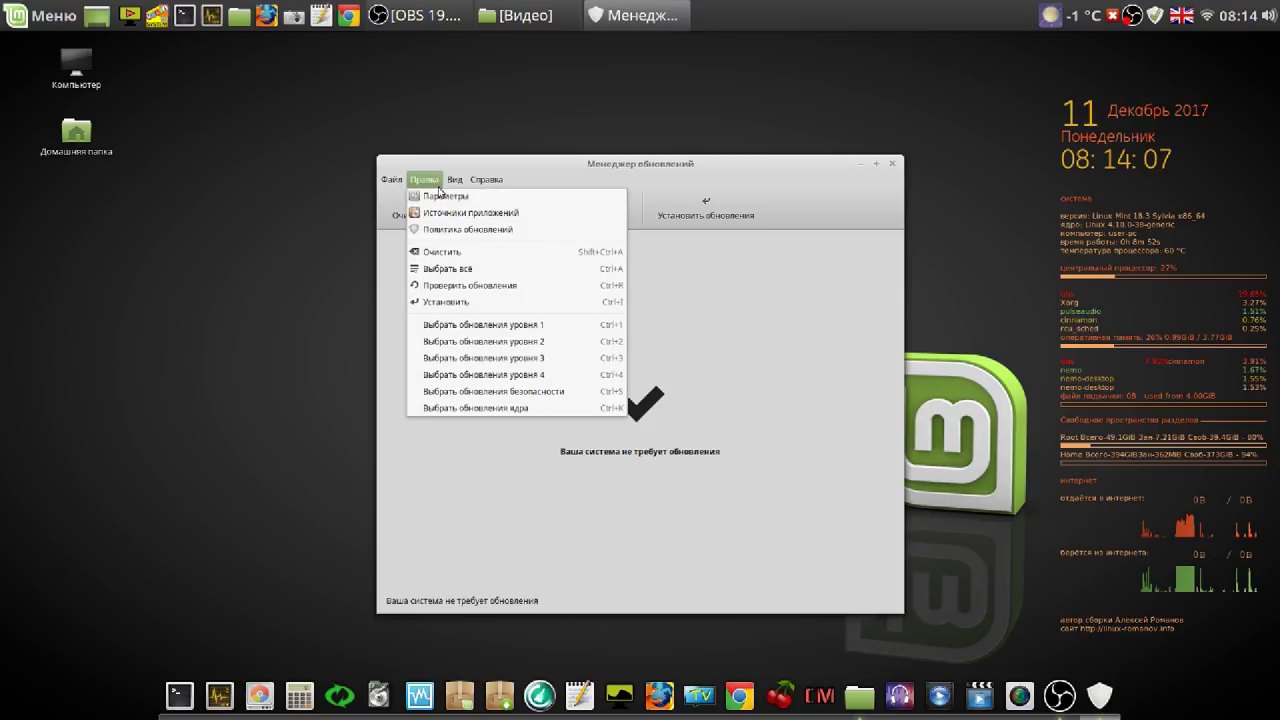
{"action": "left_click", "coordinate": [441, 190]}
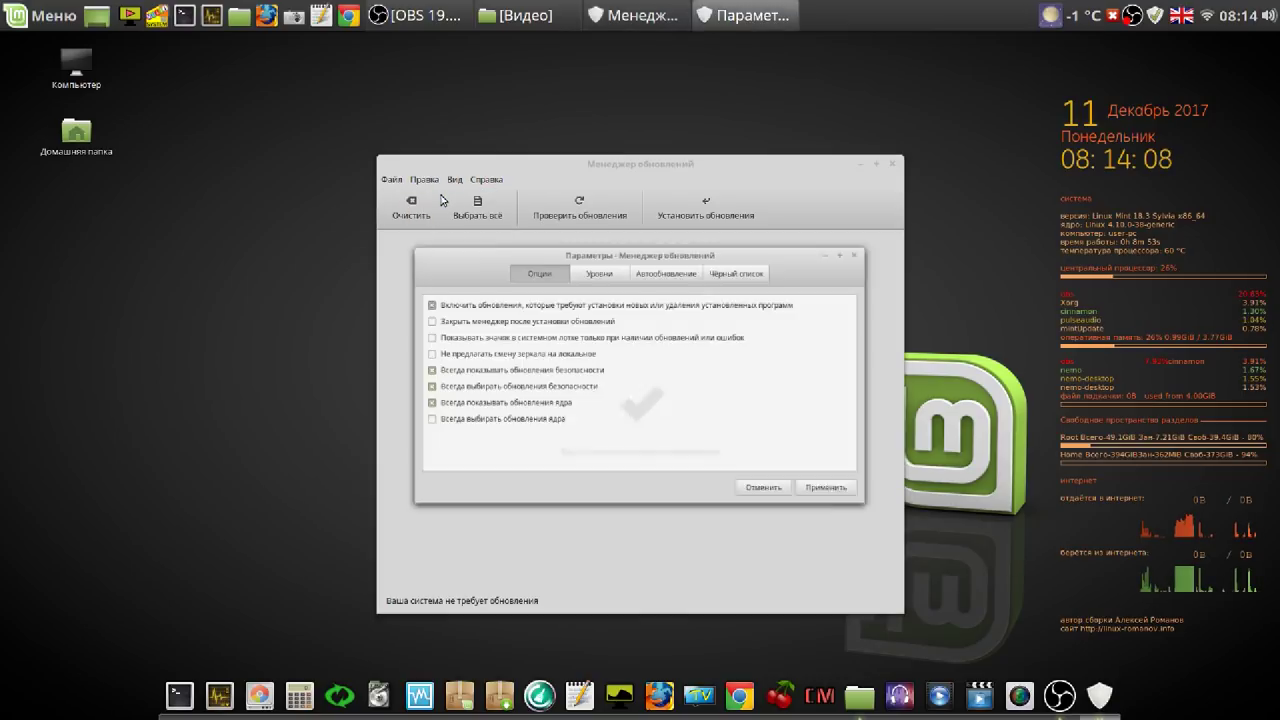
{"action": "left_click", "coordinate": [590, 264]}
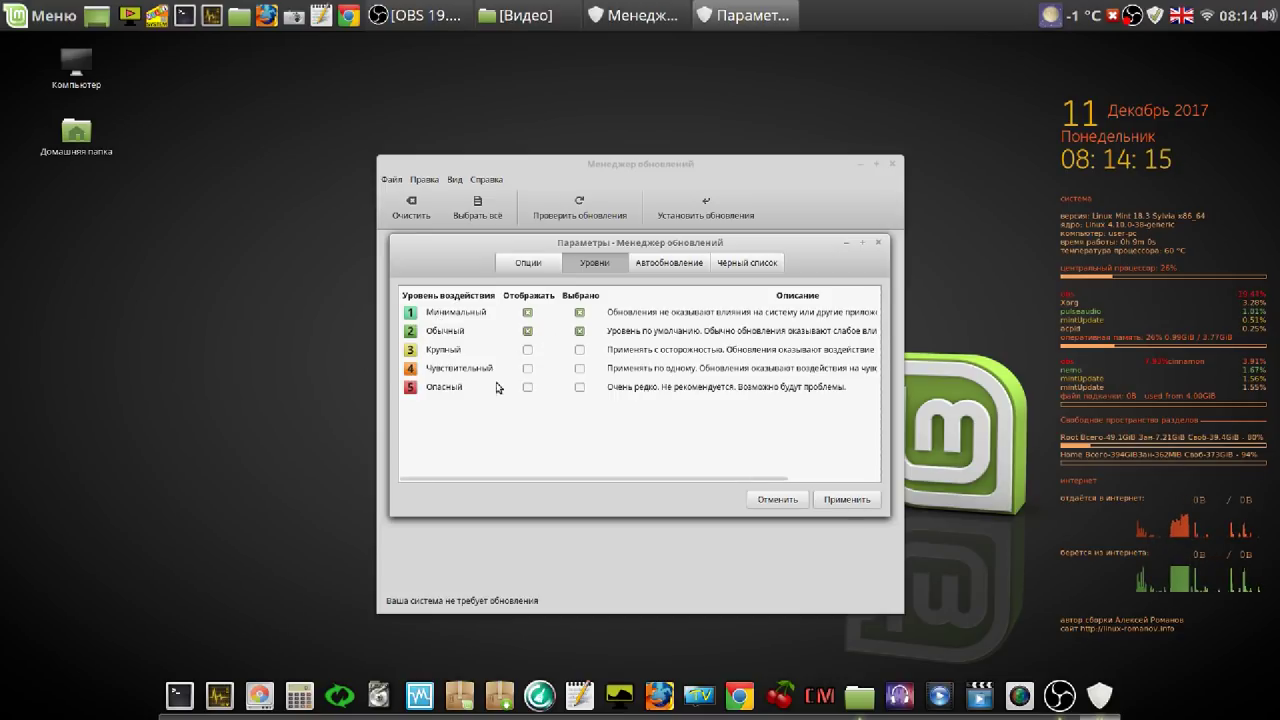
{"action": "left_click", "coordinate": [683, 265]}
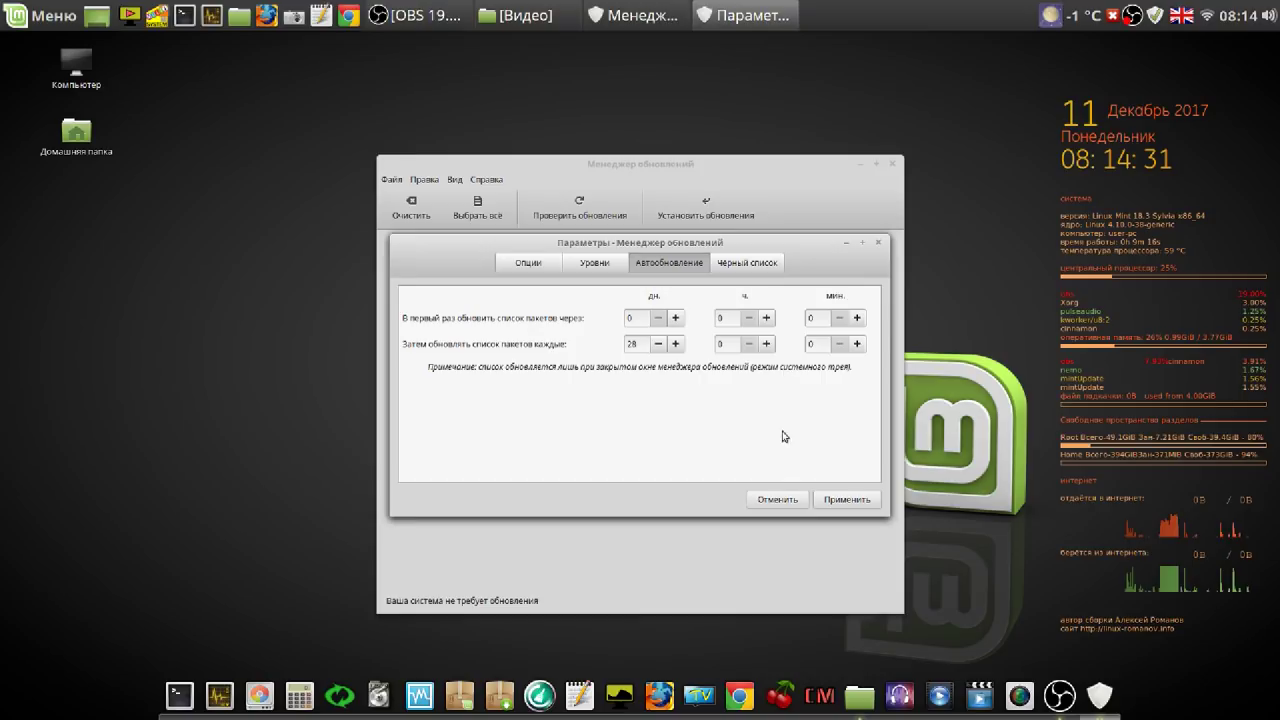
{"action": "left_click", "coordinate": [777, 500]}
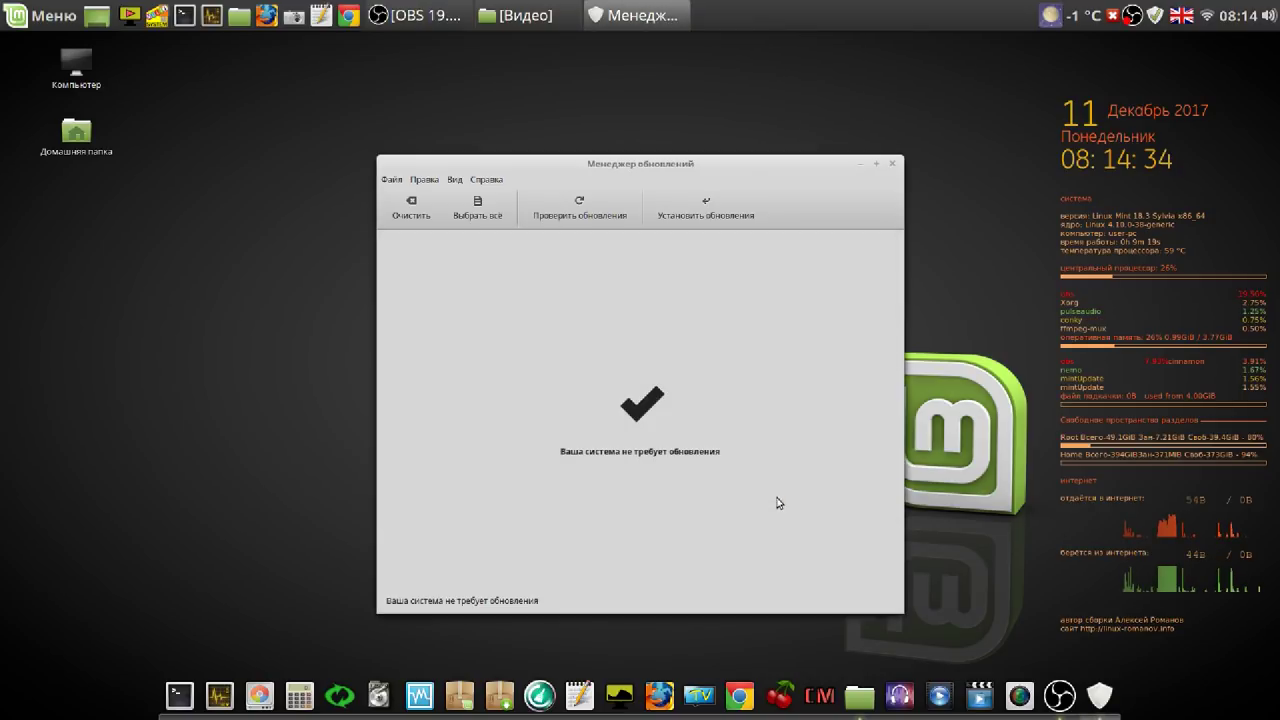
{"action": "left_click", "coordinate": [892, 165]}
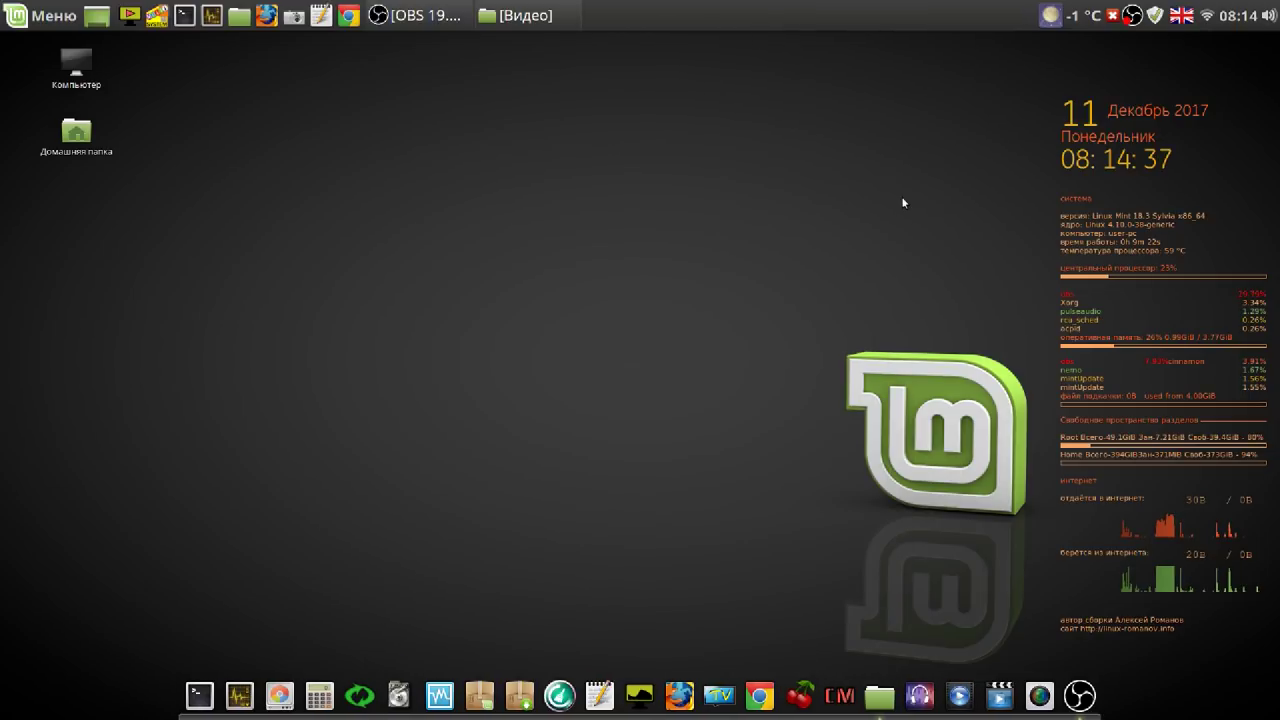
Open the keyboard settings from the layout indicator and show the list of keyboard layouts.
{"action": "right_click", "coordinate": [1184, 19]}
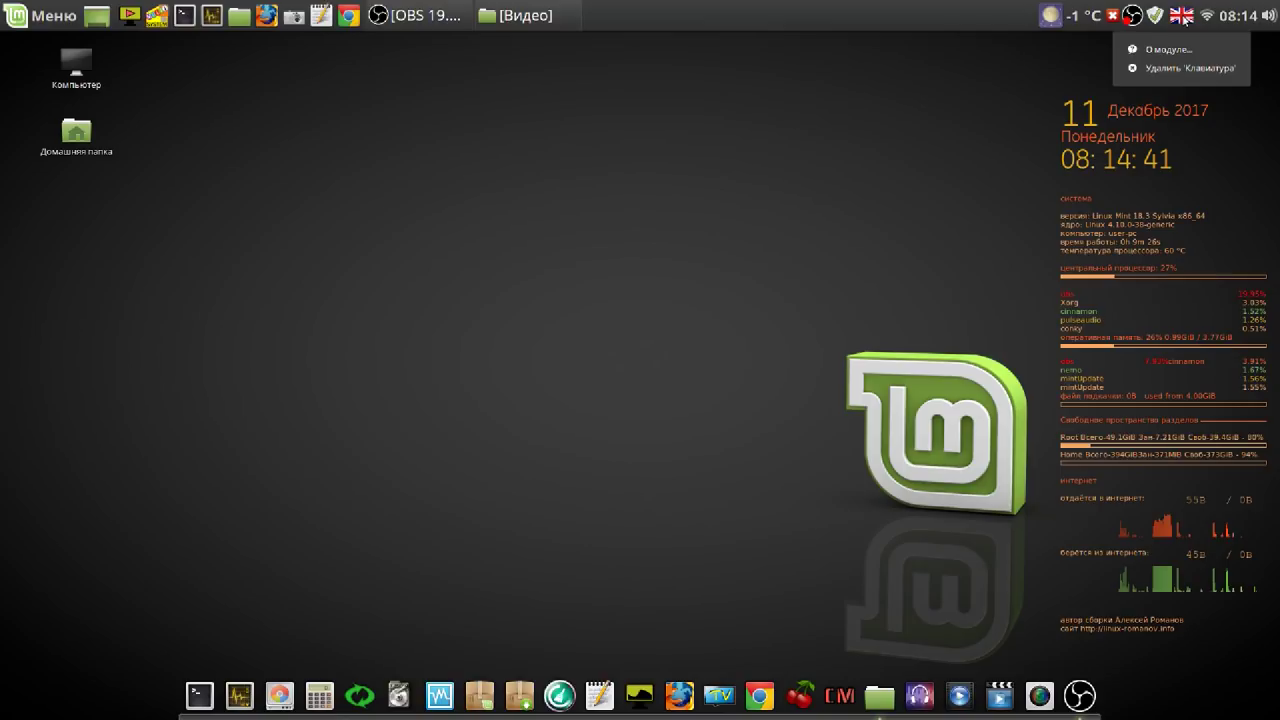
{"action": "left_click", "coordinate": [1184, 19]}
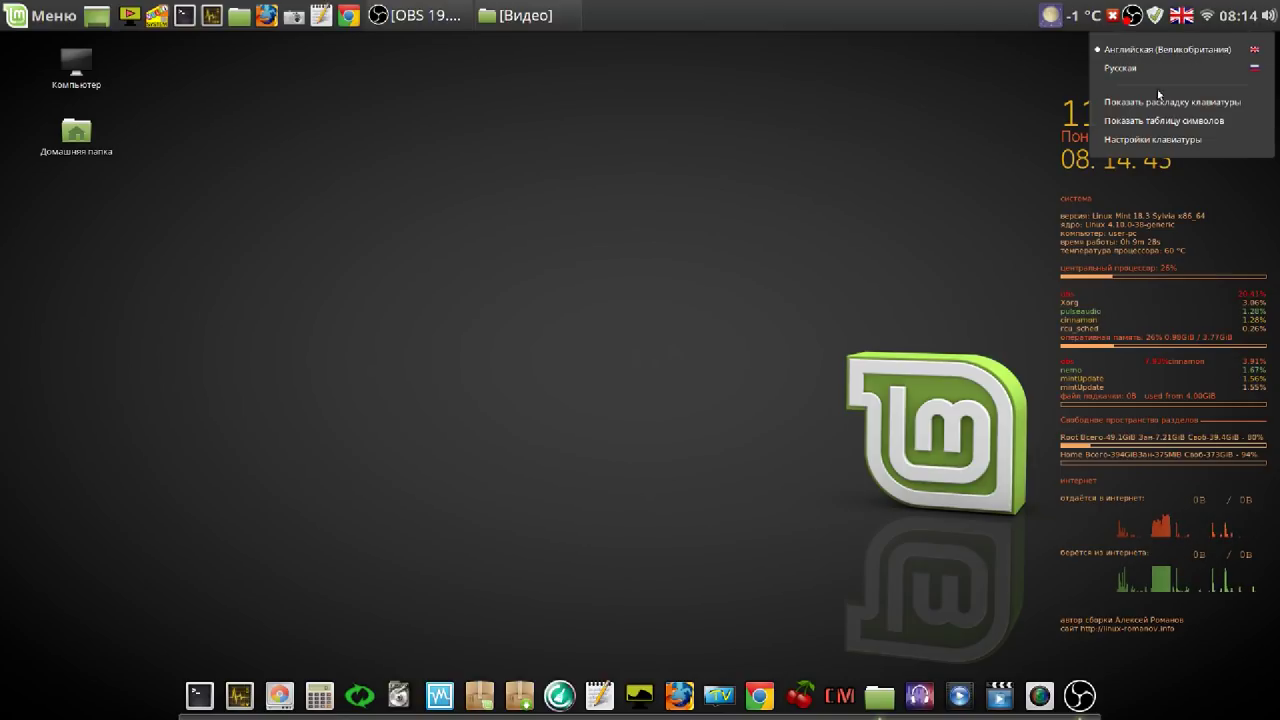
{"action": "left_click", "coordinate": [1156, 140]}
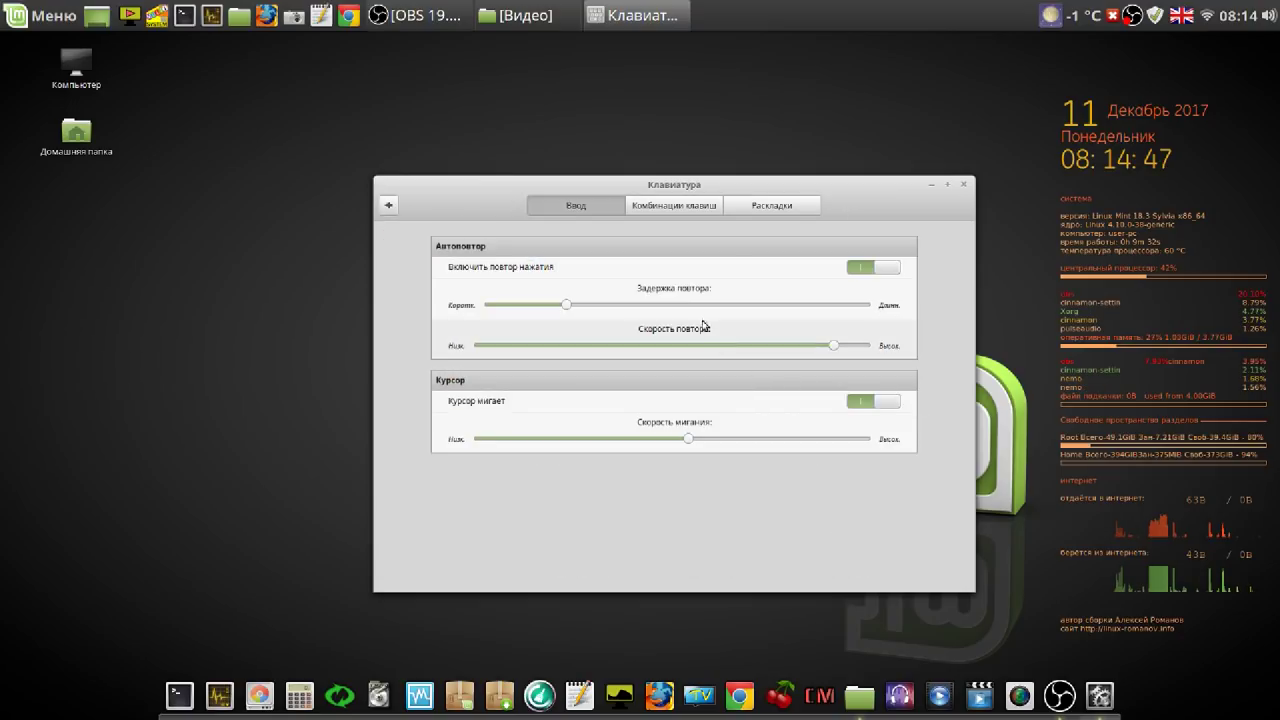
{"action": "left_click", "coordinate": [785, 205]}
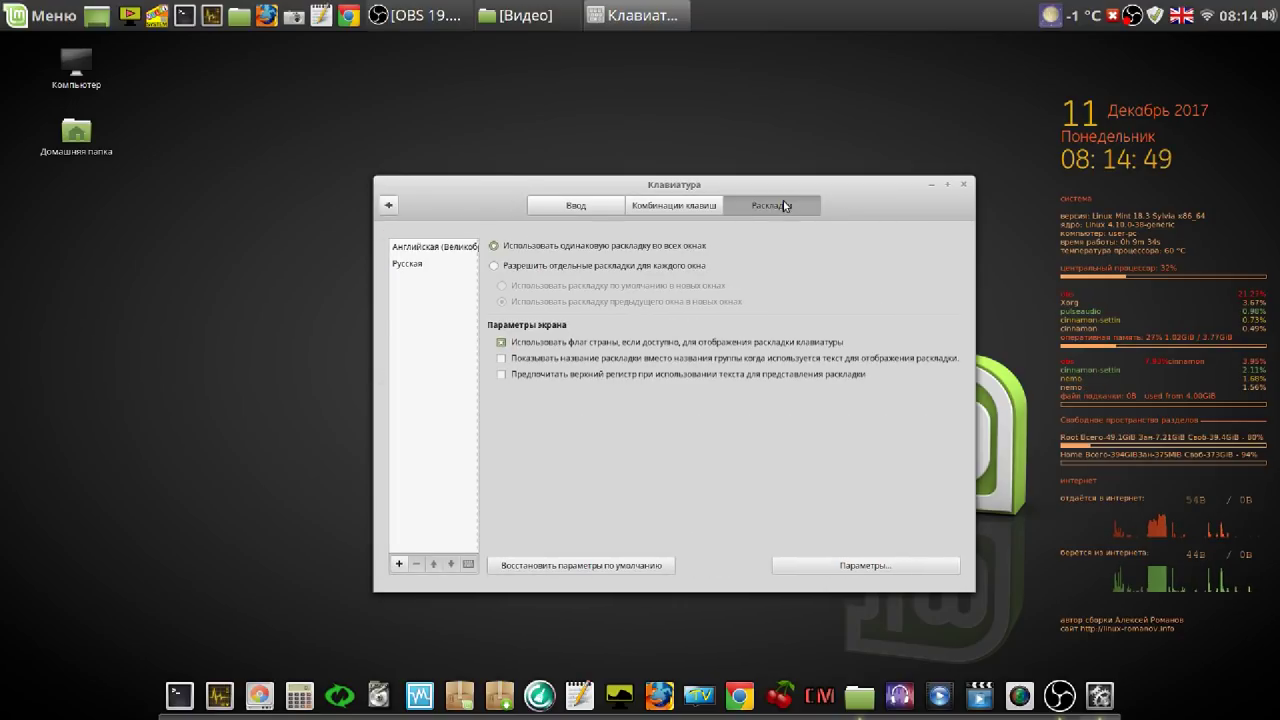
Examine the key combinations offered for switching to another layout, and close the layout options and keyboard settings.
{"action": "left_click", "coordinate": [426, 252]}
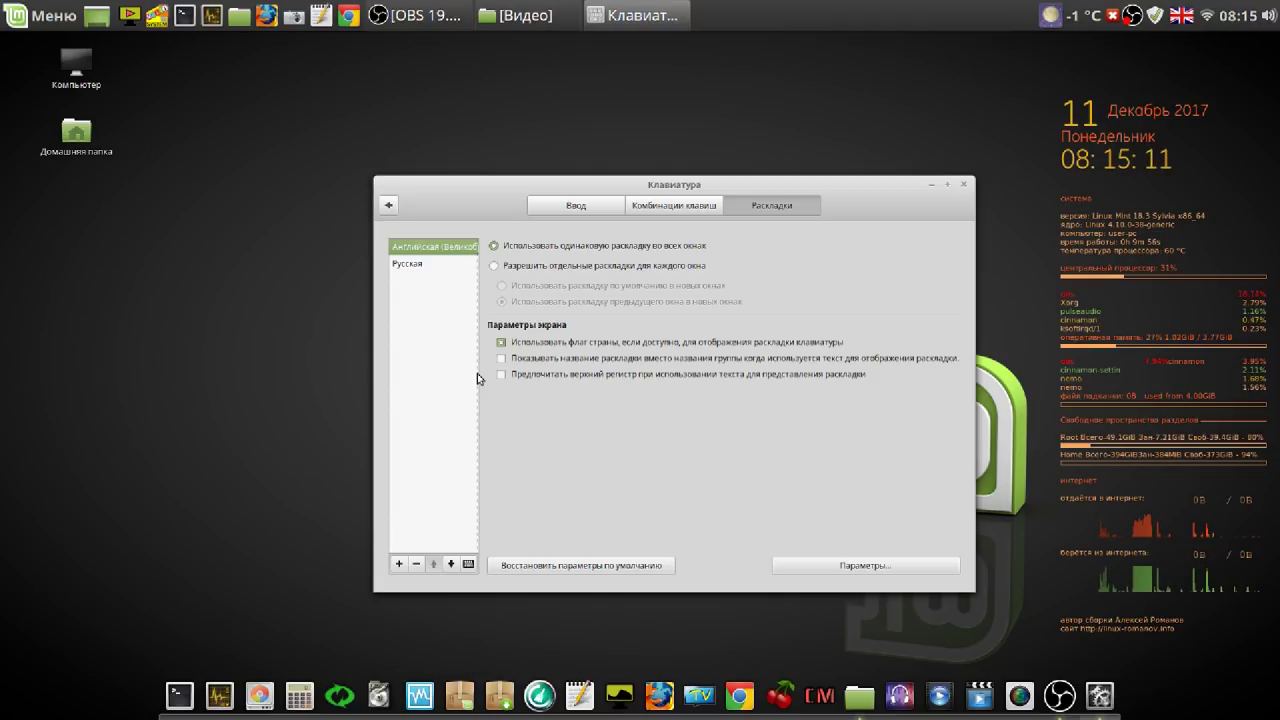
{"action": "left_click", "coordinate": [843, 565]}
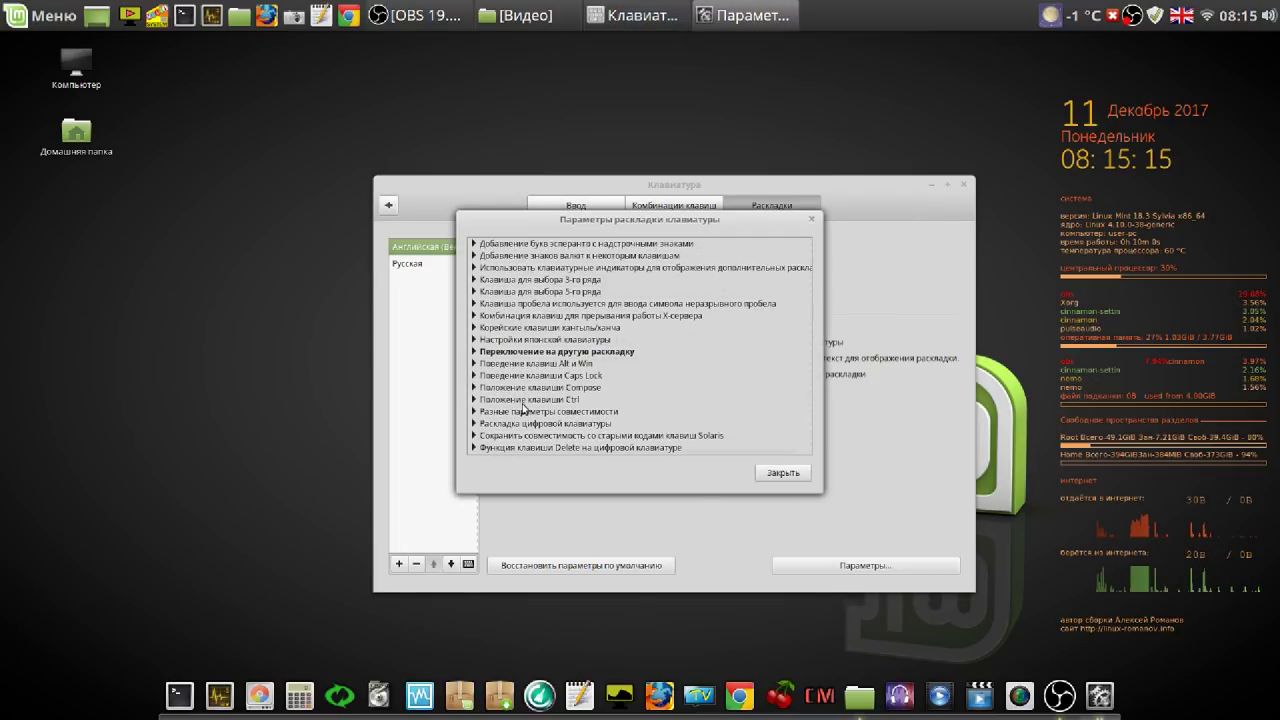
{"action": "left_click", "coordinate": [475, 351]}
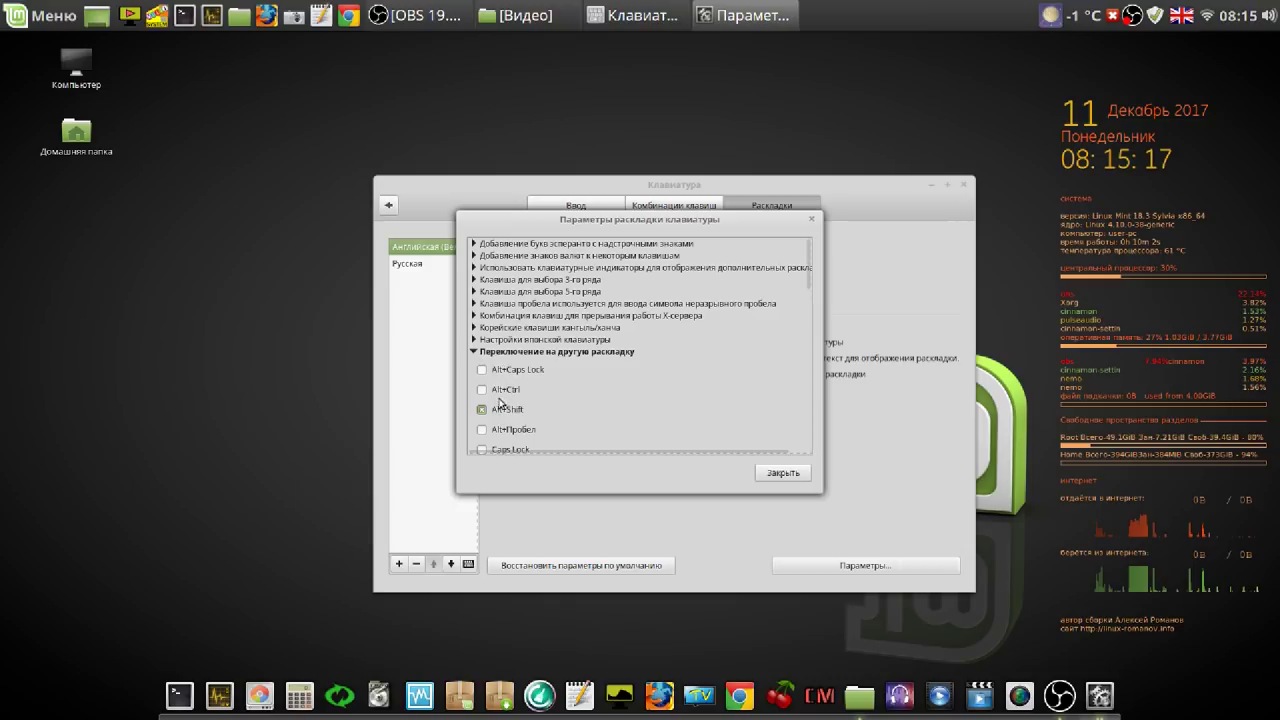
{"action": "left_click", "coordinate": [781, 473]}
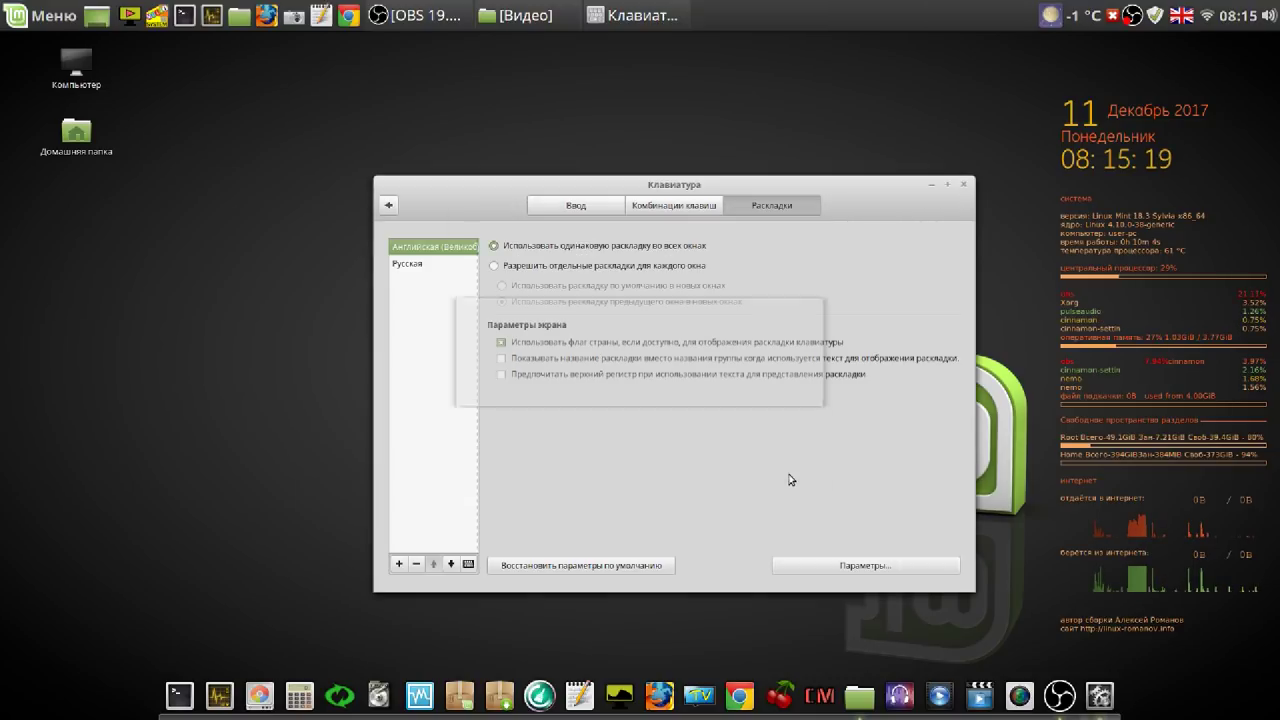
{"action": "left_click", "coordinate": [965, 186]}
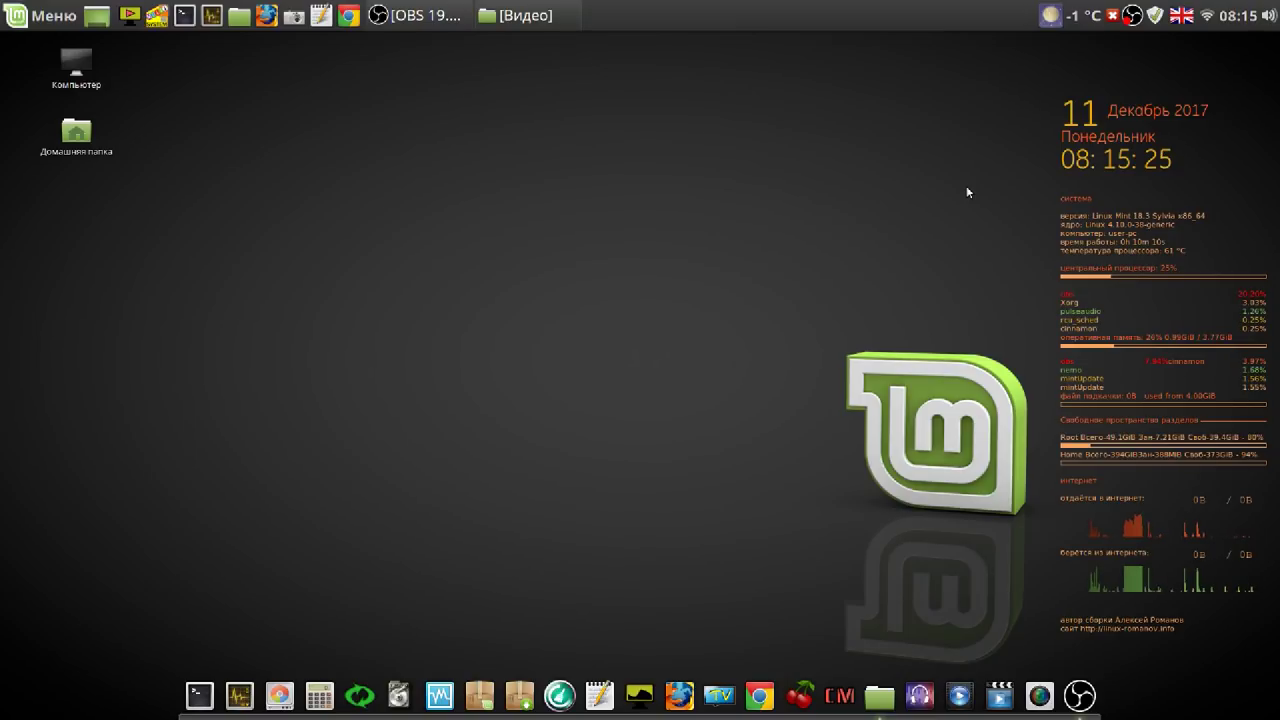
Test the layout-switching shortcut by toggling between the English and Russian layouts and returning to English.
{"action": "key", "text": "alt+shift"}
{"action": "key", "text": "alt+shift"}
{"action": "key", "text": "alt+shift"}
{"action": "key", "text": "alt+shift"}
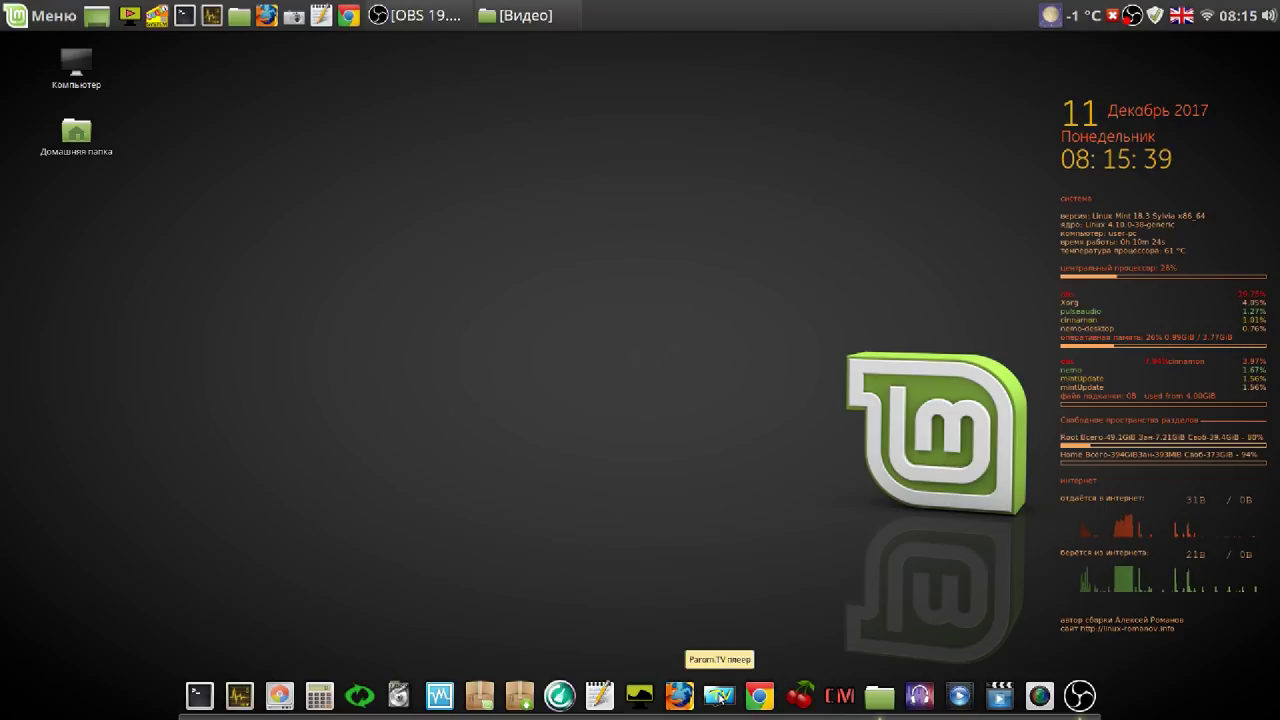
Launch the Parom.TV player to check that a channel plays, and close its window.
{"action": "left_click", "coordinate": [720, 697]}
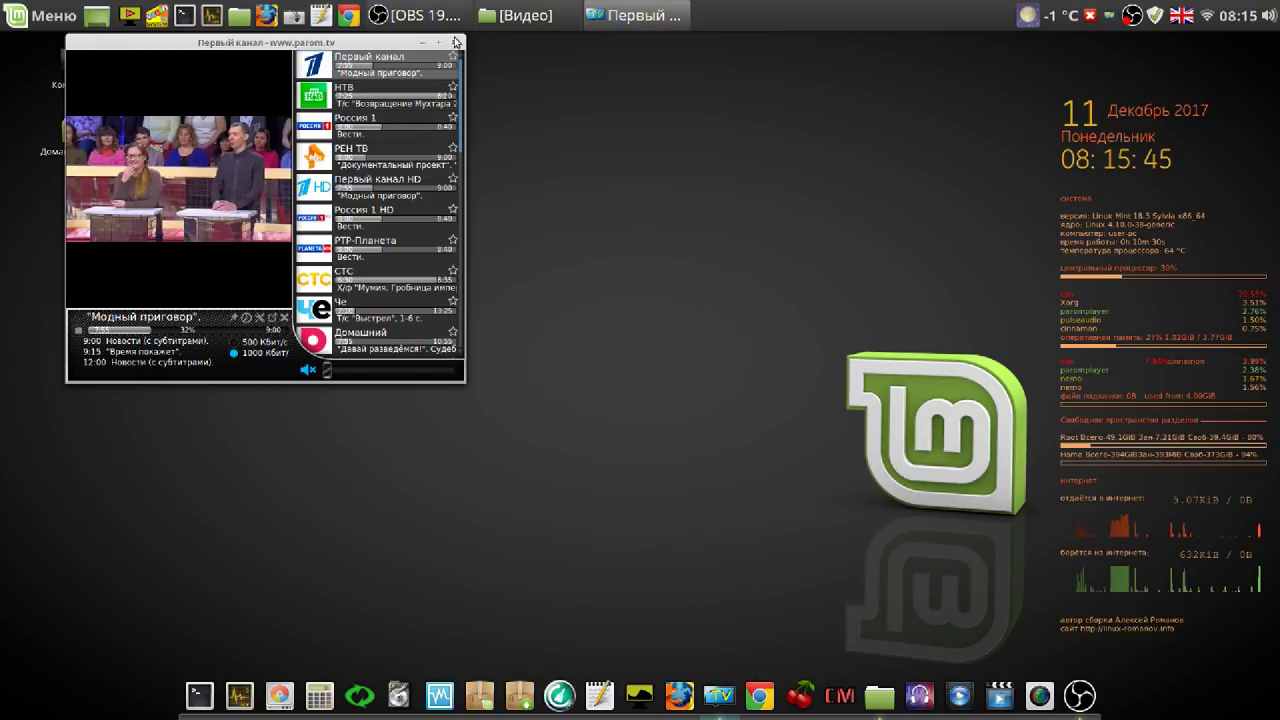
{"action": "left_click", "coordinate": [455, 44]}
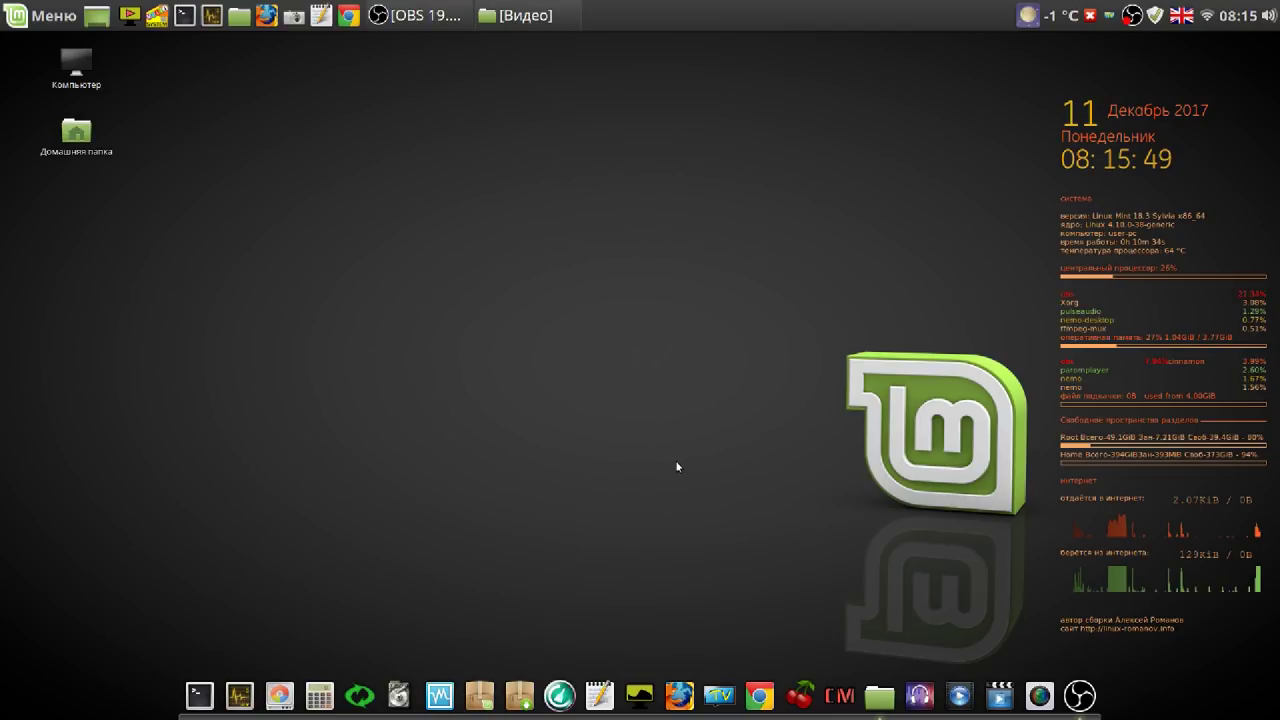
Open Ubuntu Cleaner and scan all of the System, Apps and Personal categories for removable files.
{"action": "left_click", "coordinate": [560, 695]}
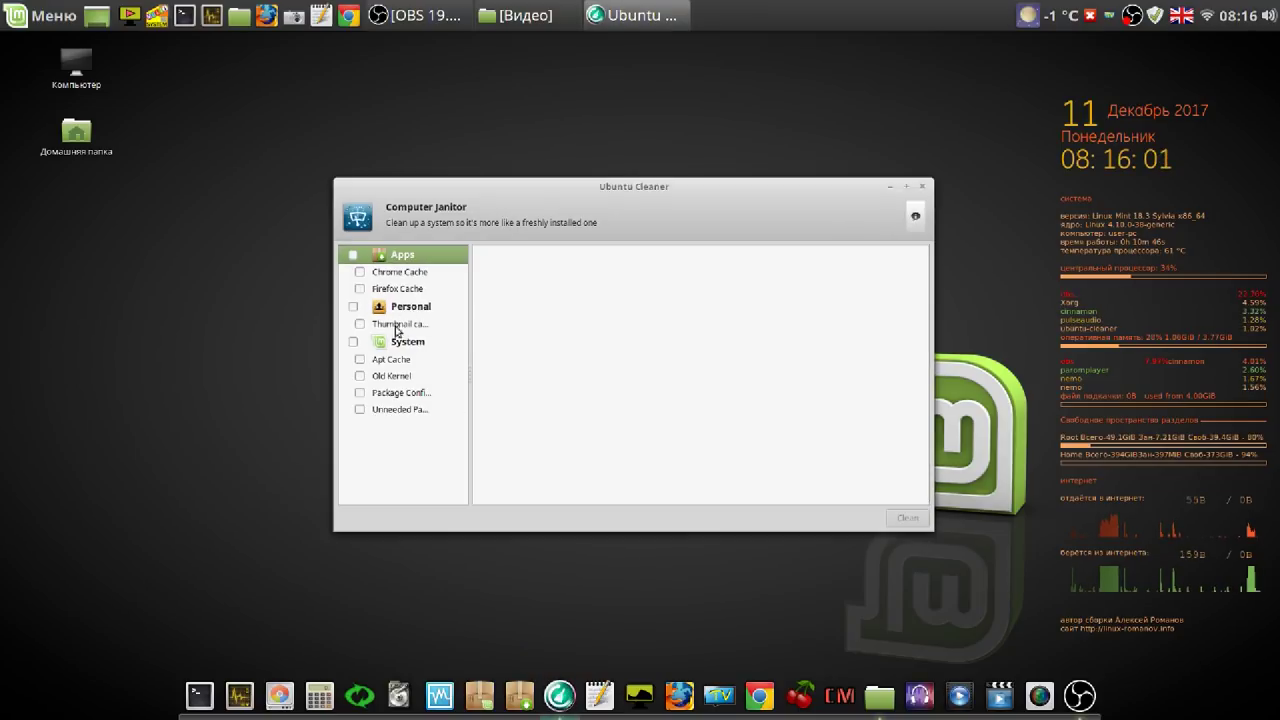
{"action": "left_click", "coordinate": [353, 342]}
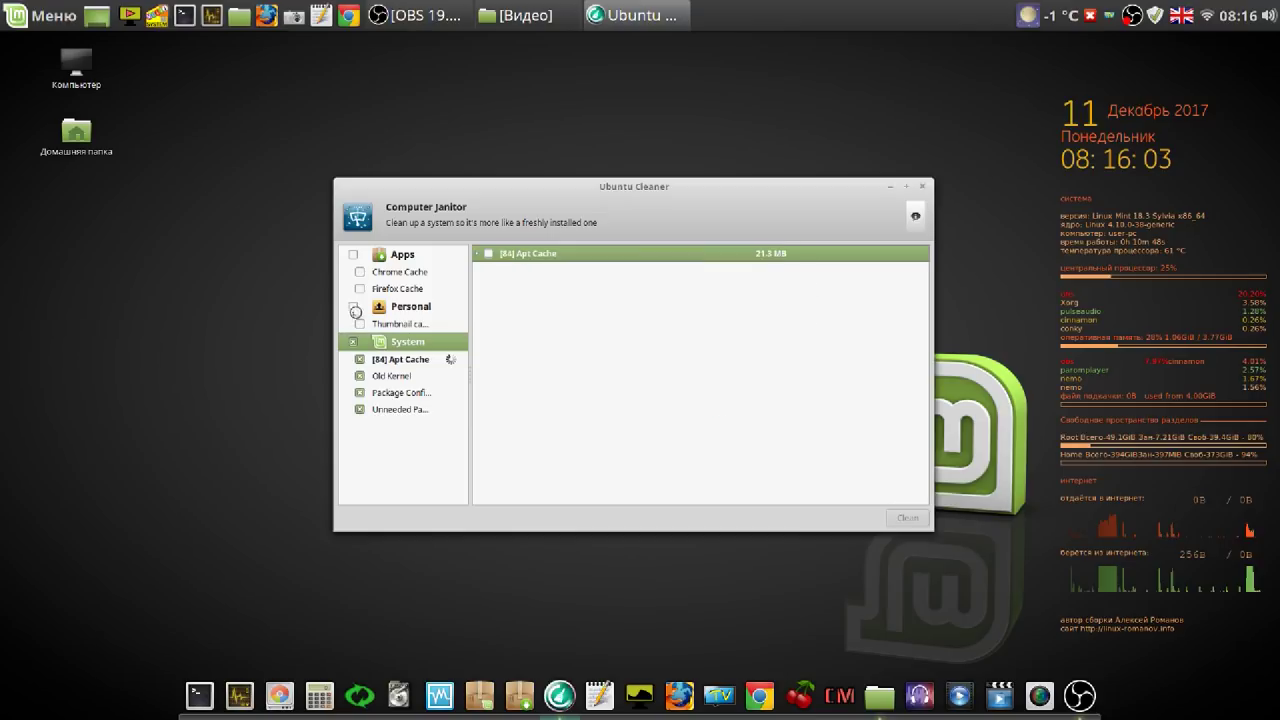
{"action": "left_click", "coordinate": [355, 304]}
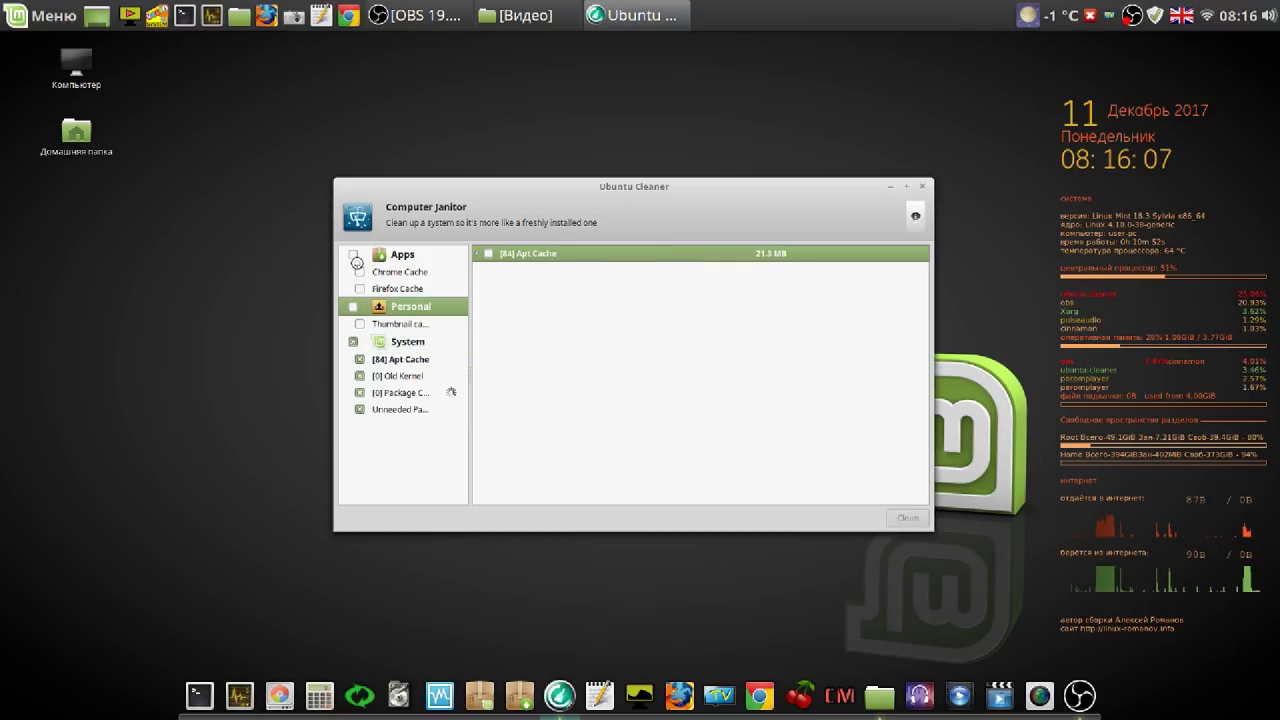
{"action": "left_click", "coordinate": [354, 256]}
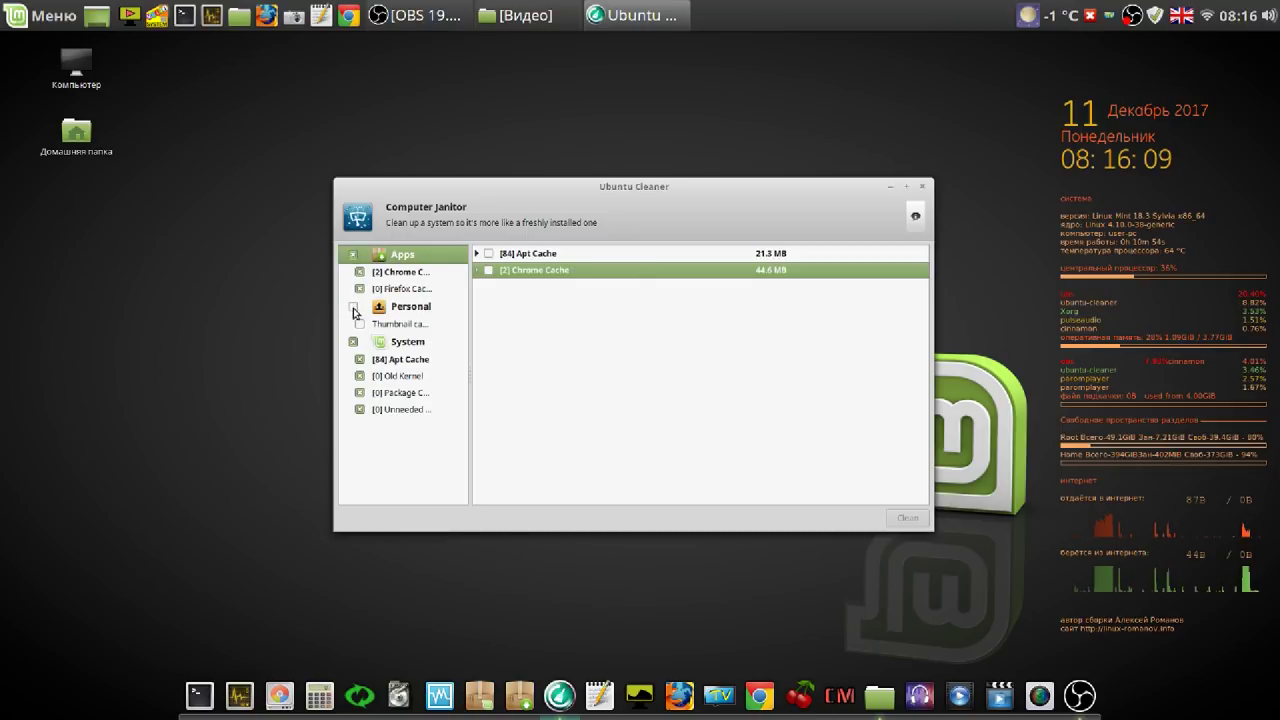
{"action": "left_click", "coordinate": [354, 307]}
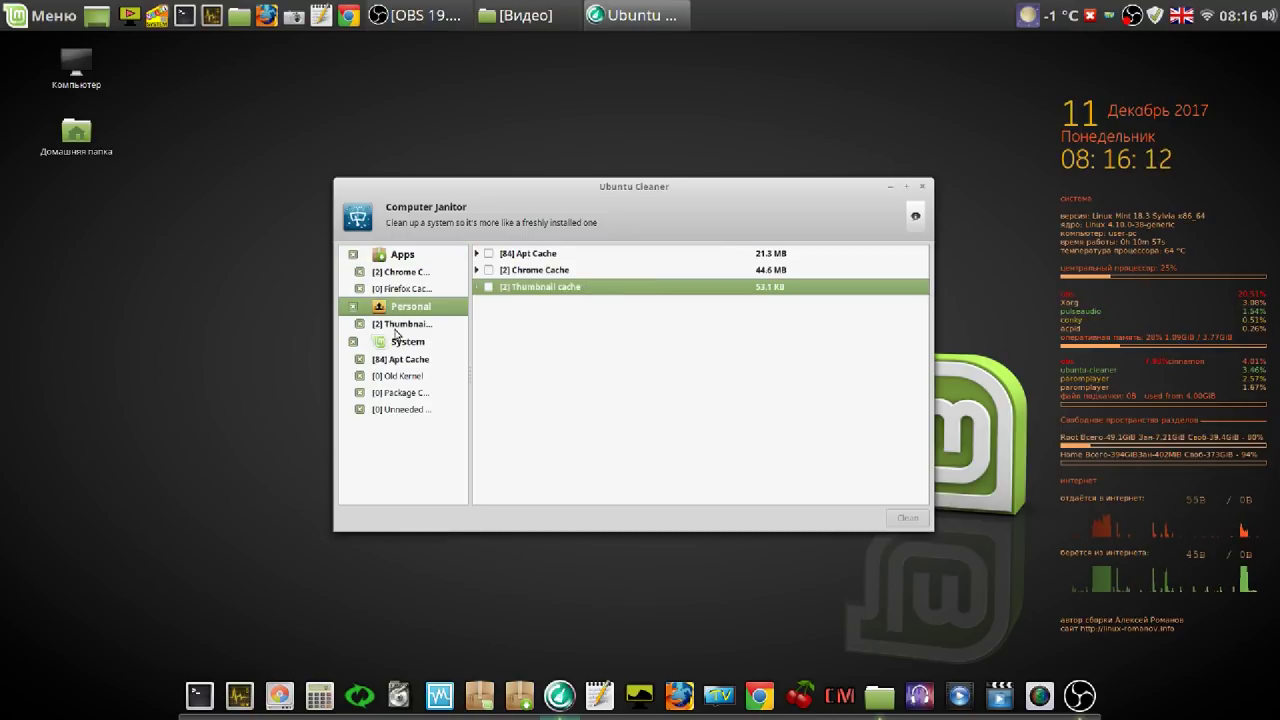
Clean the Apt Cache, Chrome Cache and Thumbnail cache, authorizing with the account password, and close Ubuntu Cleaner.
{"action": "left_click", "coordinate": [489, 254]}
{"action": "left_click", "coordinate": [489, 270]}
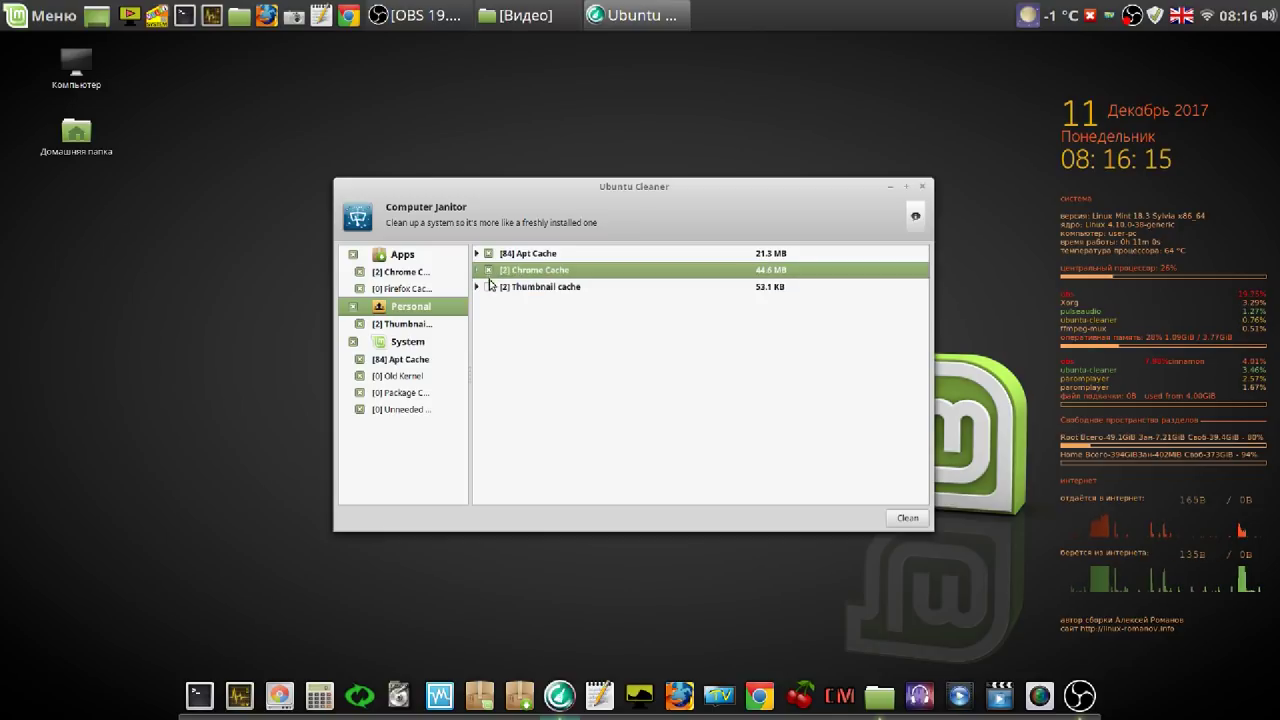
{"action": "left_click", "coordinate": [489, 287]}
{"action": "left_click", "coordinate": [906, 518]}
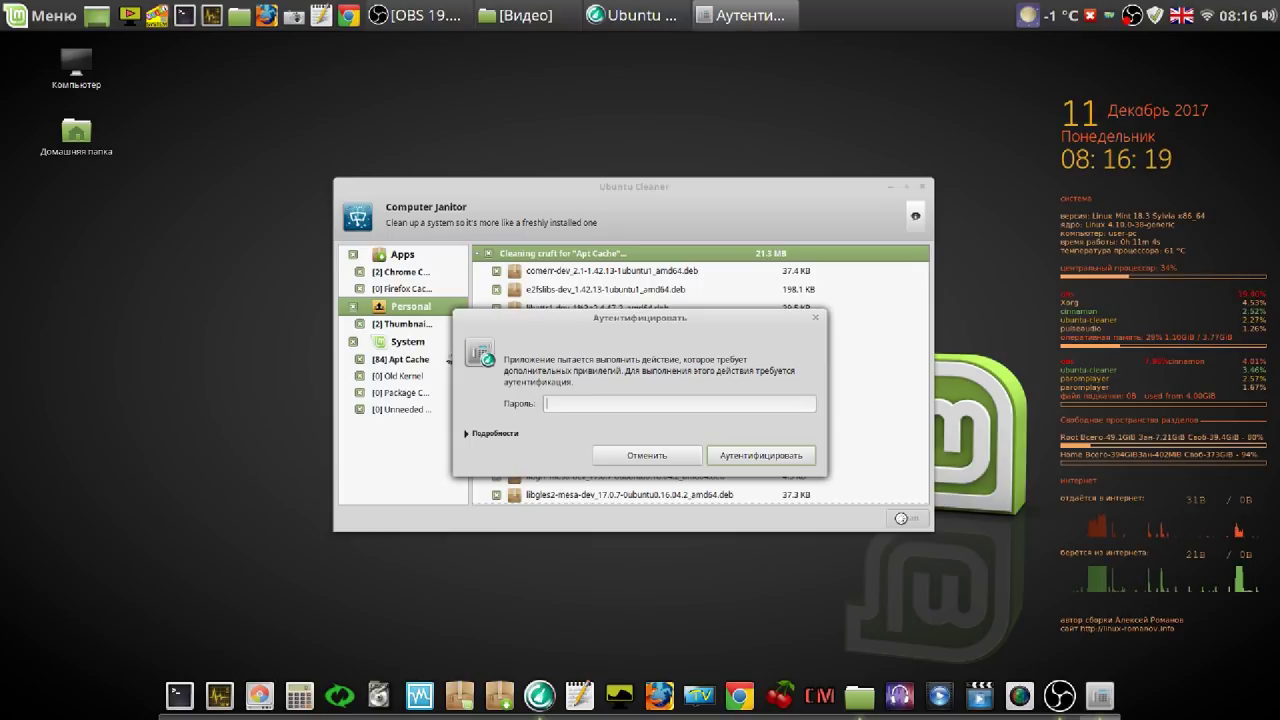
{"action": "type", "text": "*"}
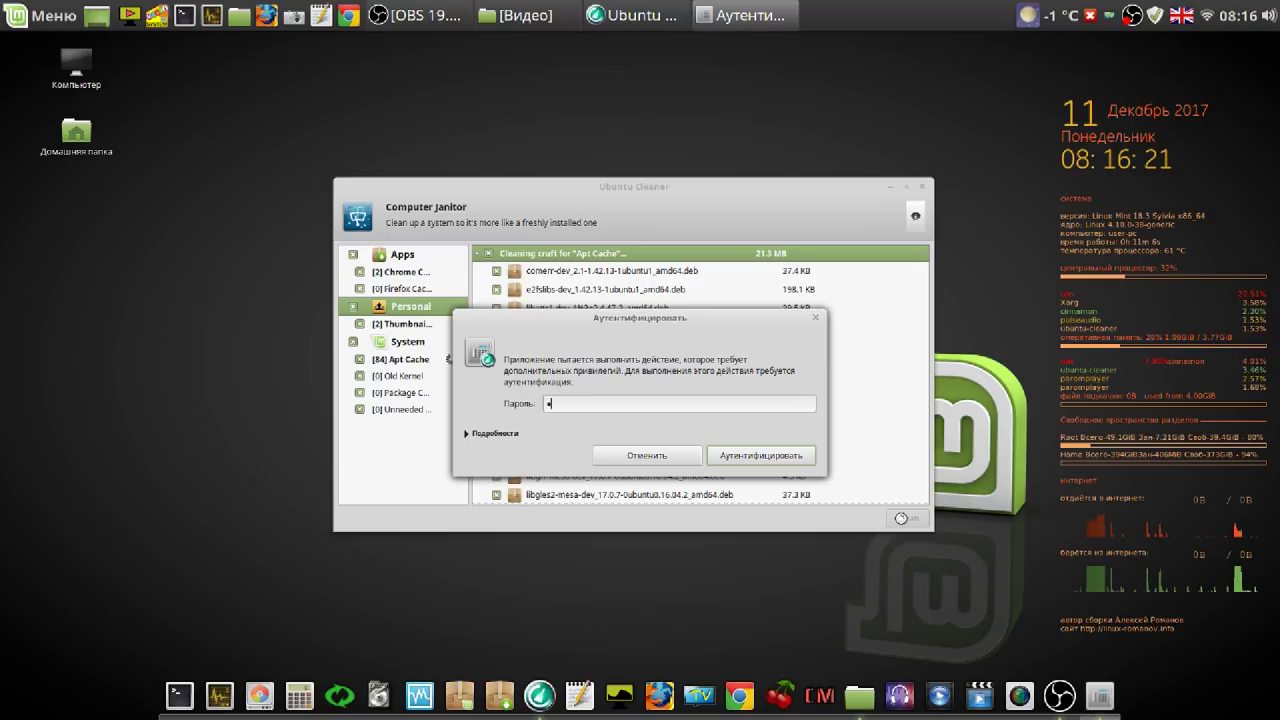
{"action": "left_click", "coordinate": [778, 458]}
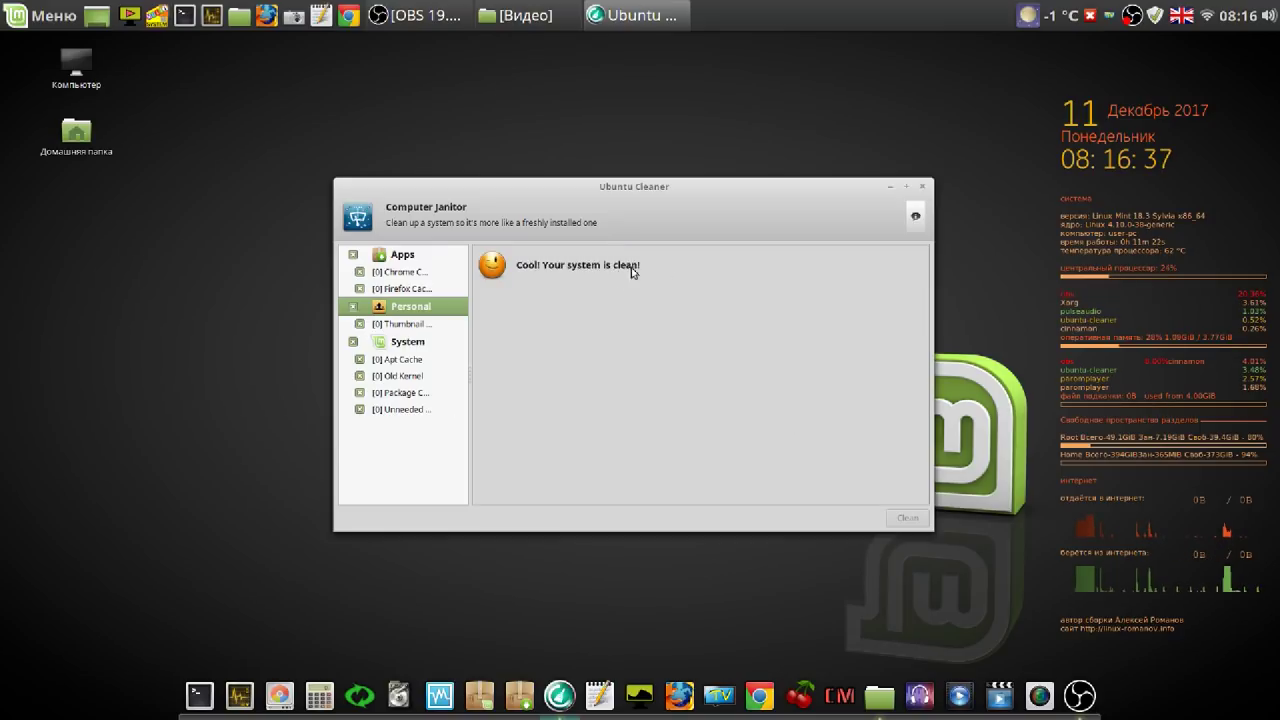
{"action": "left_click", "coordinate": [923, 187]}
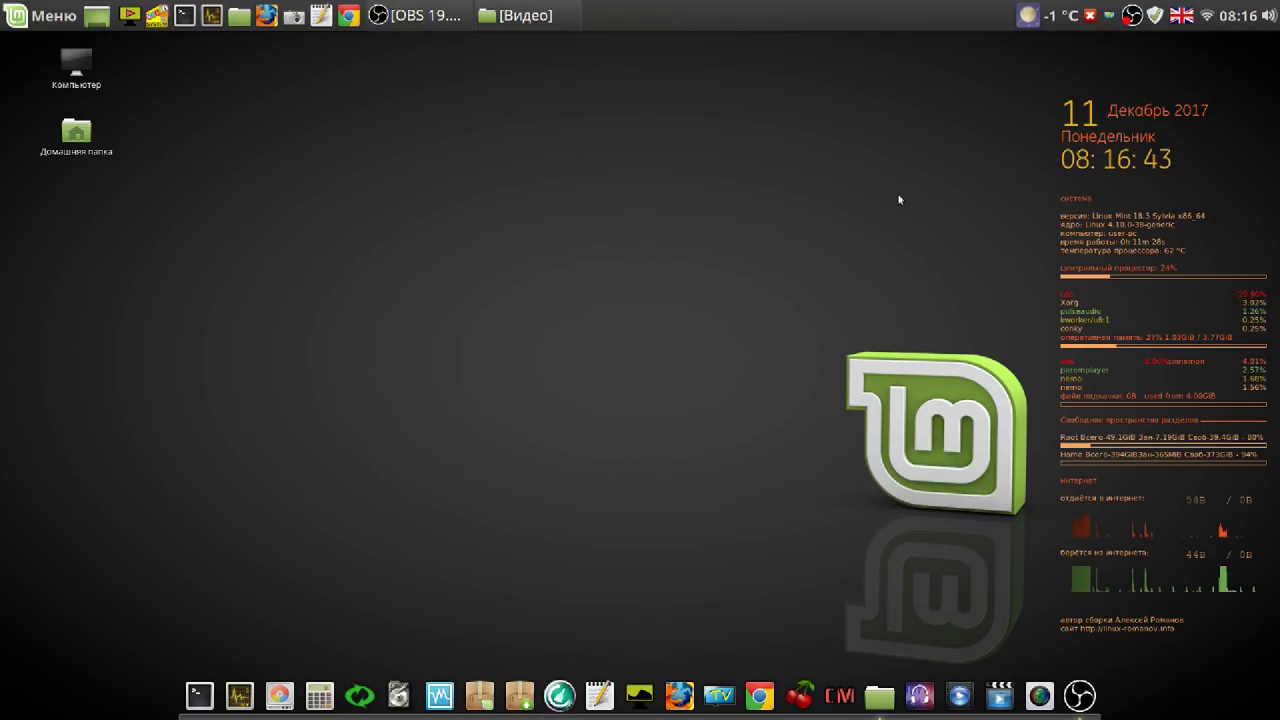
Launch MultiSystem to view its start window, and close it.
{"action": "left_click", "coordinate": [157, 14]}
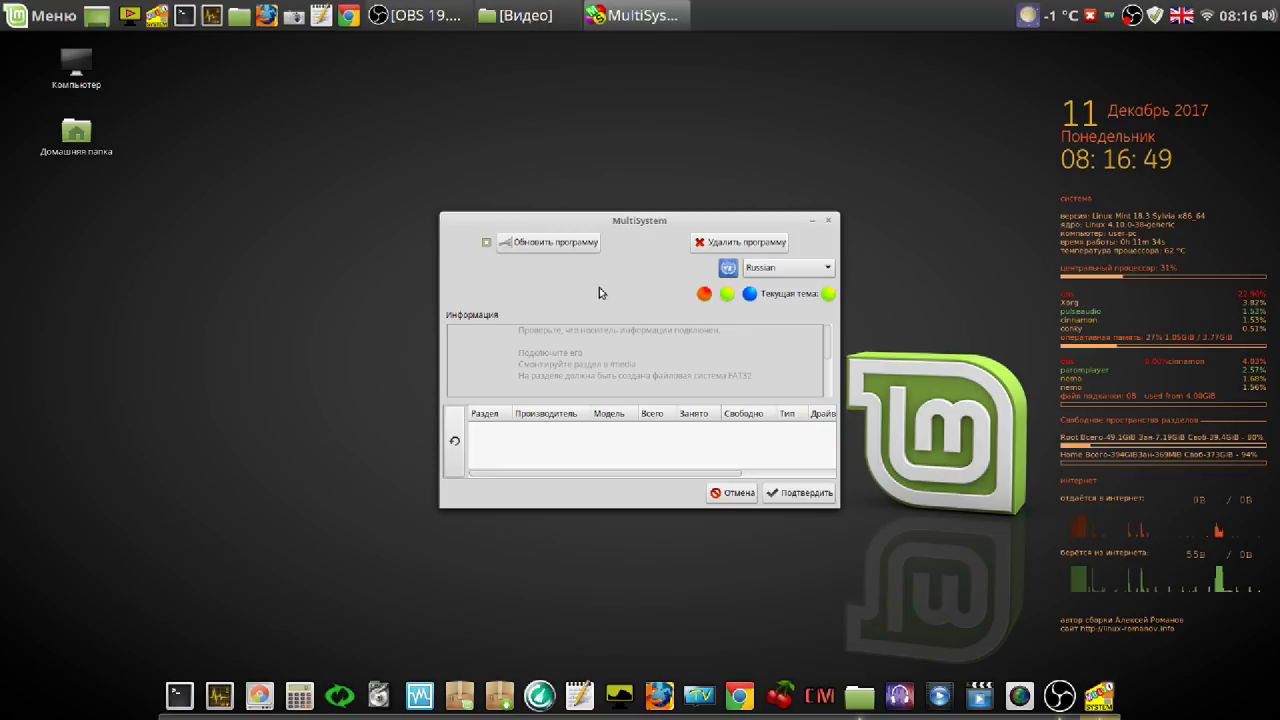
{"action": "left_click", "coordinate": [829, 224]}
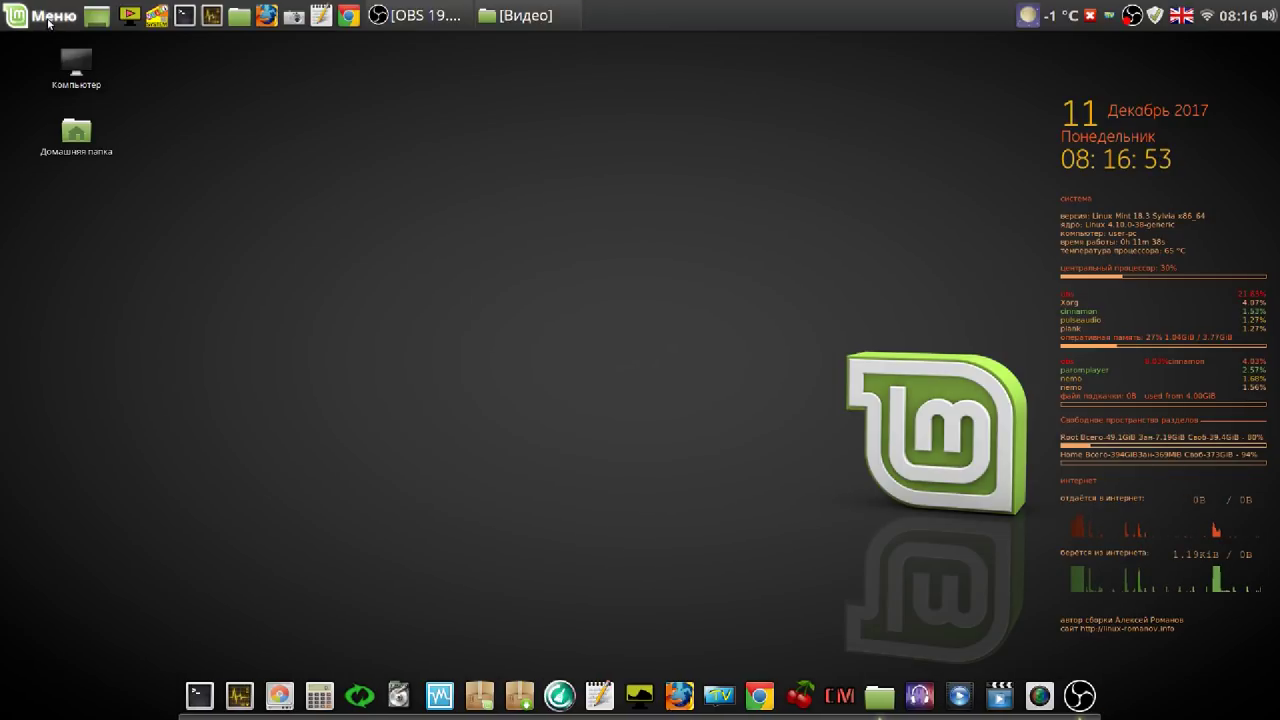
Open LibreOffice Writer, view the version information about LibreOffice, and close the program.
{"action": "left_click", "coordinate": [49, 22]}
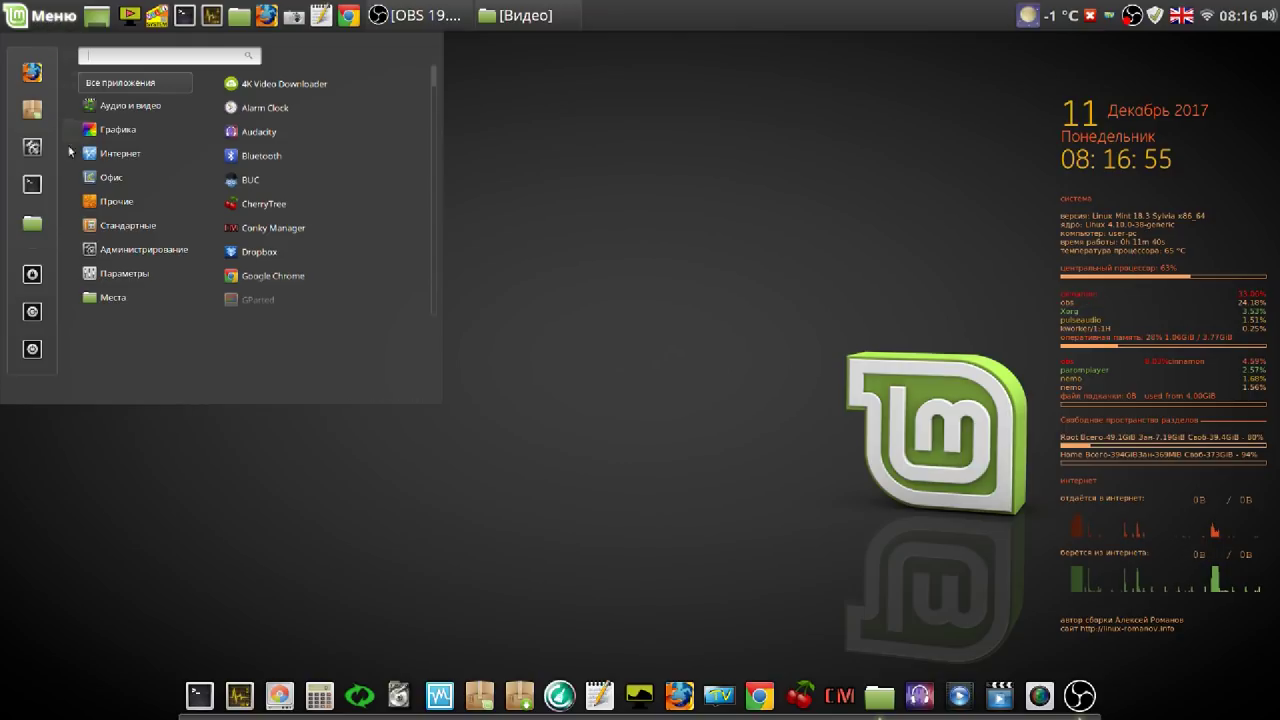
{"action": "mouse_move", "coordinate": [110, 177]}
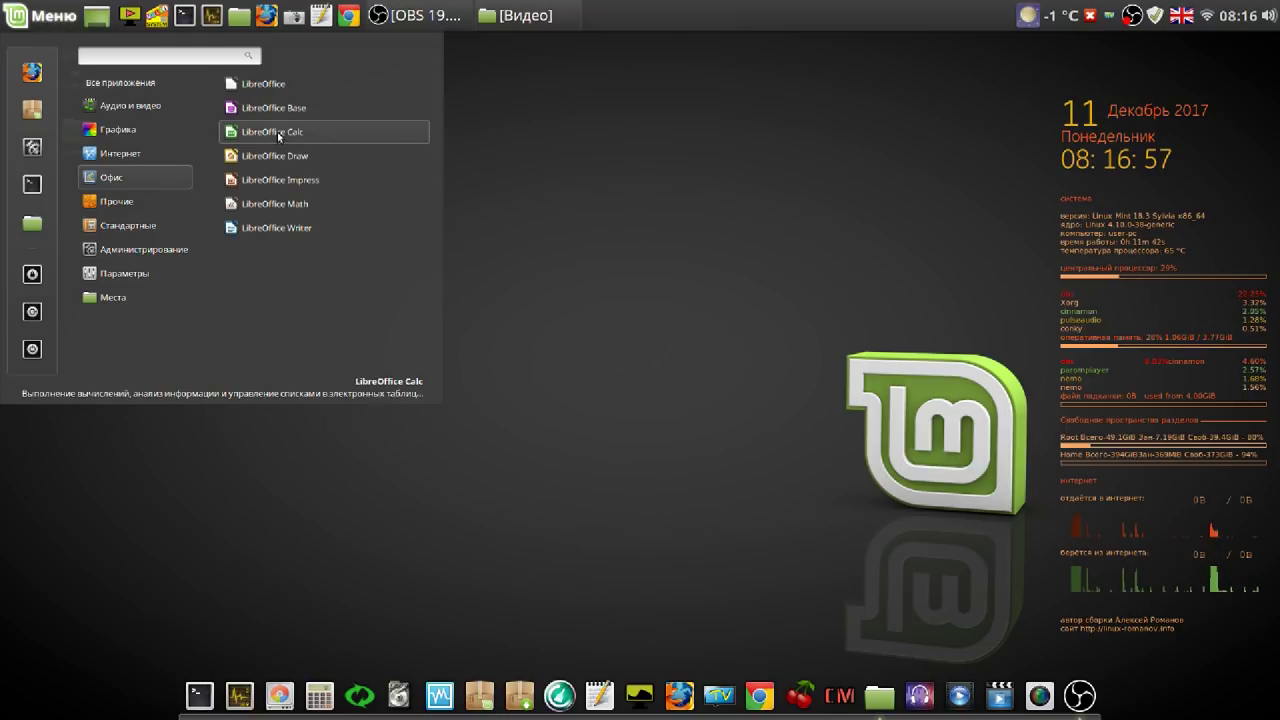
{"action": "left_click", "coordinate": [279, 228]}
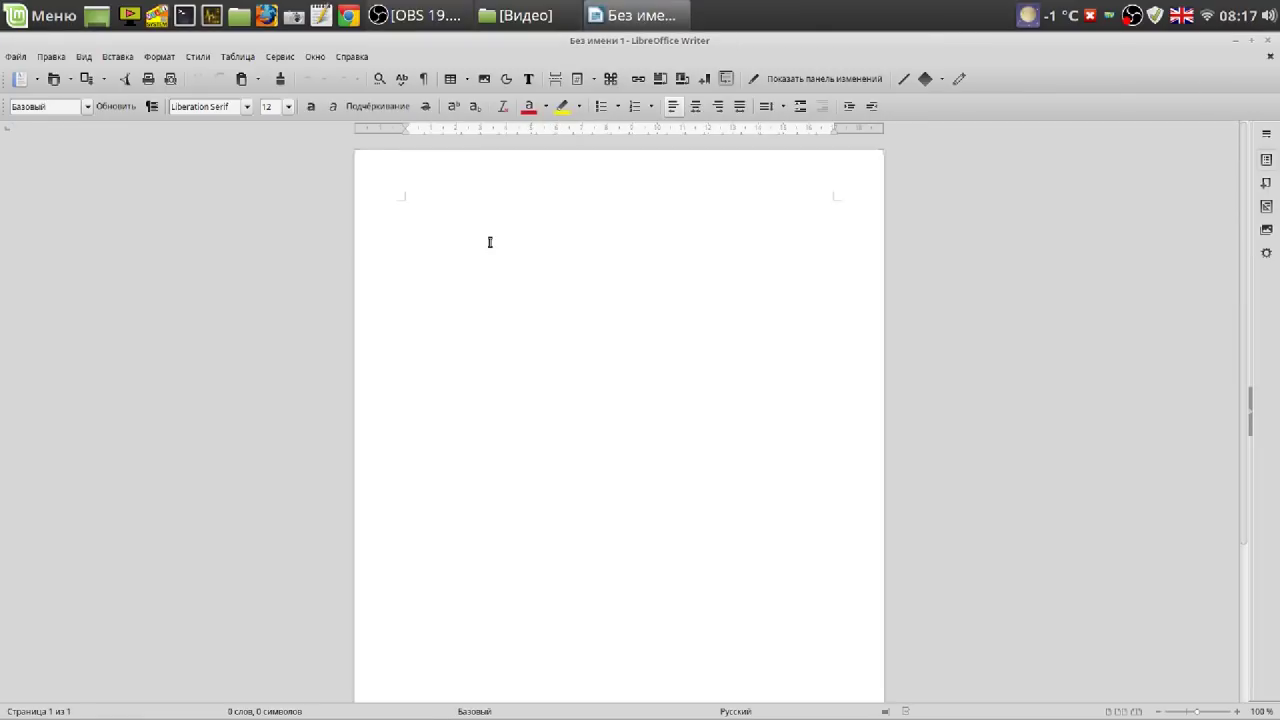
{"action": "left_click", "coordinate": [355, 59]}
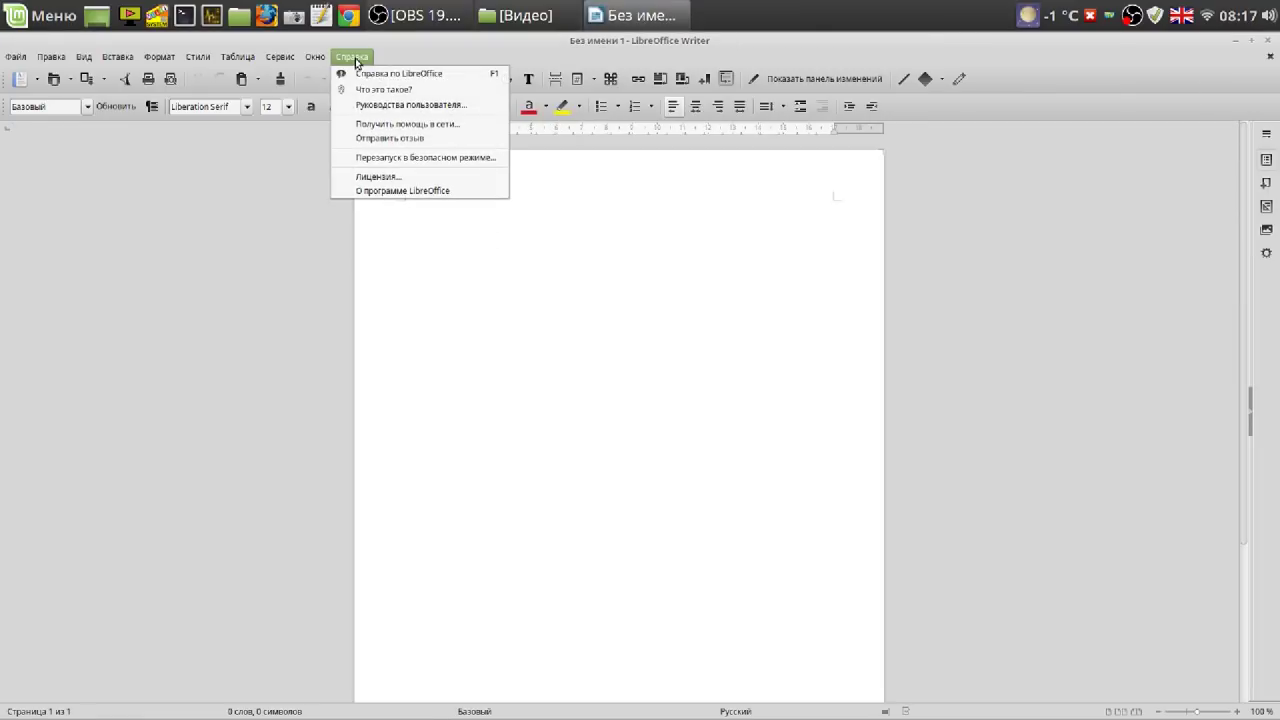
{"action": "left_click", "coordinate": [391, 191]}
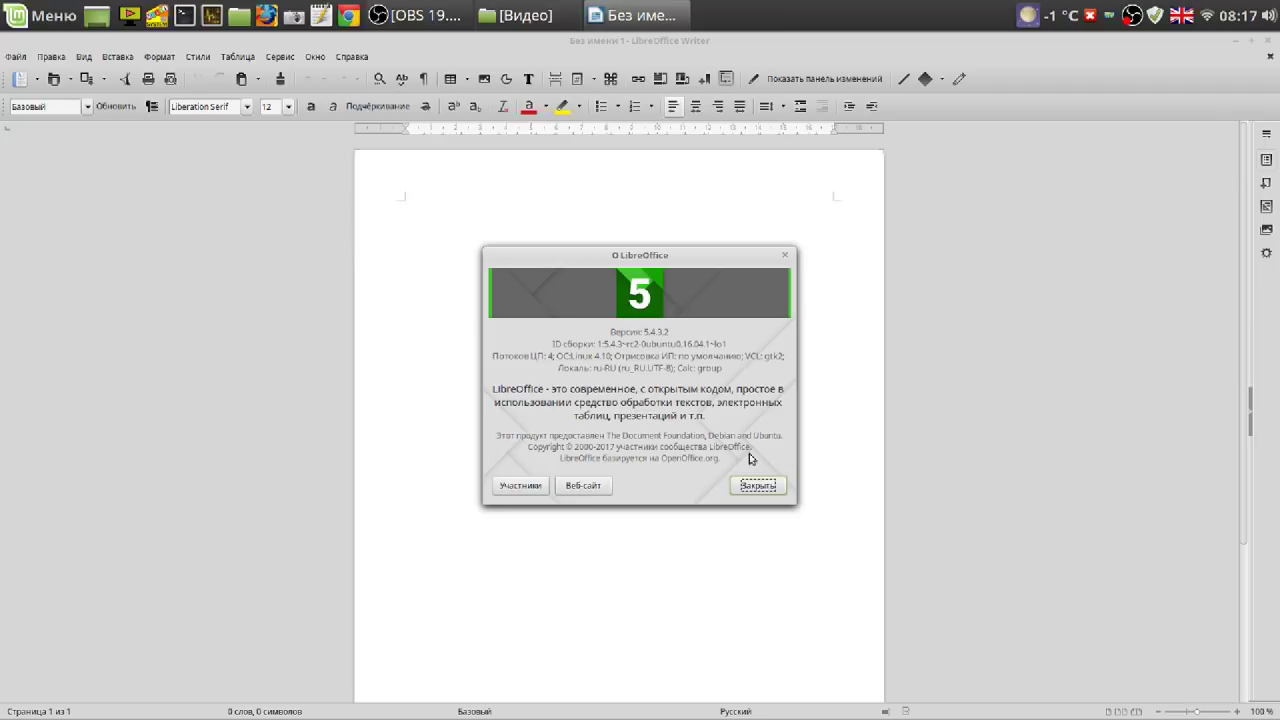
{"action": "left_click", "coordinate": [758, 487]}
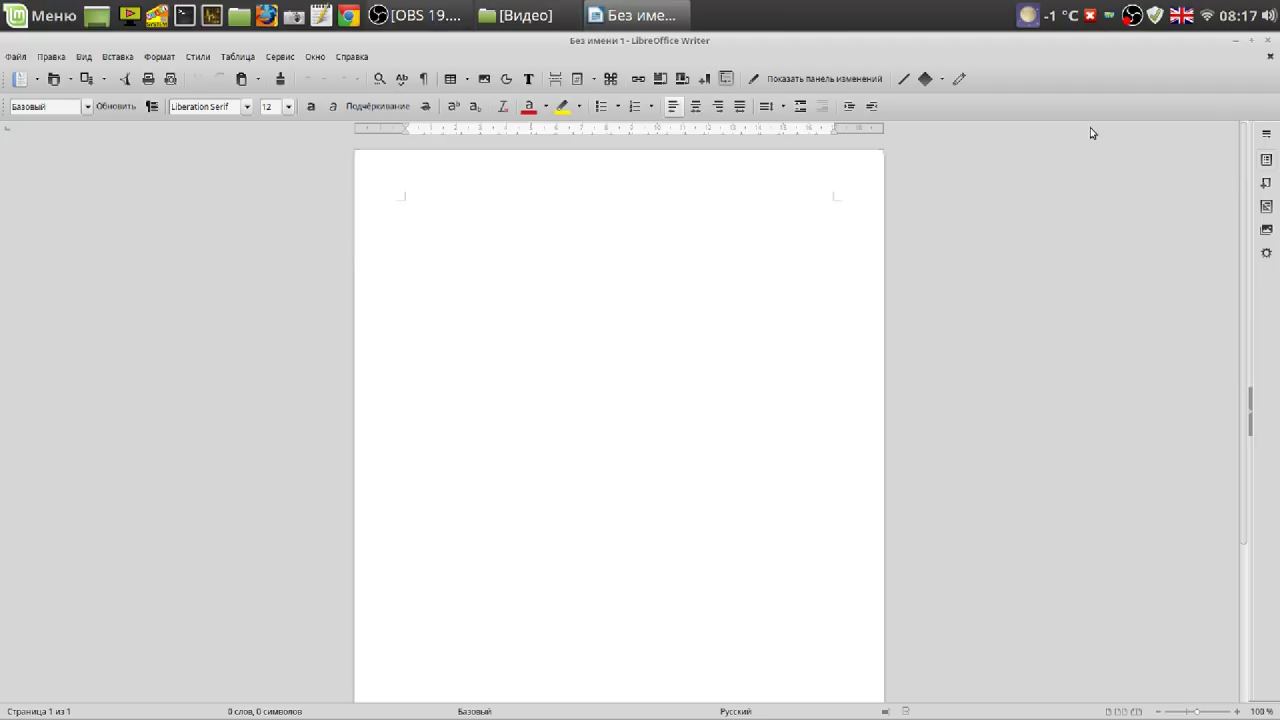
{"action": "left_click", "coordinate": [1270, 43]}
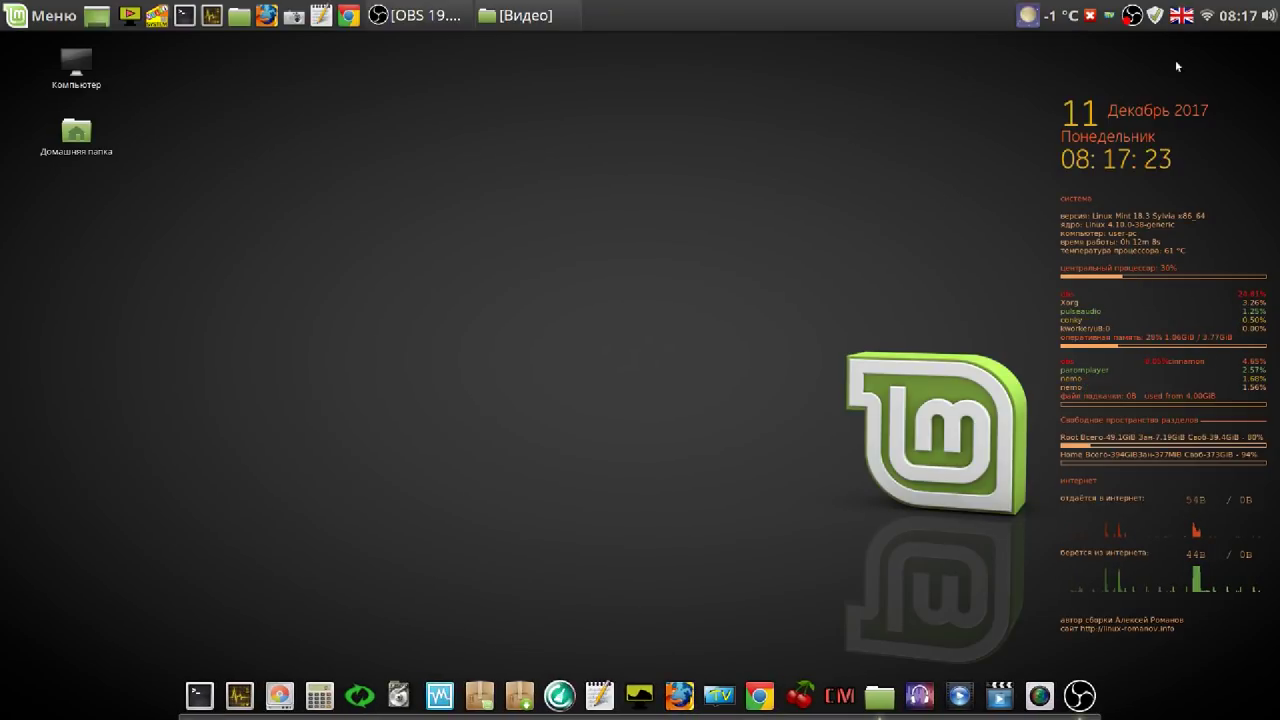
Examine the connected Wi-Fi network's details and security settings, cancel without changes, and close the network settings.
{"action": "left_click", "coordinate": [1210, 17]}
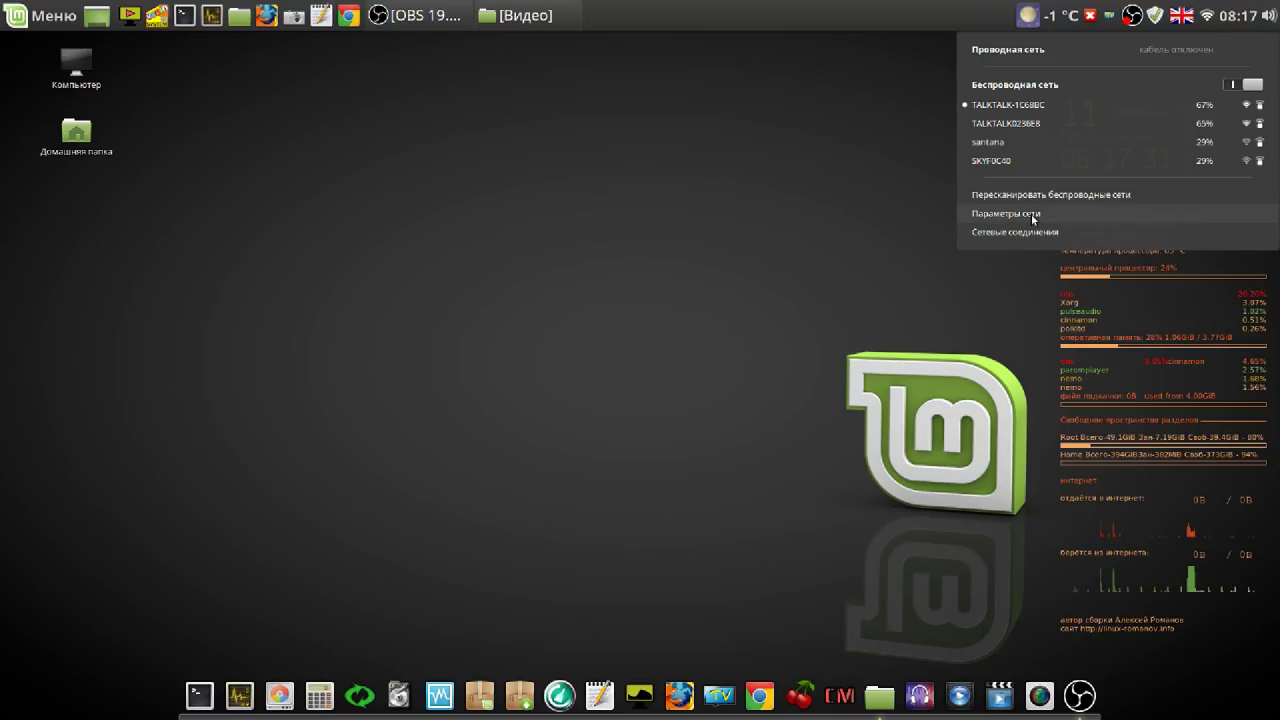
{"action": "left_click", "coordinate": [1031, 215]}
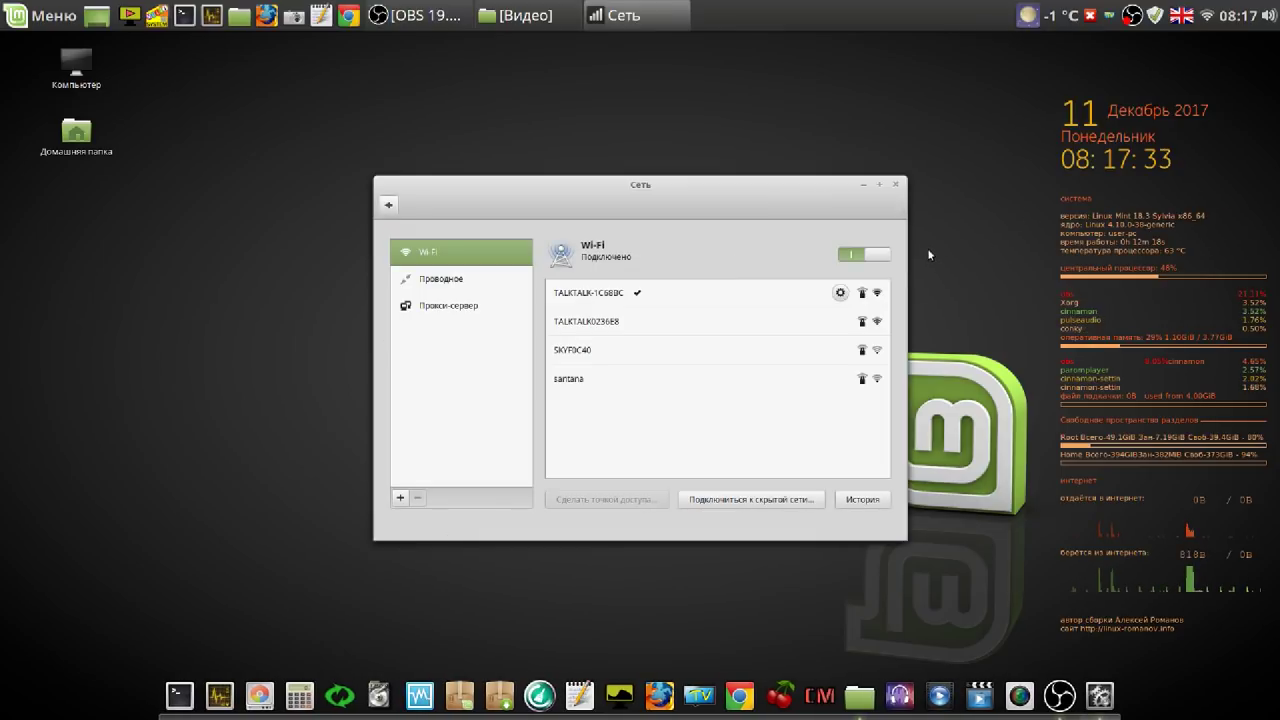
{"action": "left_click", "coordinate": [840, 293]}
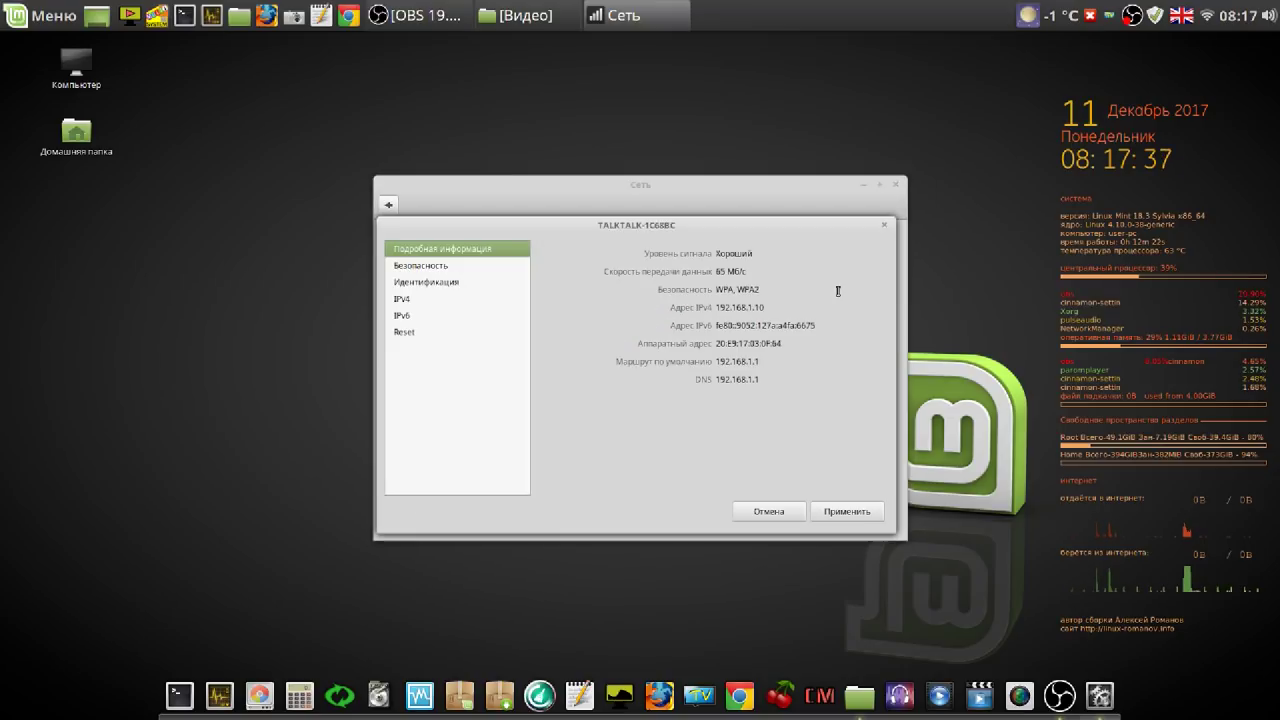
{"action": "left_click", "coordinate": [418, 267]}
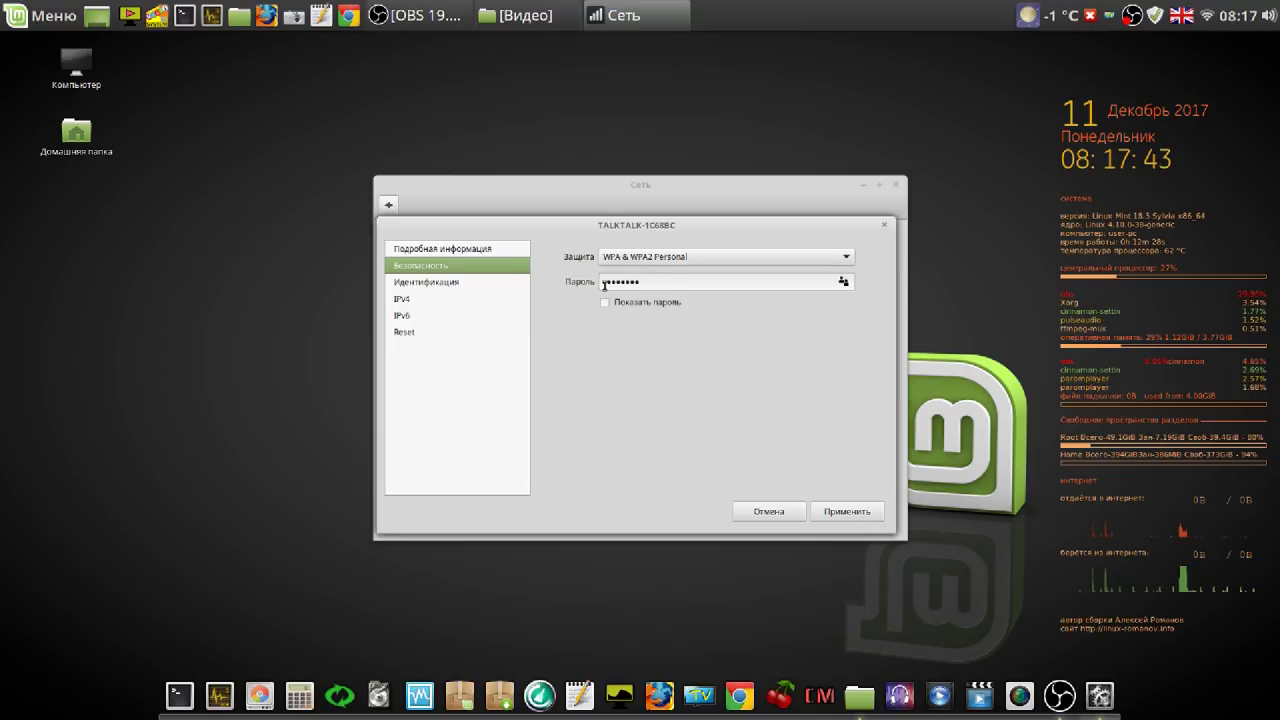
{"action": "left_click", "coordinate": [769, 511]}
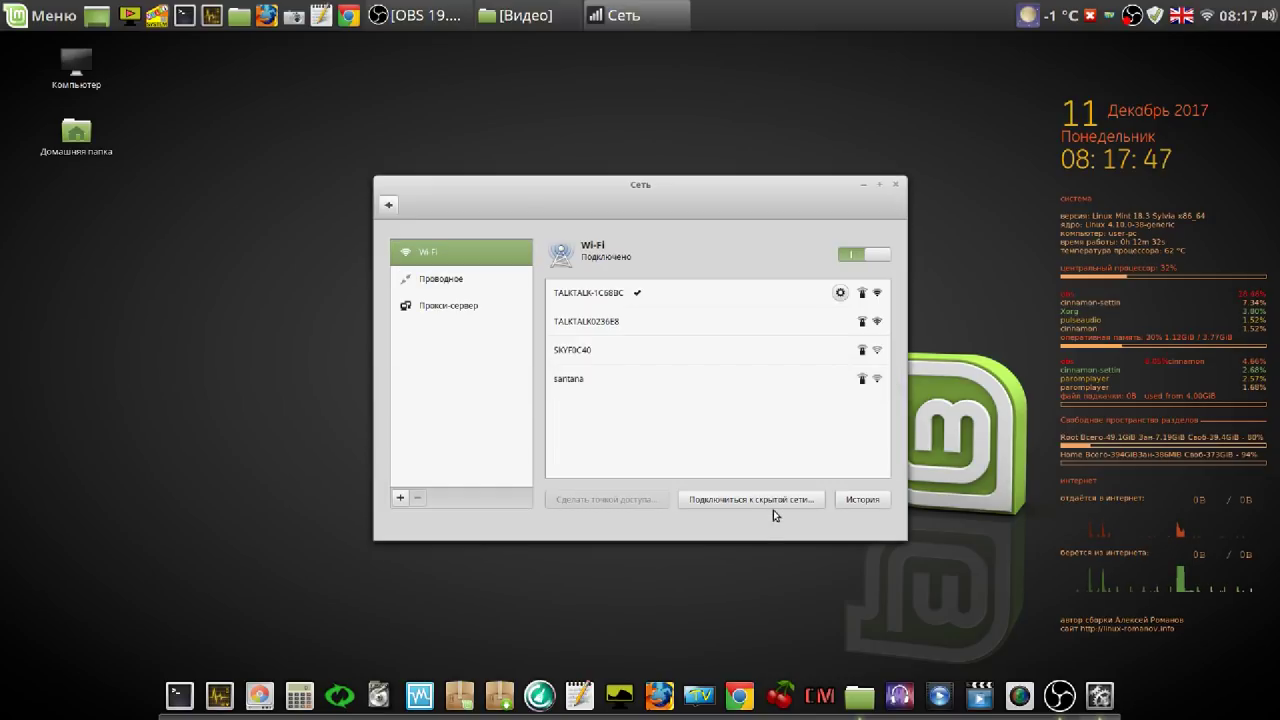
{"action": "left_click", "coordinate": [897, 187]}
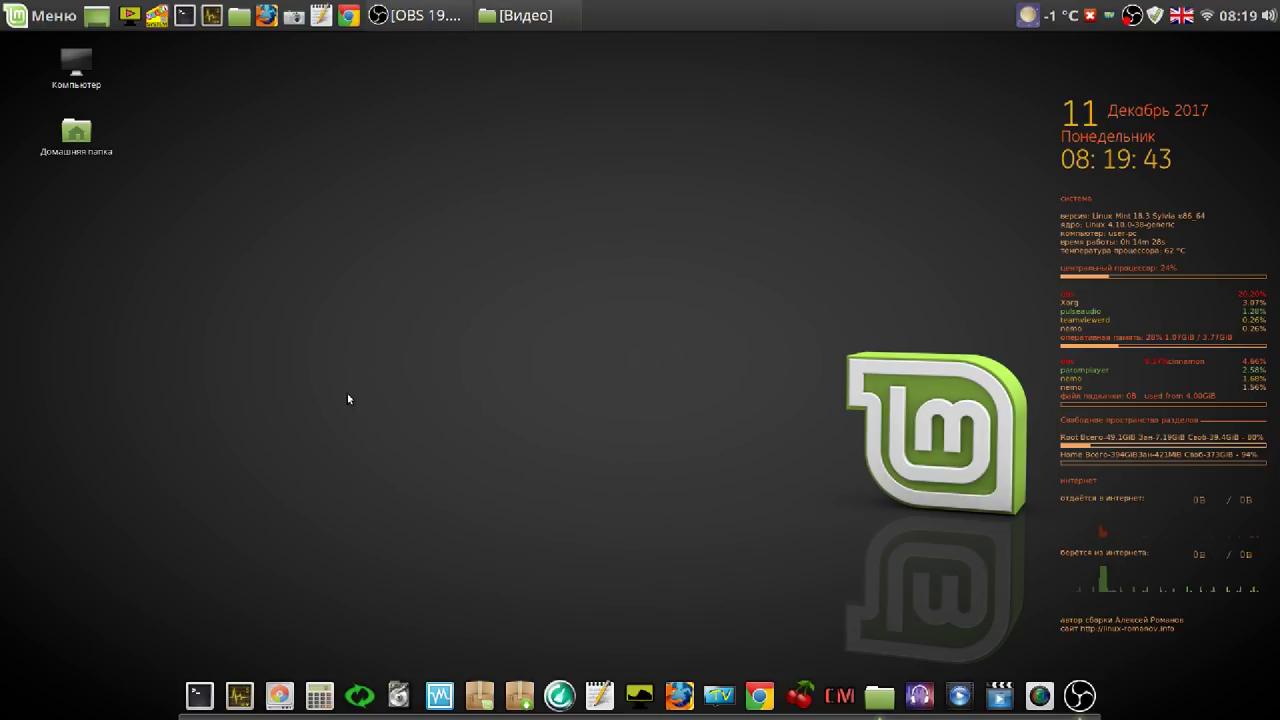
Open Users and Groups from the system settings, authenticating with the account password.
{"action": "left_click", "coordinate": [45, 18]}
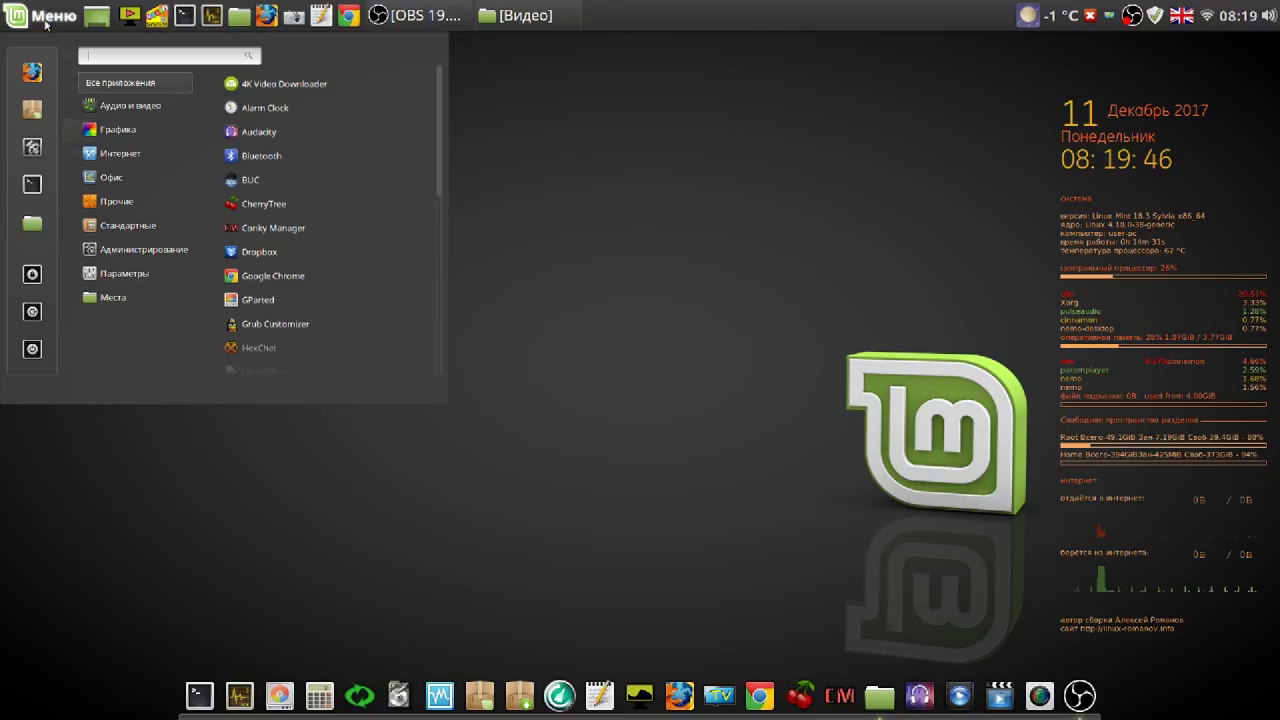
{"action": "left_click", "coordinate": [40, 152]}
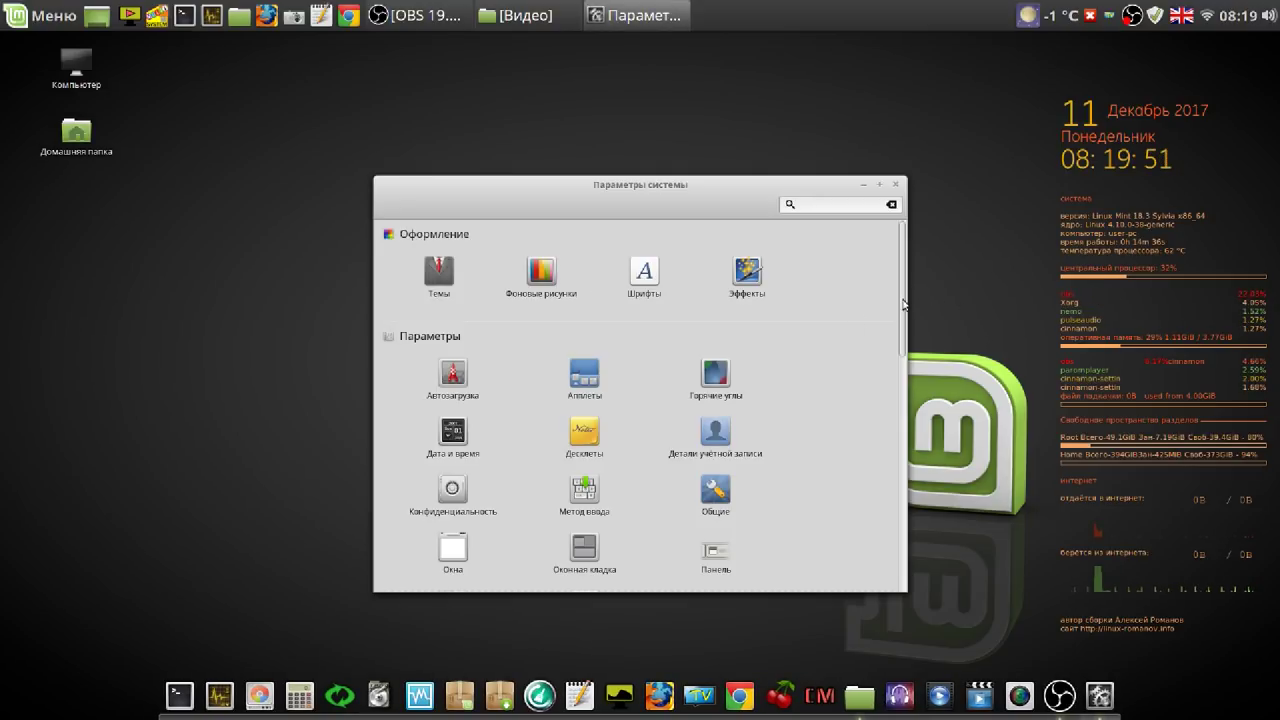
{"action": "scroll", "coordinate": [898, 345], "scroll_direction": "down", "scroll_amount": 1}
{"action": "left_click_drag", "start_coordinate": [898, 345], "coordinate": [890, 572]}
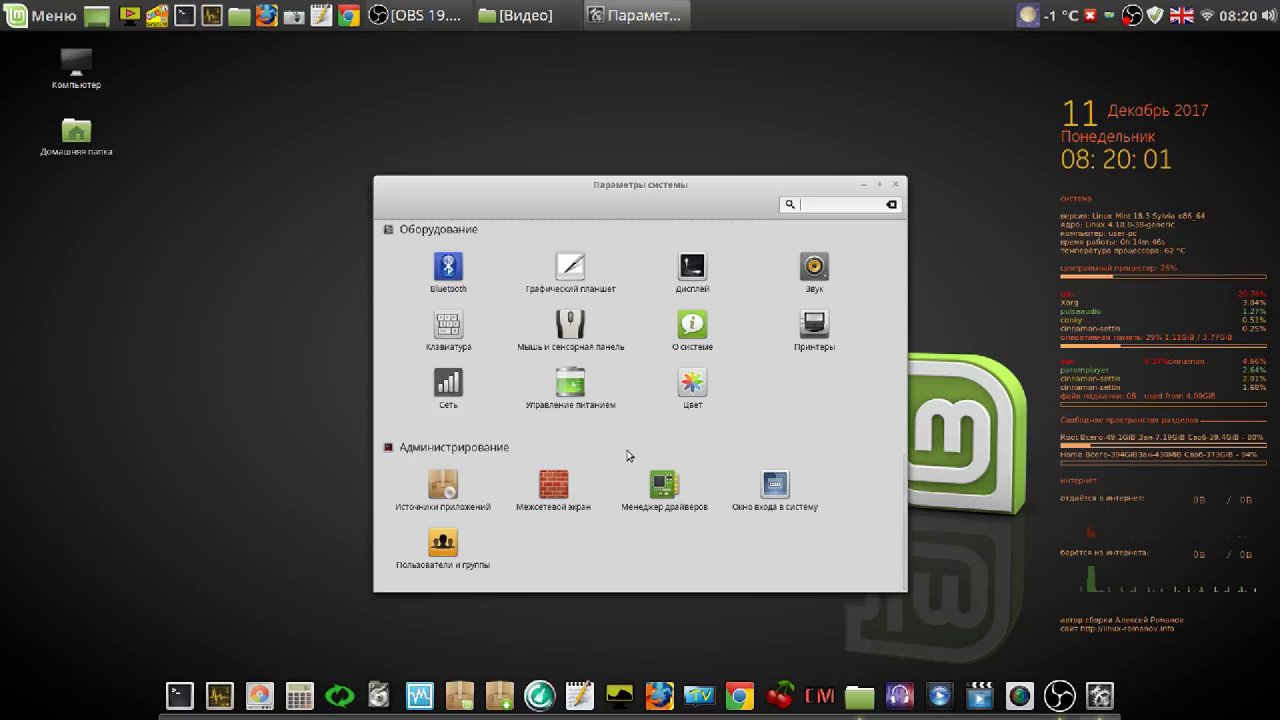
{"action": "left_click", "coordinate": [445, 546]}
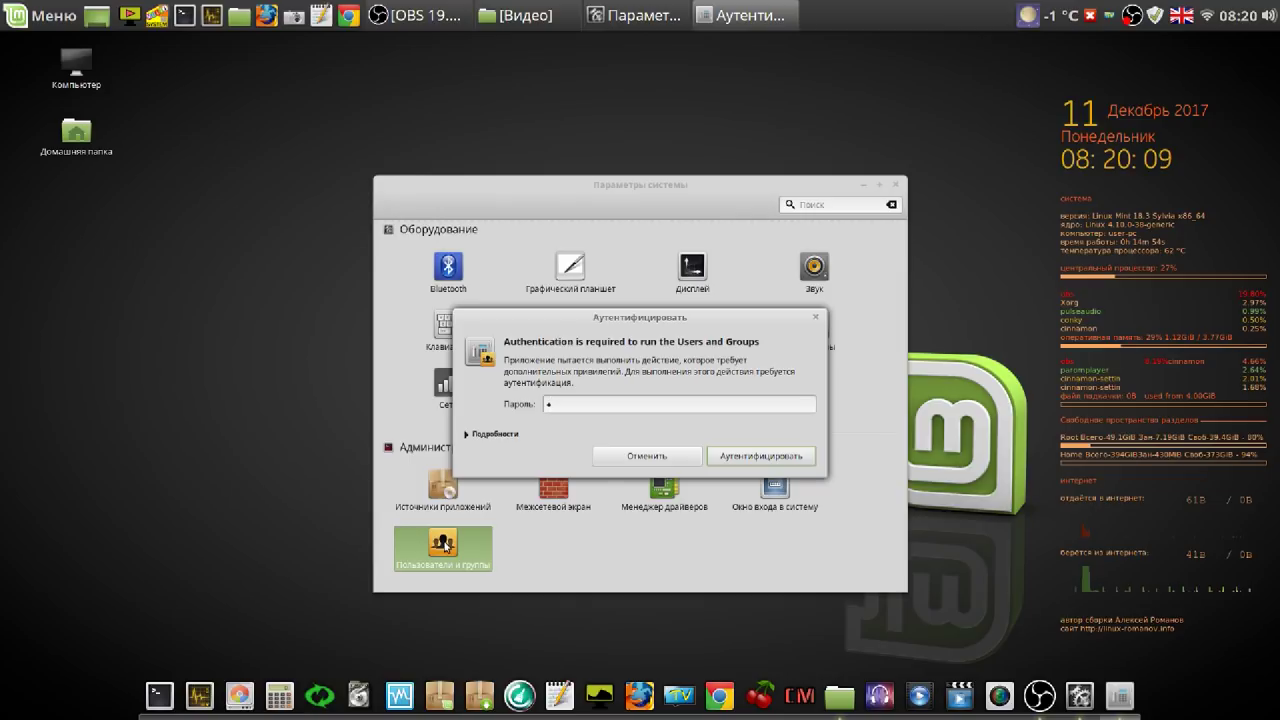
{"action": "key", "text": "Return"}
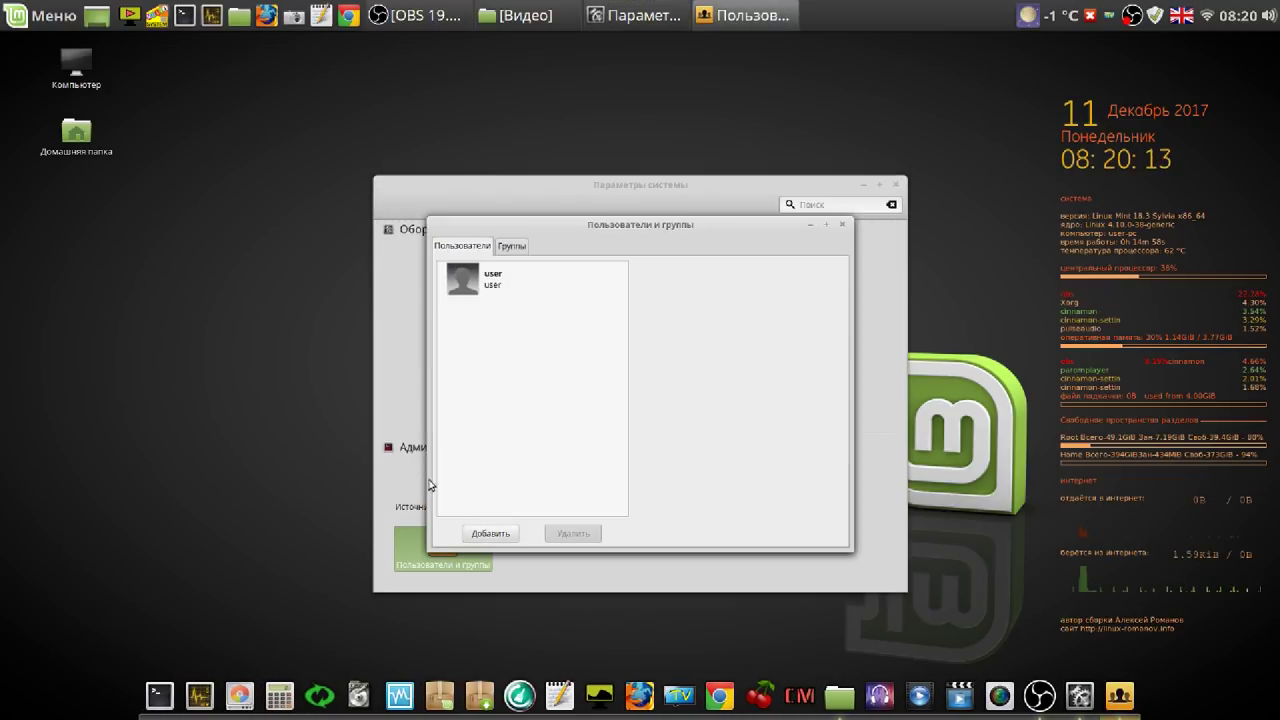
View the administrator account's details and its password change form, cancel the form, and close Users and Groups.
{"action": "left_click", "coordinate": [497, 282]}
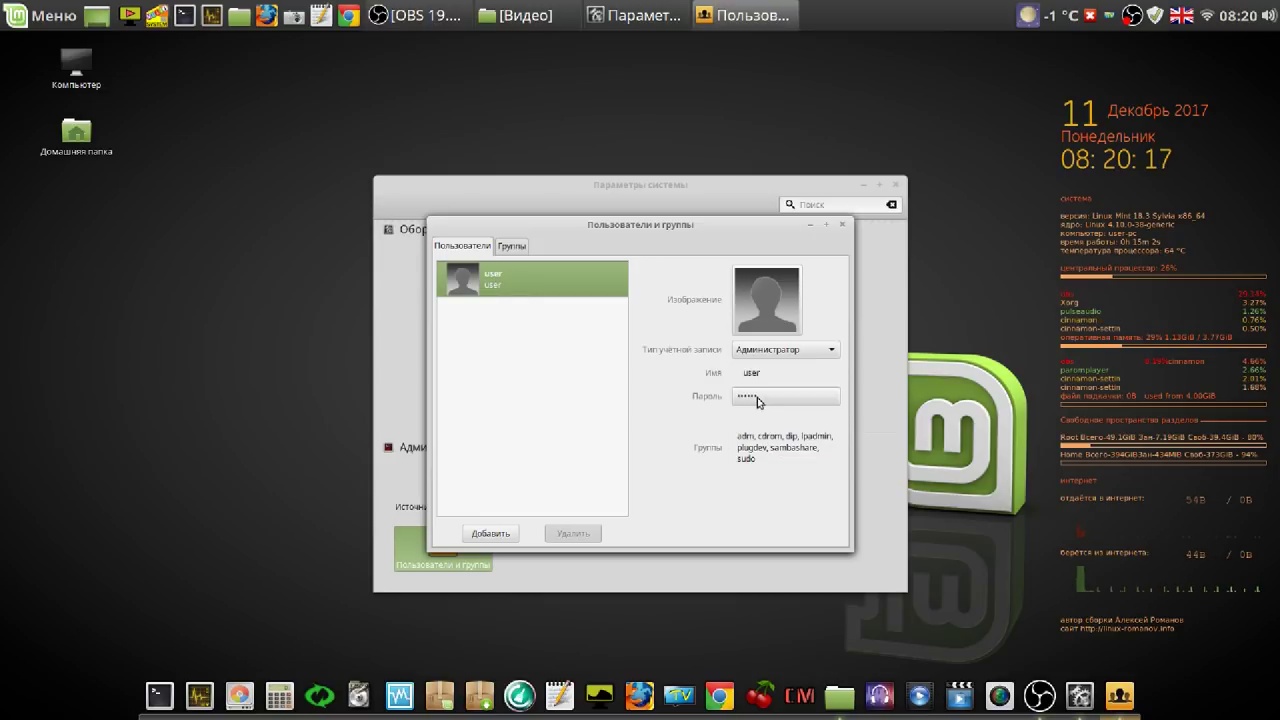
{"action": "left_click", "coordinate": [758, 400]}
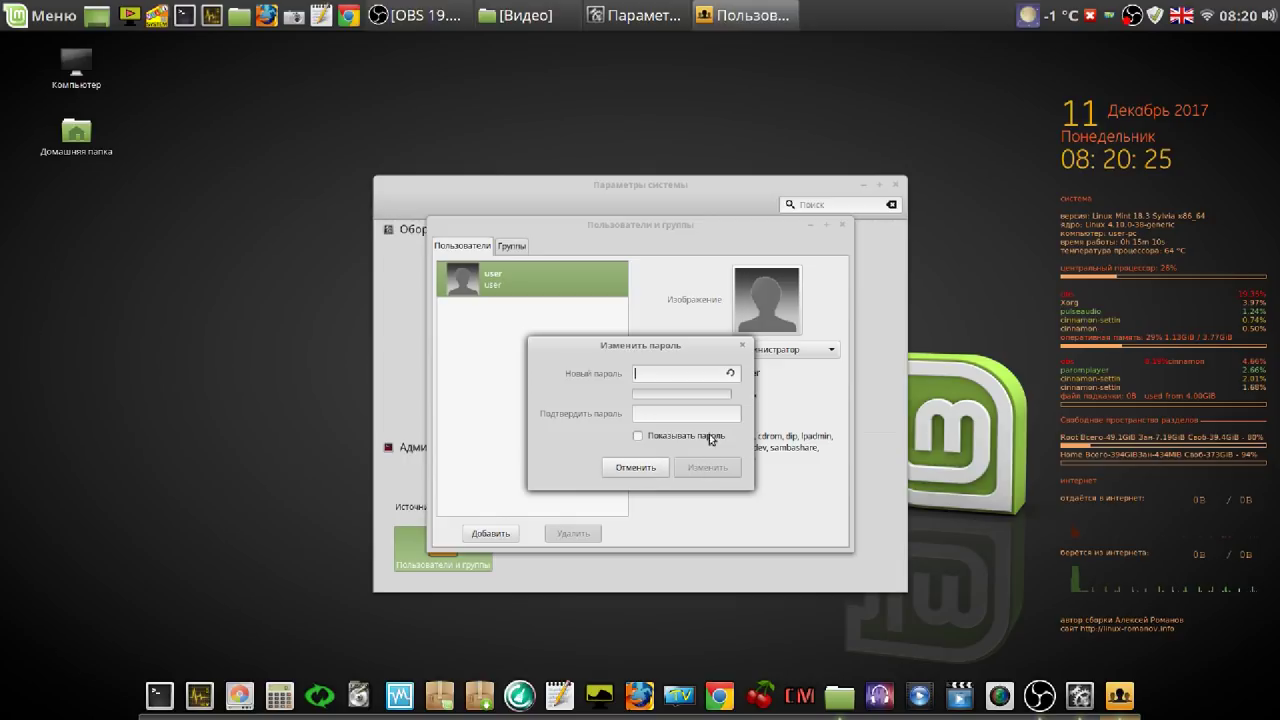
{"action": "left_click", "coordinate": [652, 466]}
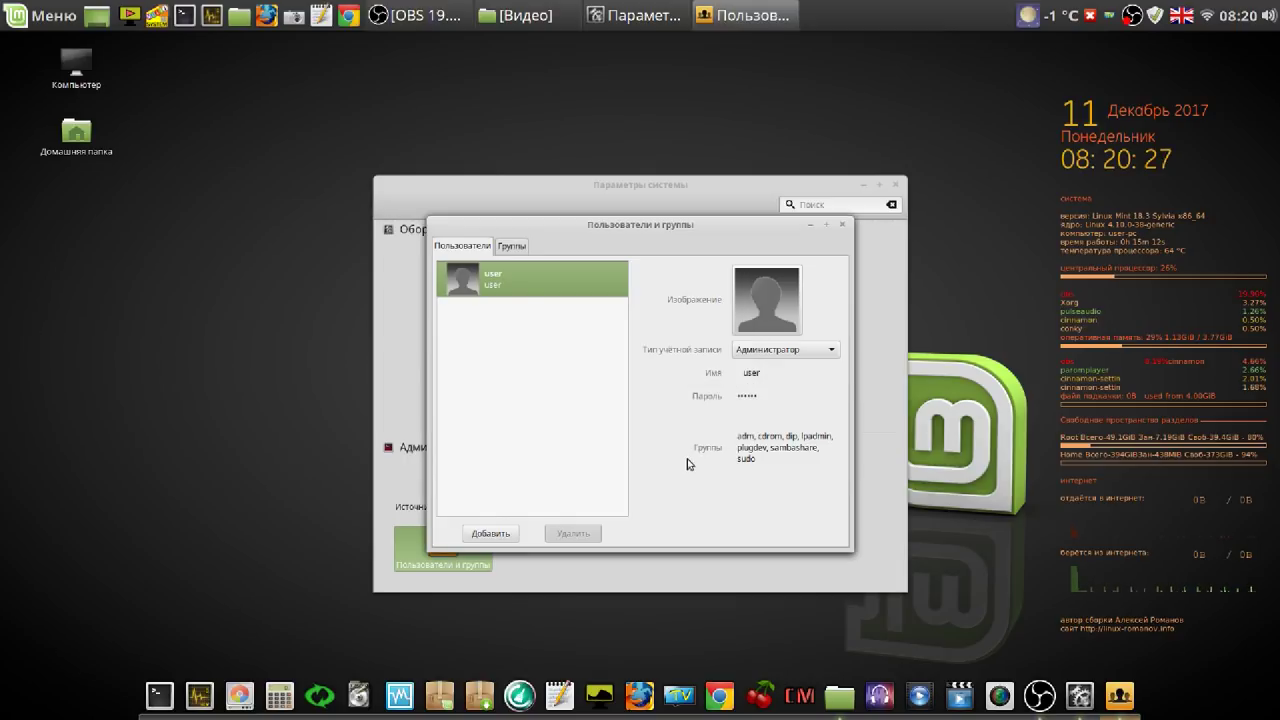
{"action": "left_click", "coordinate": [842, 227]}
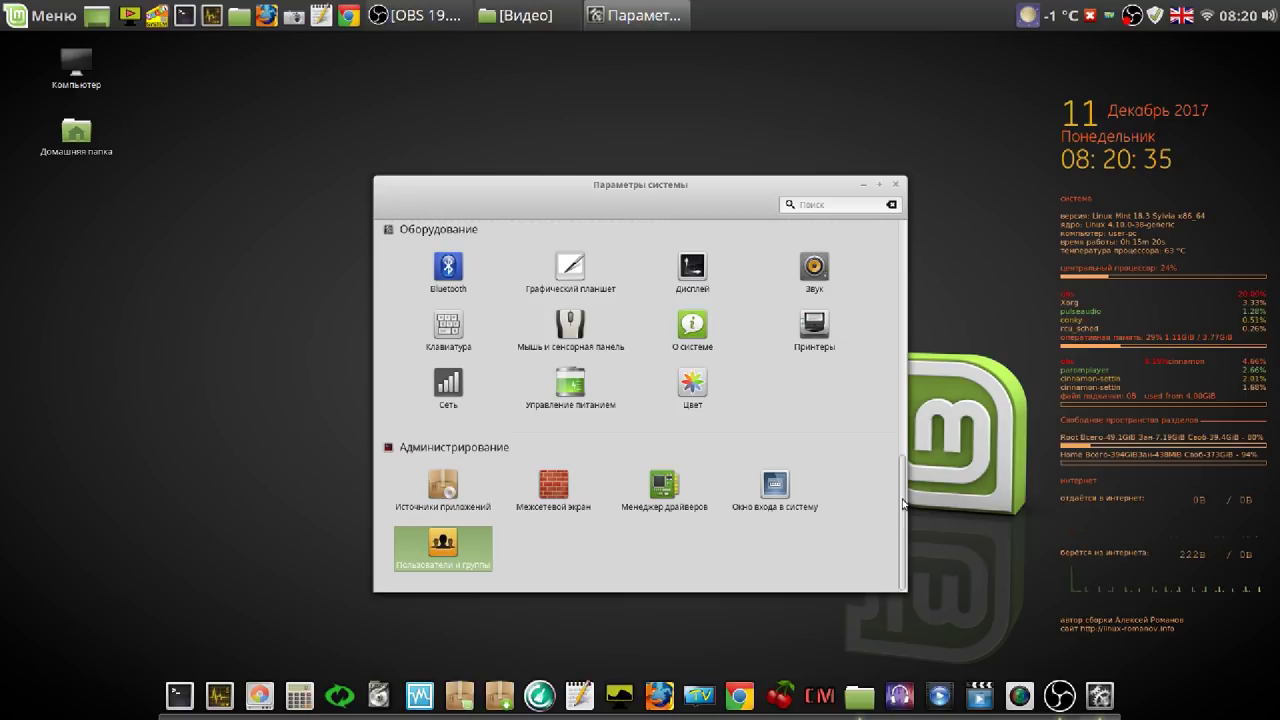
Look over the appearance and preferences categories in the system settings, and close the window.
{"action": "left_click_drag", "start_coordinate": [903, 503], "coordinate": [910, 255]}
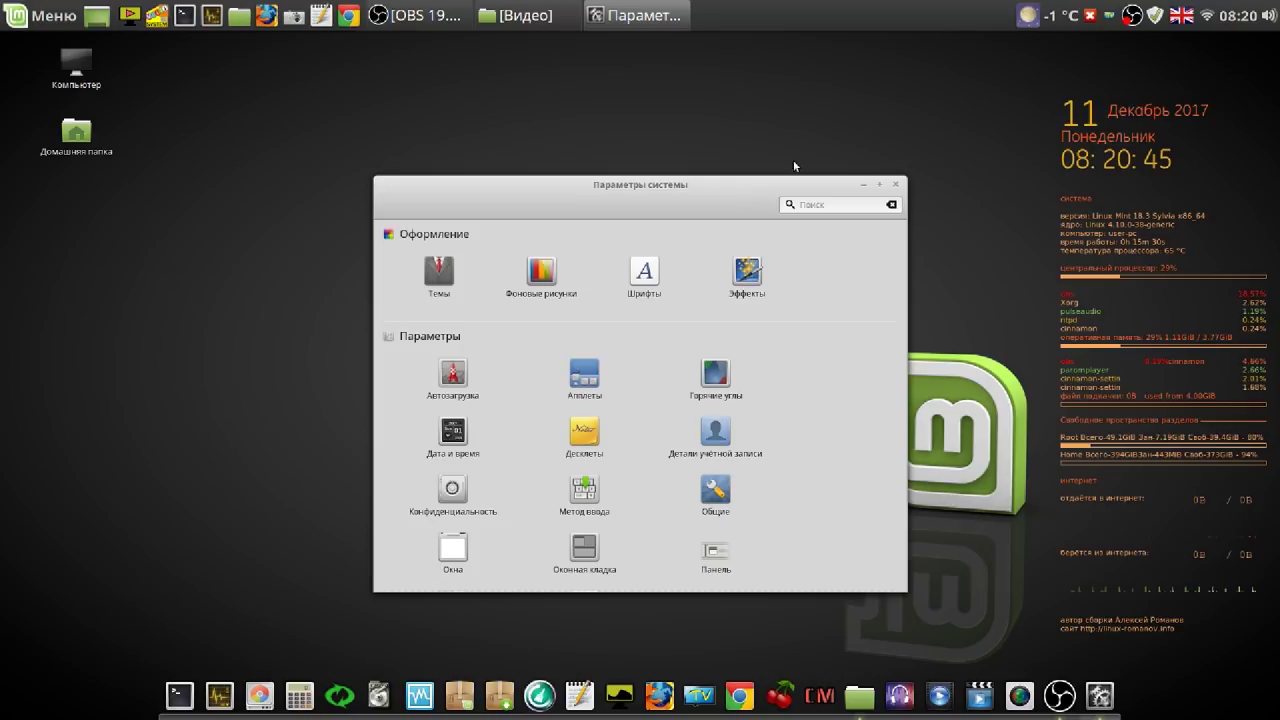
{"action": "left_click_drag", "start_coordinate": [727, 190], "coordinate": [835, 127]}
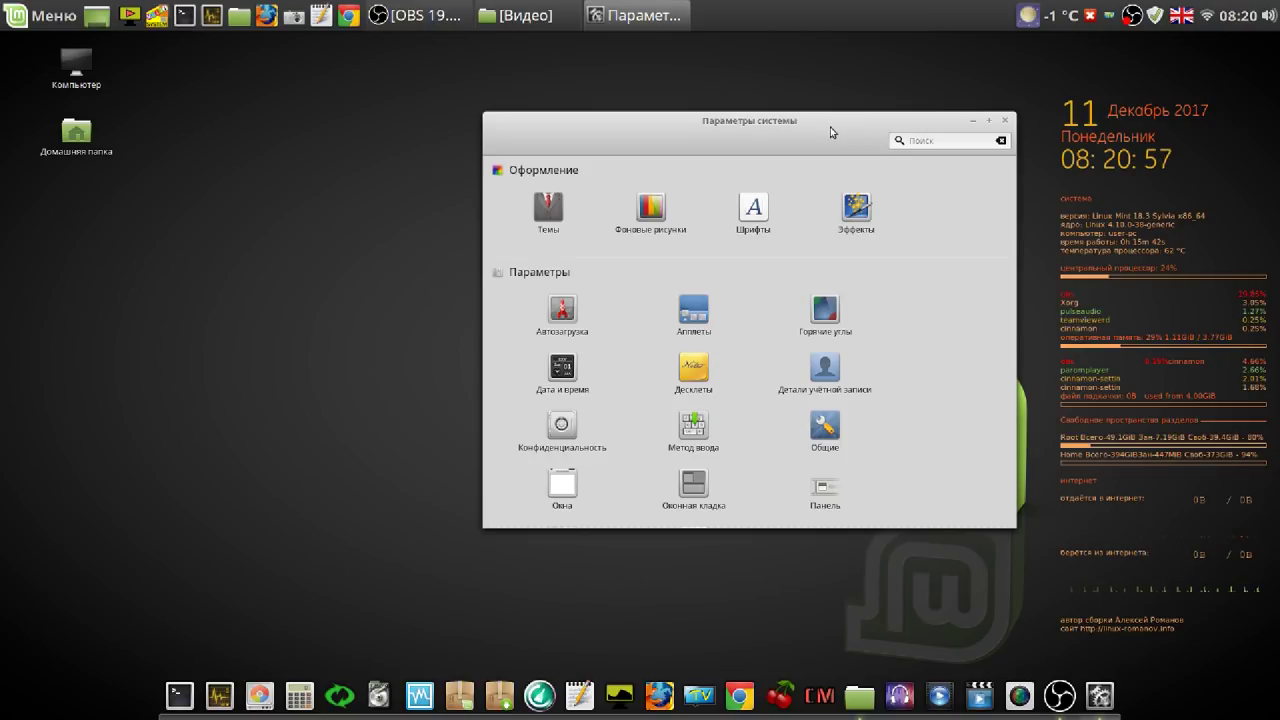
{"action": "left_click", "coordinate": [1008, 122]}
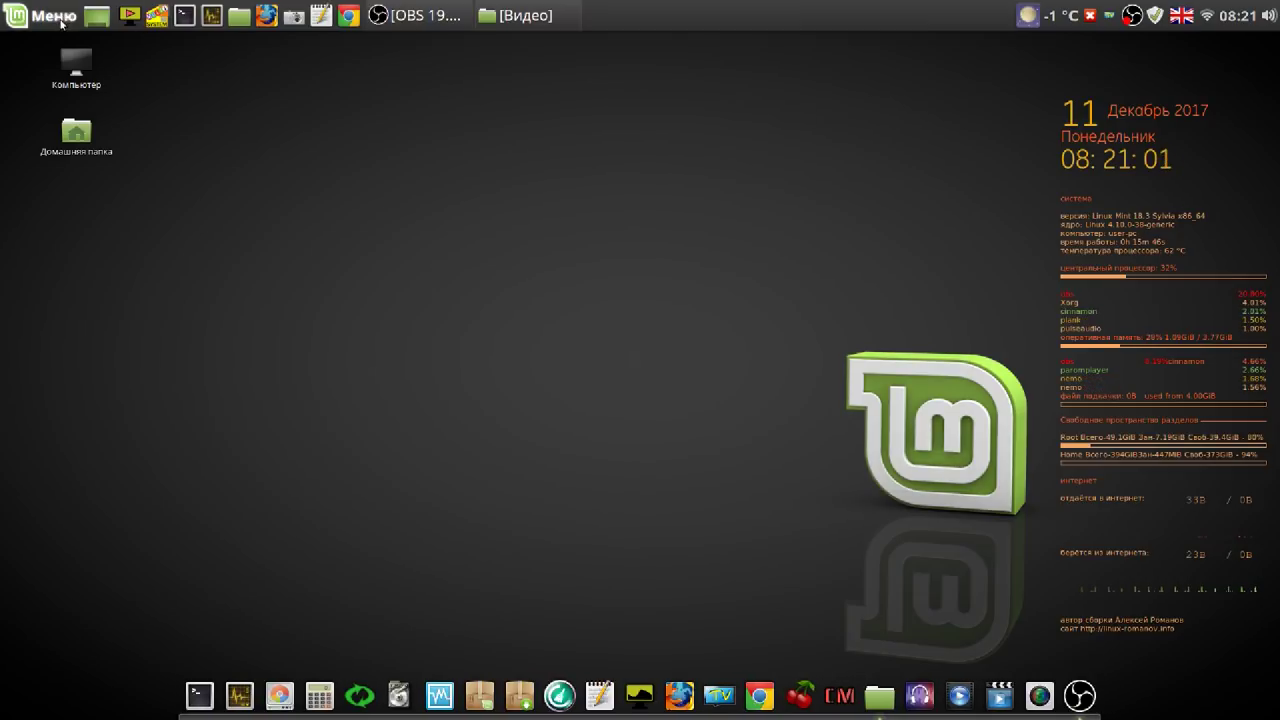
Uninstall the Thunderbird mail client from the Internet applications, entering the account password and confirming the removal.
{"action": "left_click", "coordinate": [62, 22]}
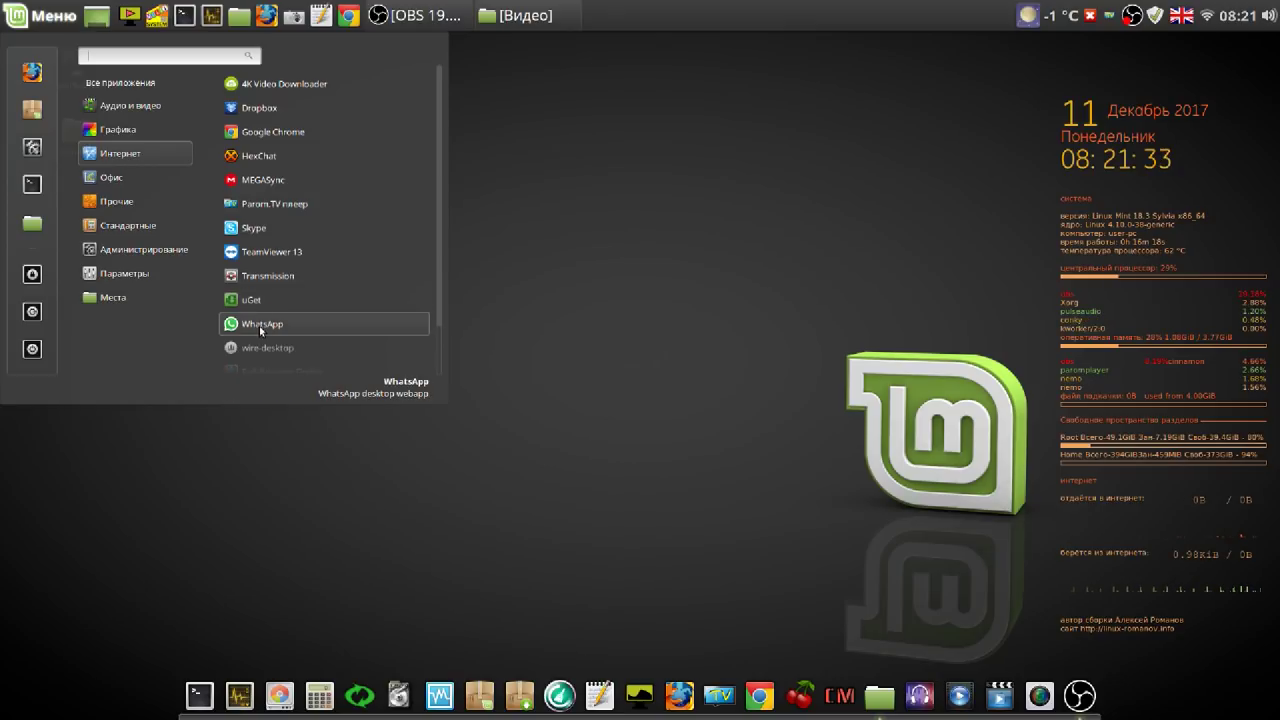
{"action": "scroll", "coordinate": [439, 285], "scroll_direction": "down", "scroll_amount": 3}
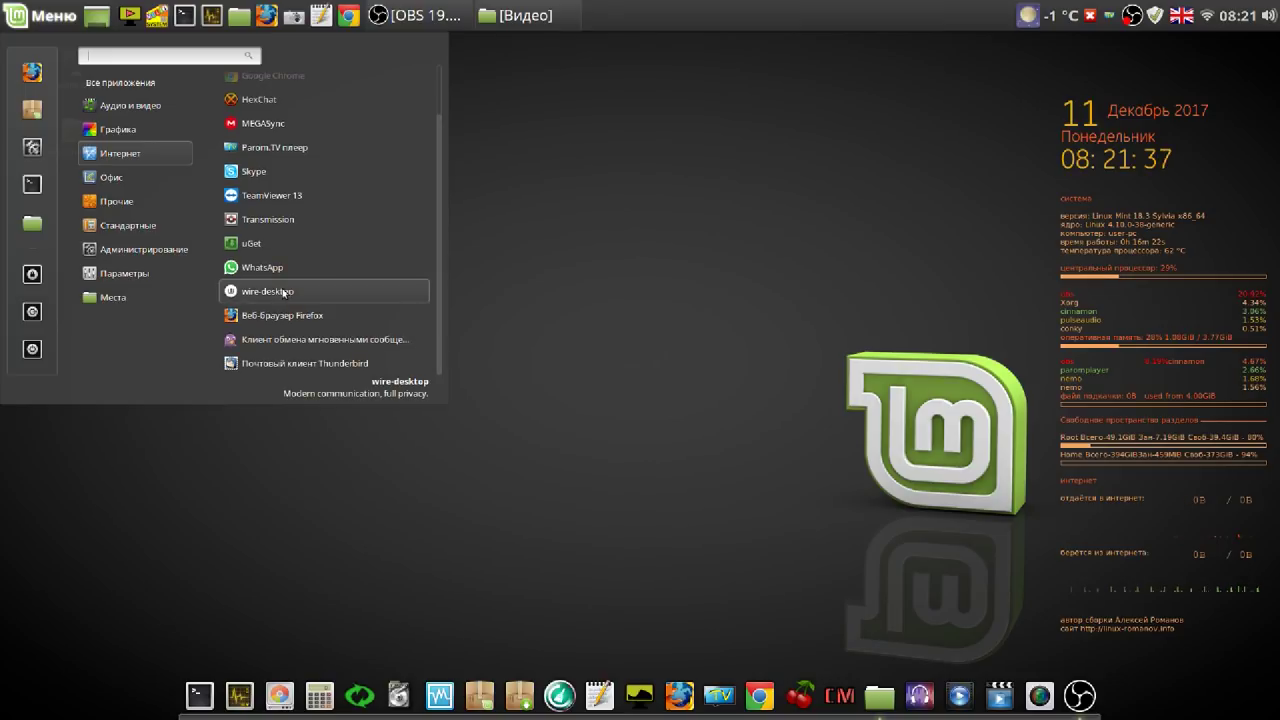
{"action": "right_click", "coordinate": [283, 364]}
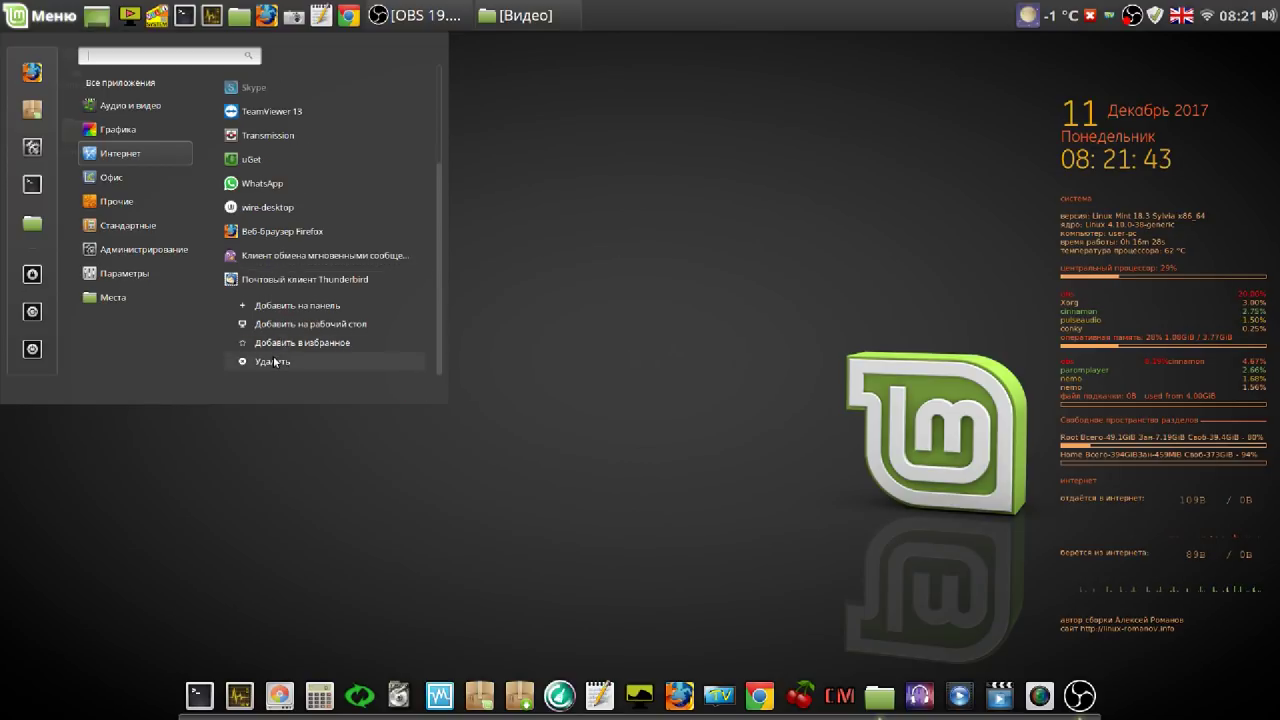
{"action": "left_click", "coordinate": [274, 361]}
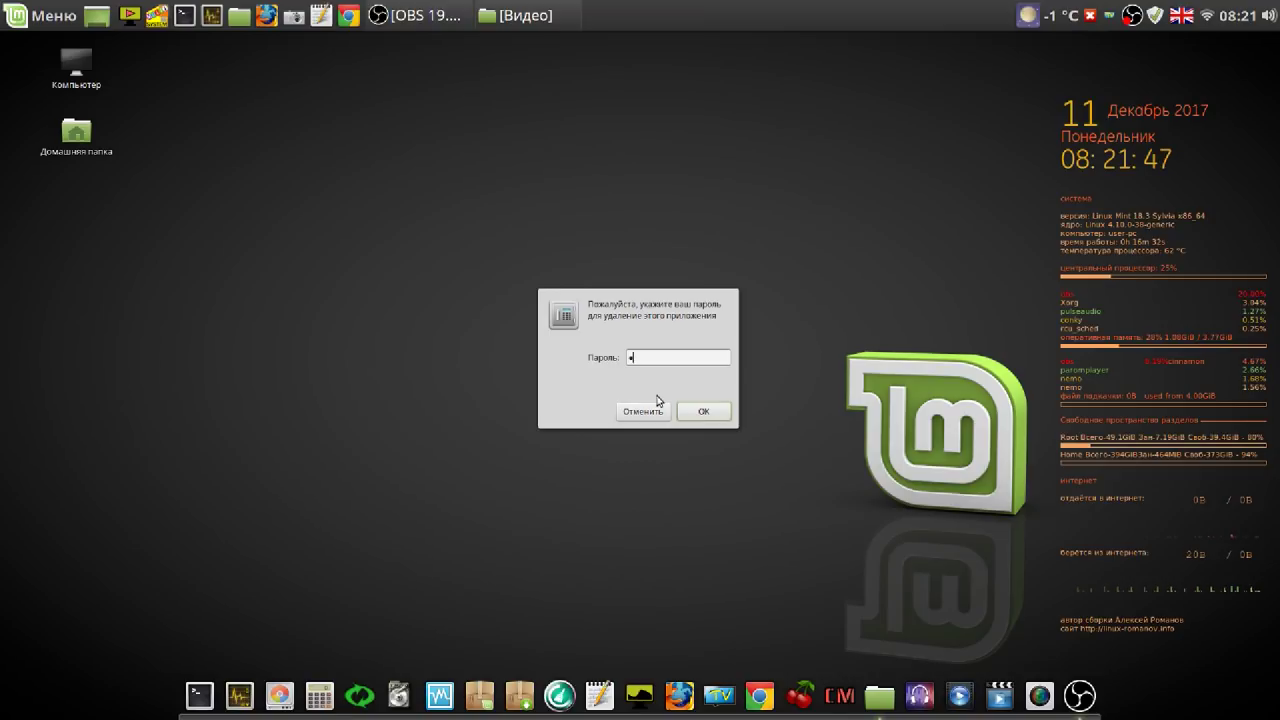
{"action": "left_click", "coordinate": [704, 412]}
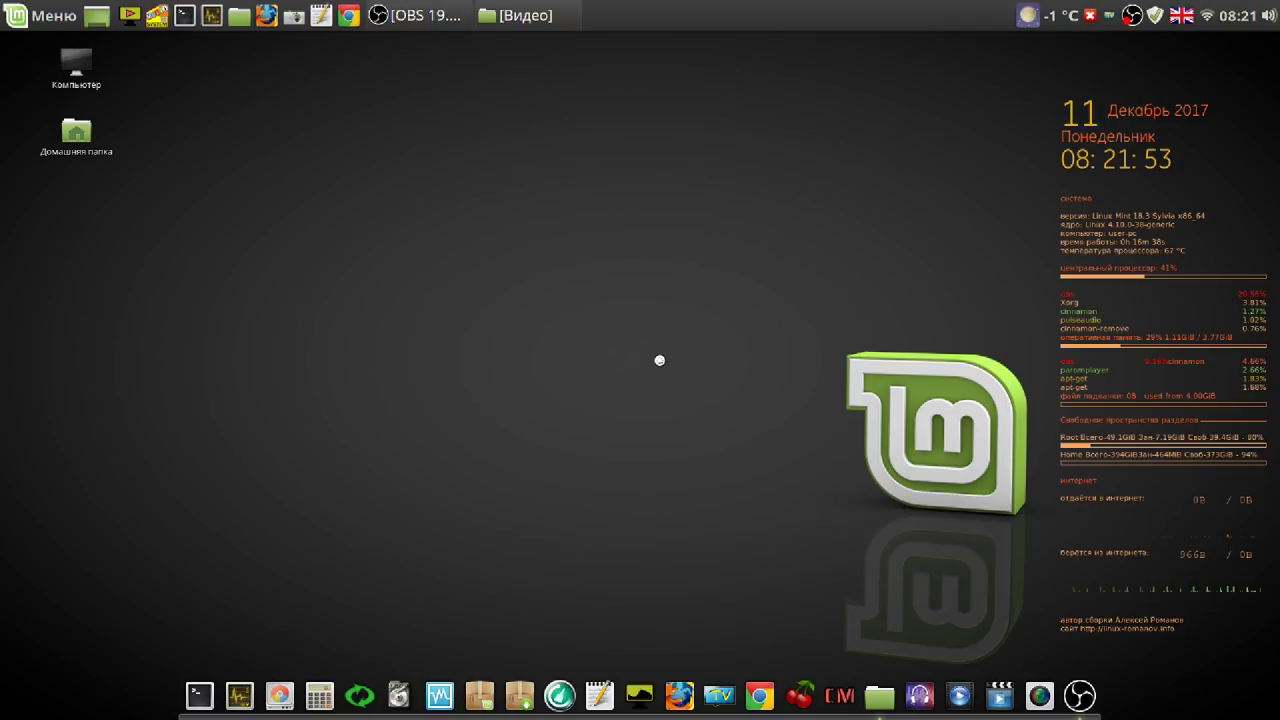
{"action": "left_click", "coordinate": [697, 437]}
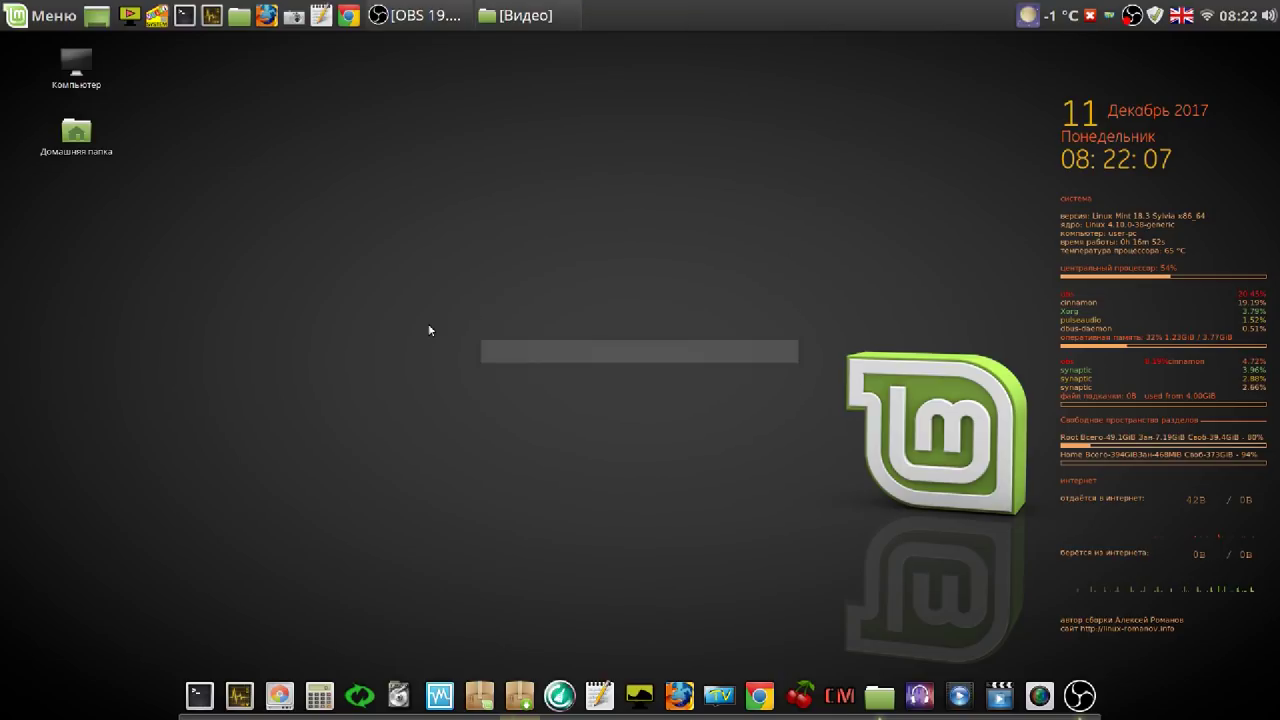
Clean the leftover package configs in the System category with Ubuntu Cleaner, authenticating with the account password, and close it.
{"action": "left_click", "coordinate": [558, 694]}
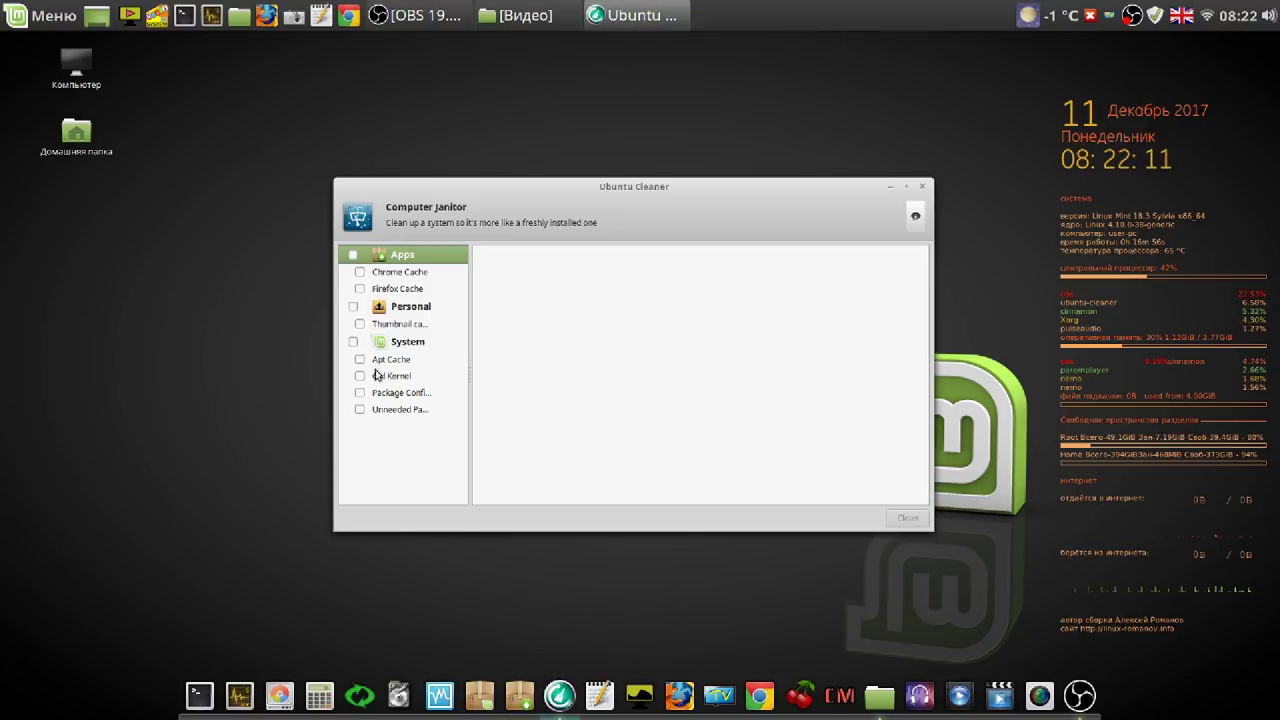
{"action": "left_click", "coordinate": [353, 341]}
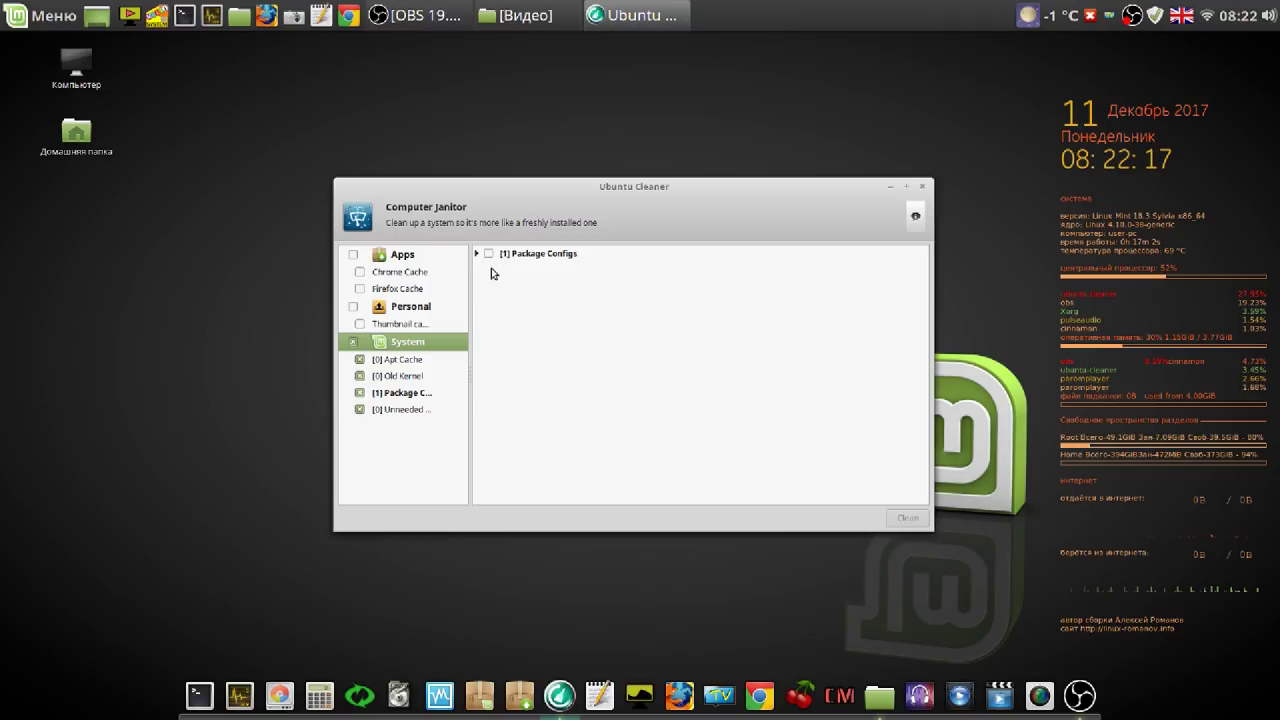
{"action": "left_click", "coordinate": [489, 255]}
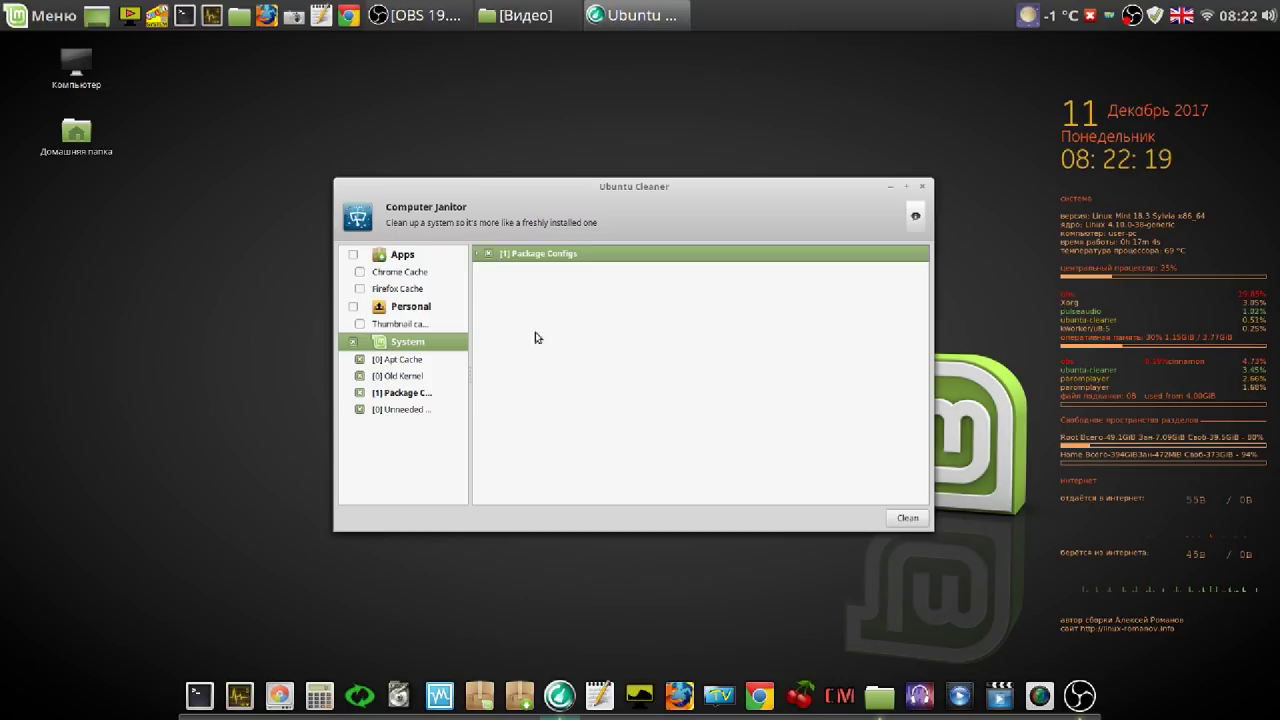
{"action": "left_click", "coordinate": [906, 518]}
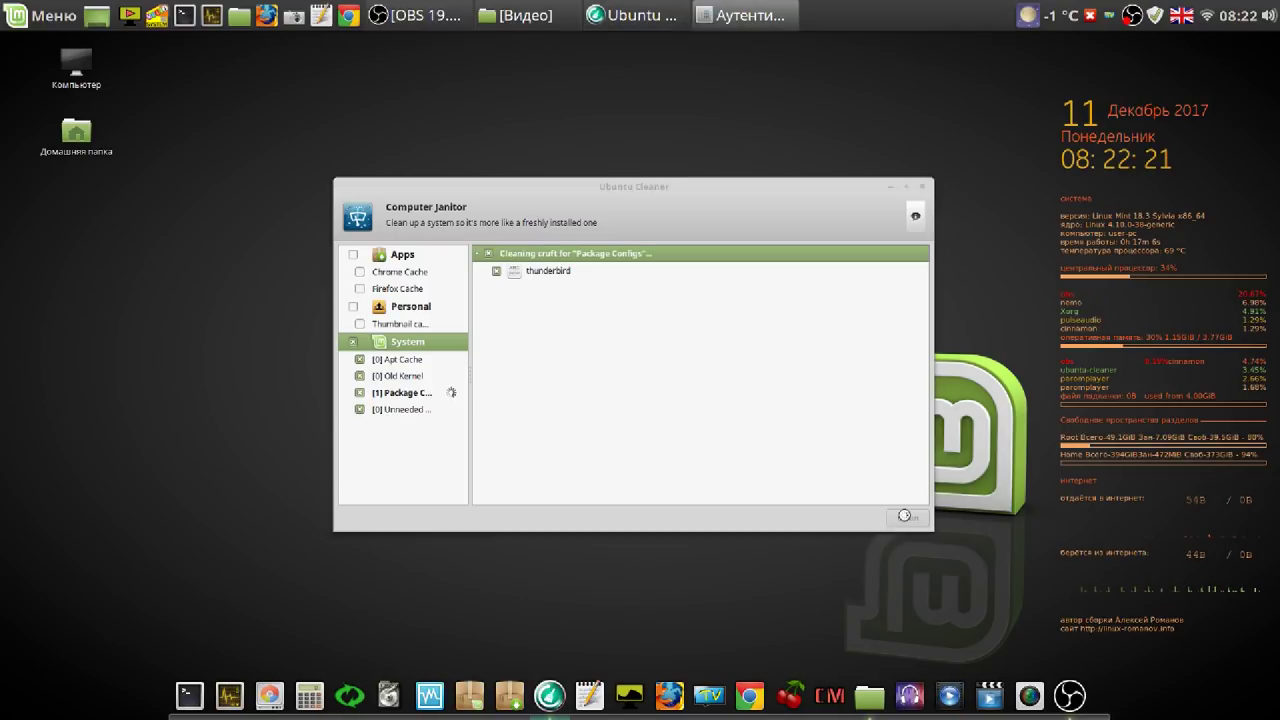
{"action": "type", "text": "*"}
{"action": "key", "text": "Return"}
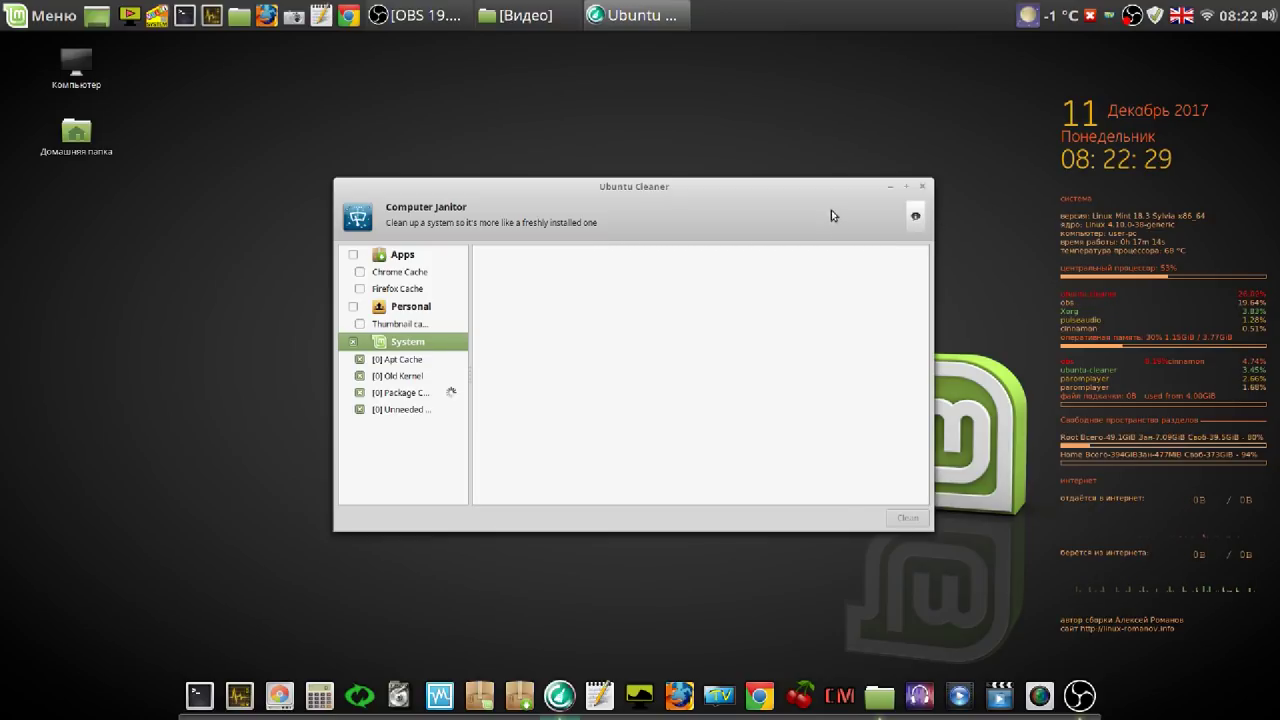
{"action": "left_click", "coordinate": [922, 186]}
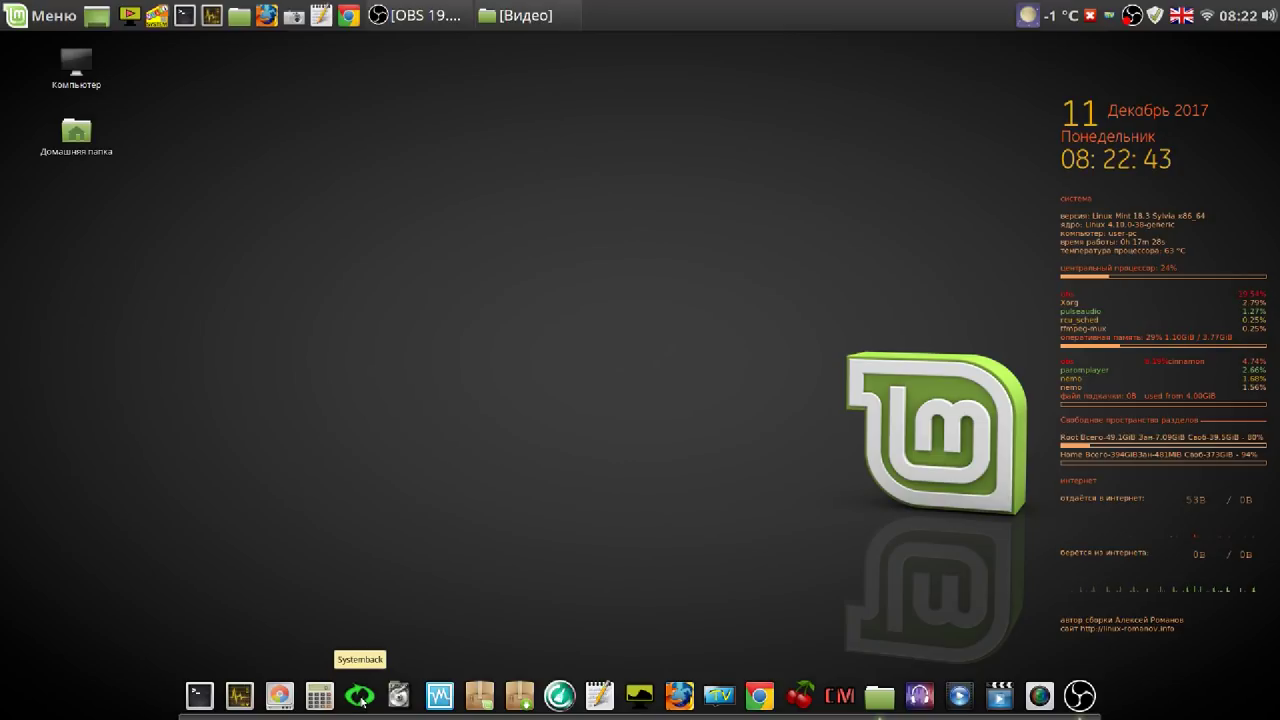
Open the CherryTree notes, examine the Systemback installation commands, highlight the numbered instructions, and close the notes.
{"action": "left_click", "coordinate": [803, 695]}
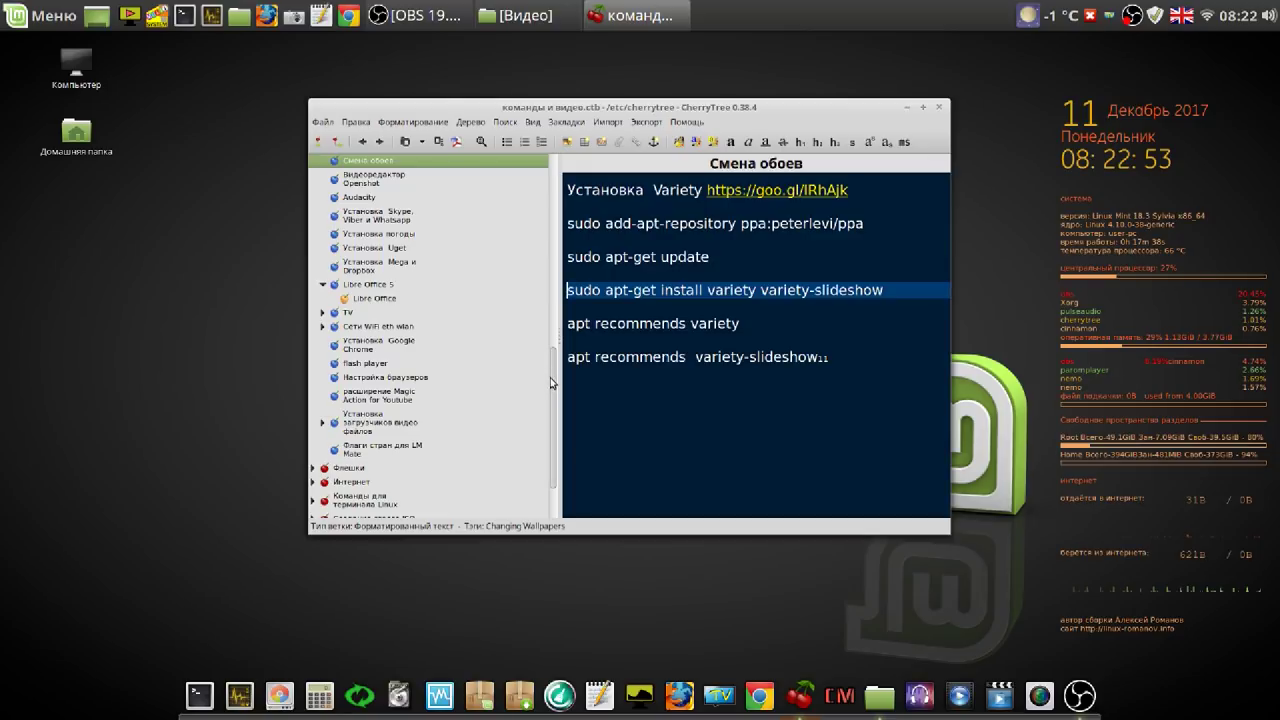
{"action": "left_click", "coordinate": [554, 292]}
{"action": "left_click_drag", "start_coordinate": [567, 286], "coordinate": [575, 187]}
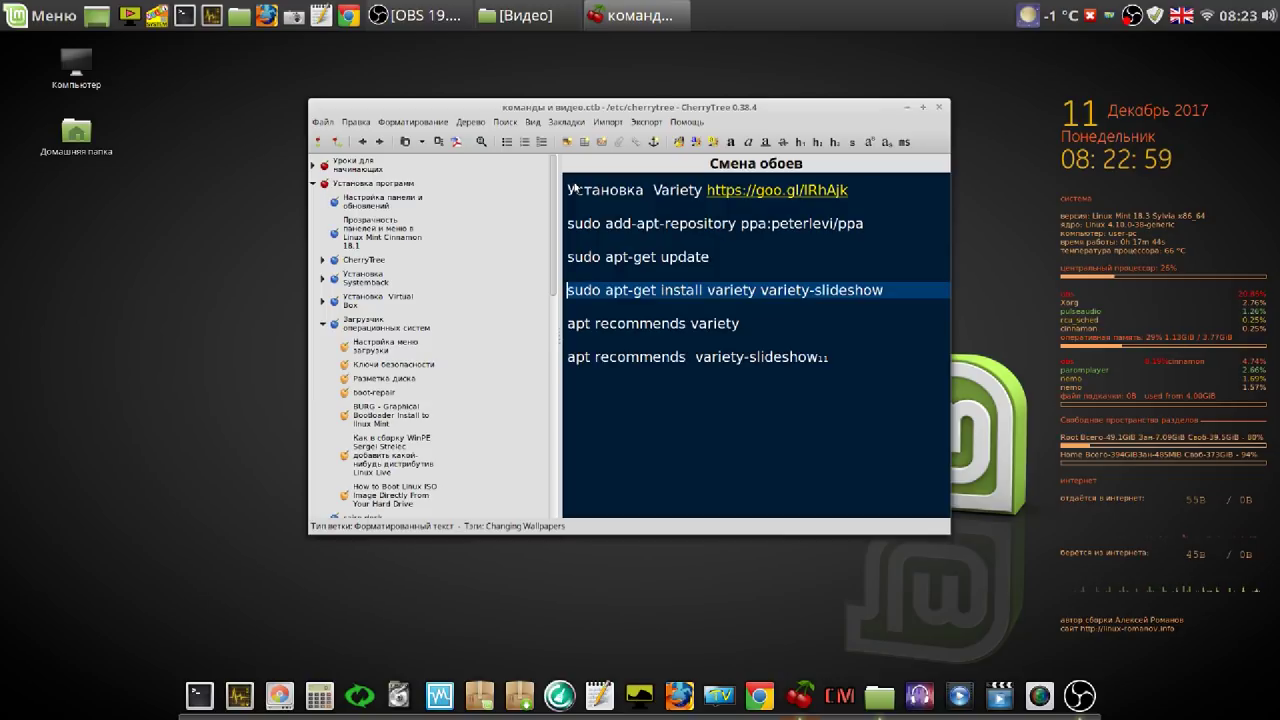
{"action": "left_click", "coordinate": [375, 283]}
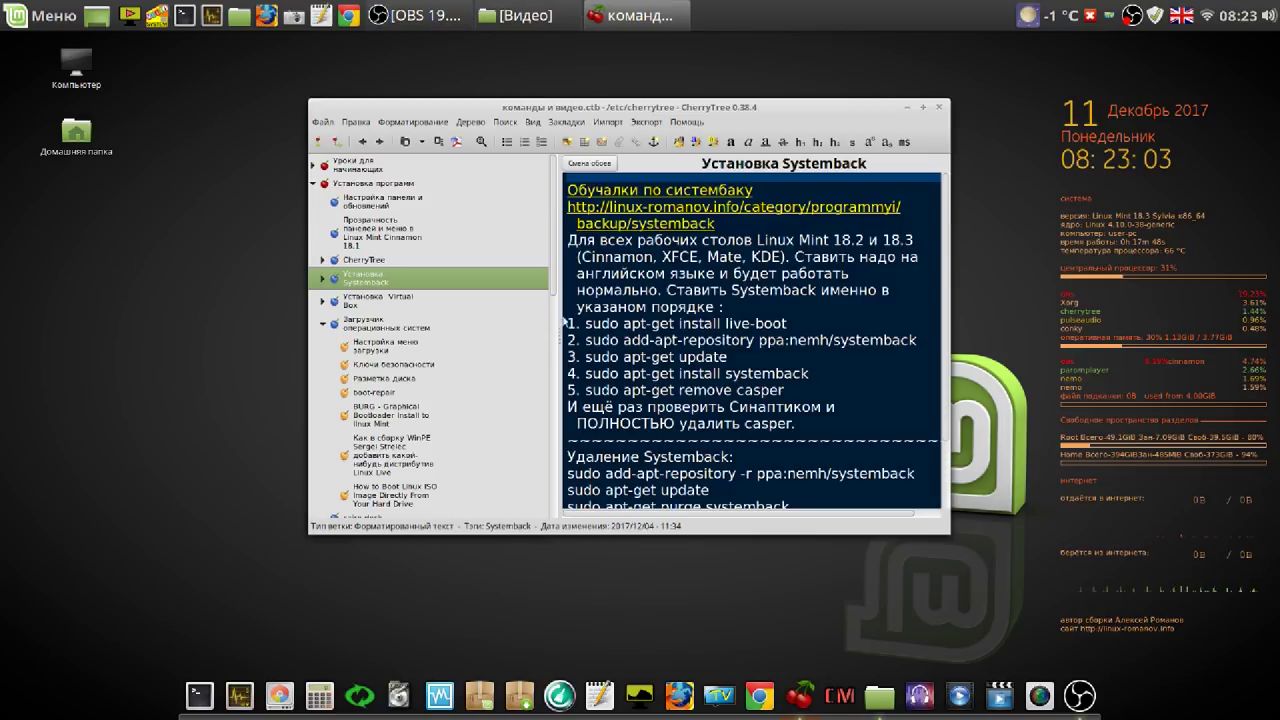
{"action": "left_click_drag", "start_coordinate": [566, 323], "coordinate": [829, 417]}
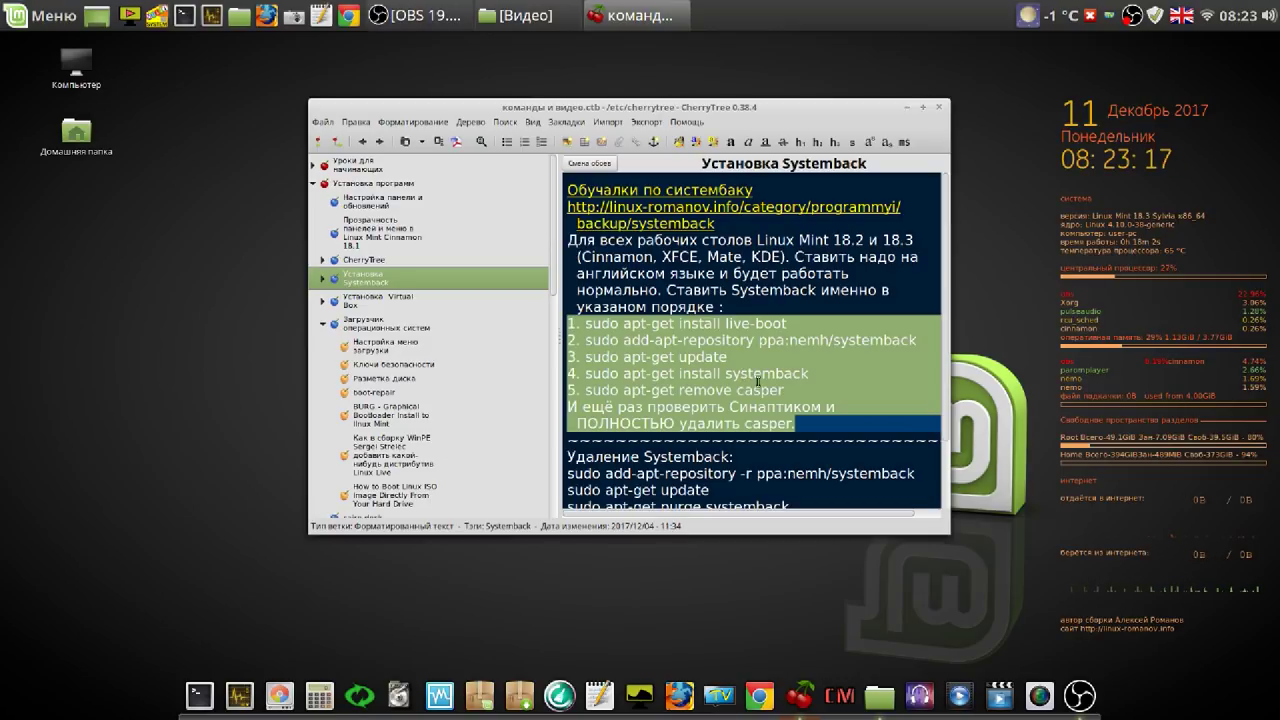
{"action": "left_click", "coordinate": [940, 107]}
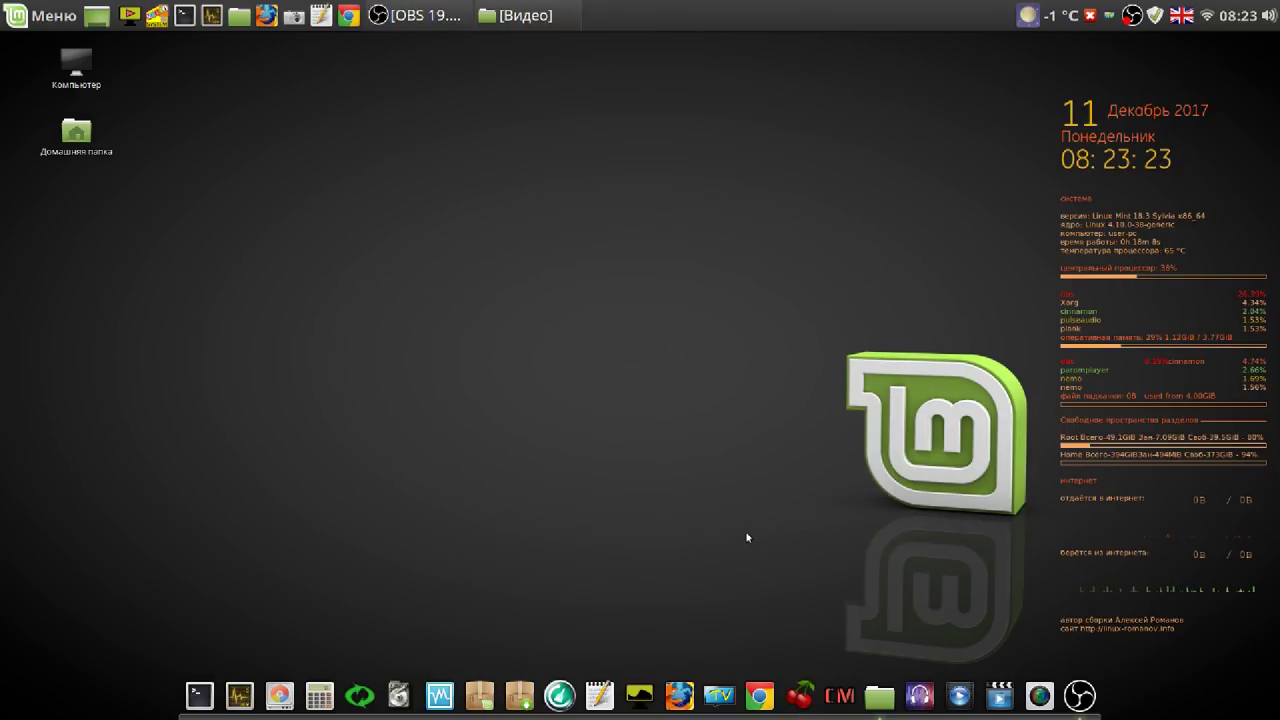
Open Oracle VM VirtualBox, start the test virtual machine, dismiss the warning, and return to the manager.
{"action": "left_click", "coordinate": [446, 697]}
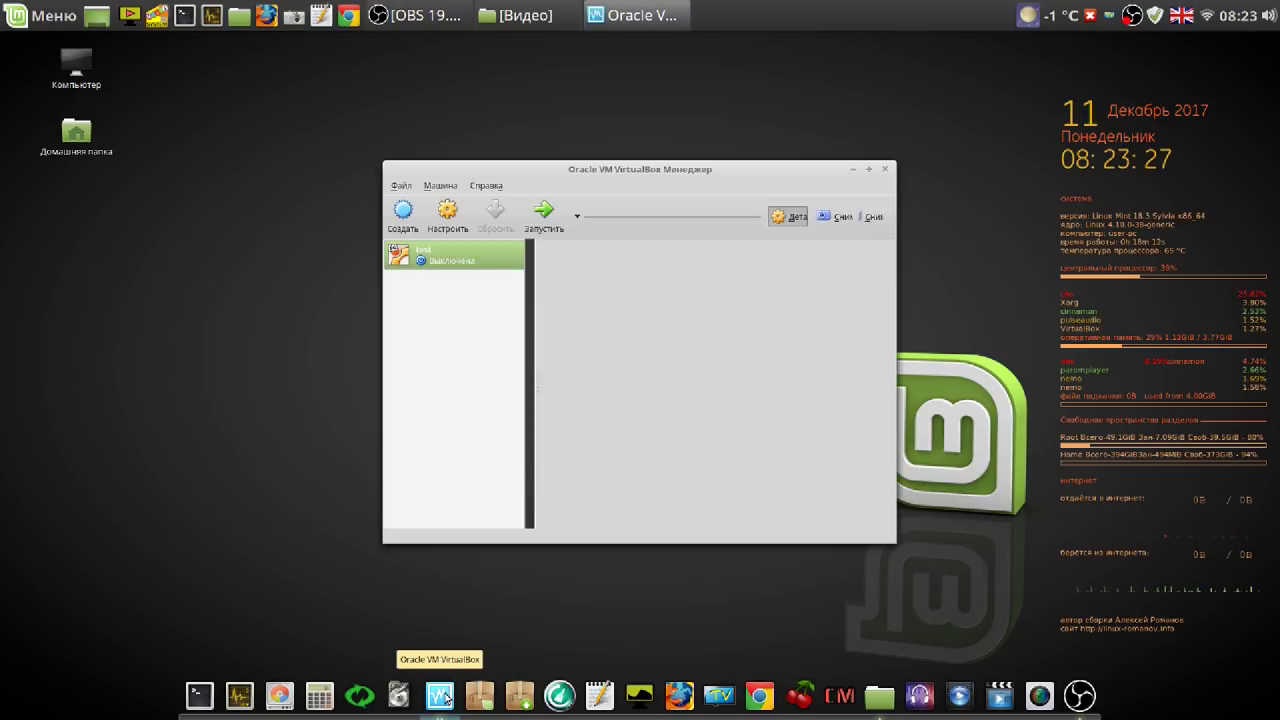
{"action": "left_click", "coordinate": [543, 213]}
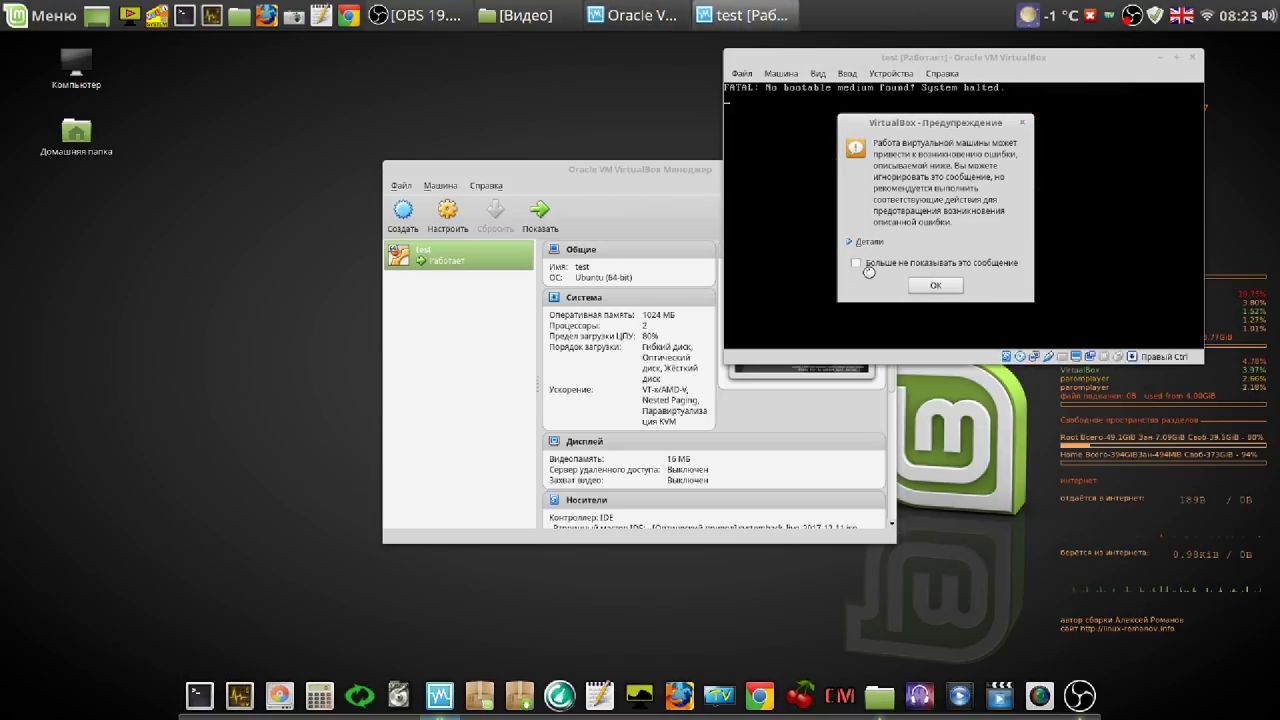
{"action": "left_click", "coordinate": [935, 285]}
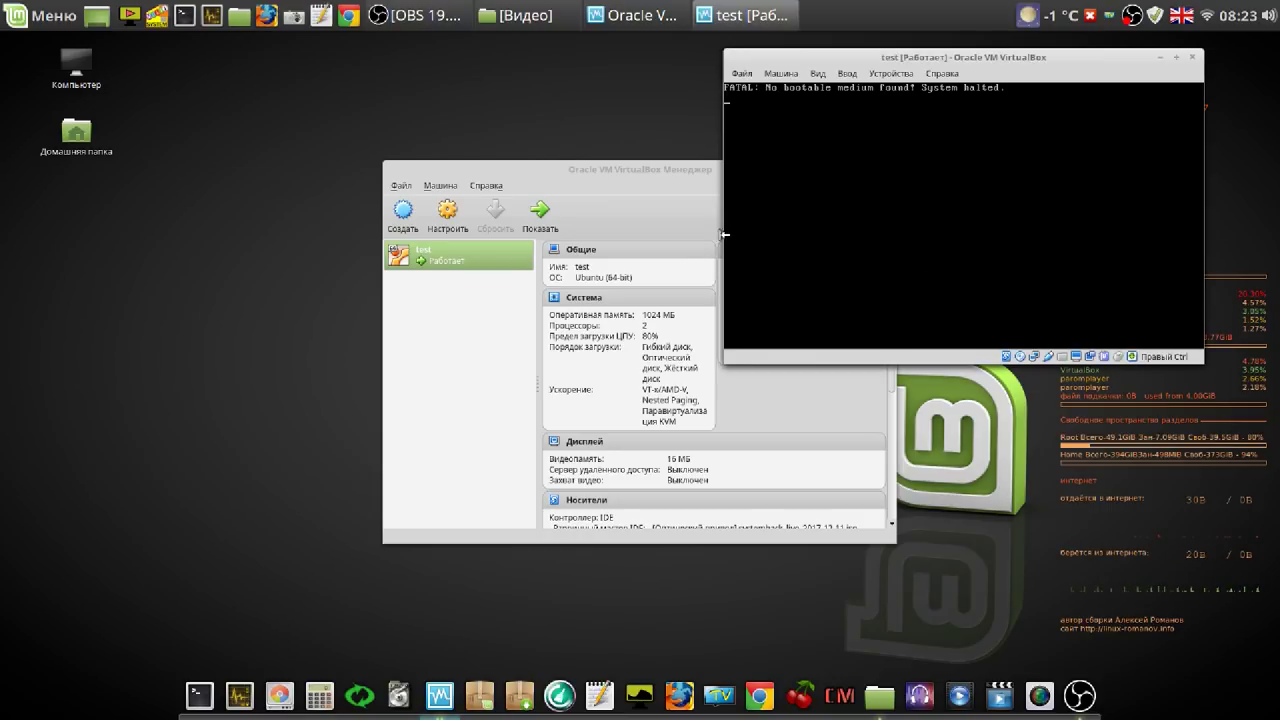
{"action": "left_click", "coordinate": [667, 184]}
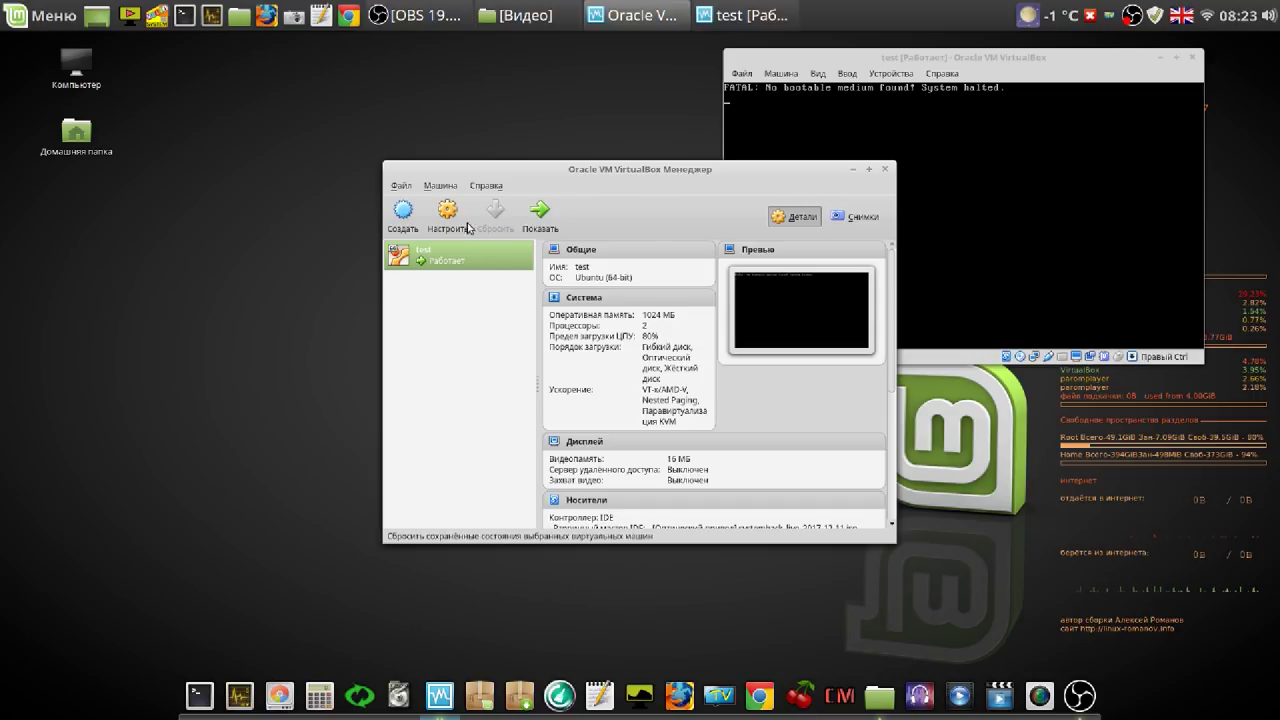
Open the test machine's storage settings with its optical disk options, and power off the running machine.
{"action": "left_click", "coordinate": [447, 212]}
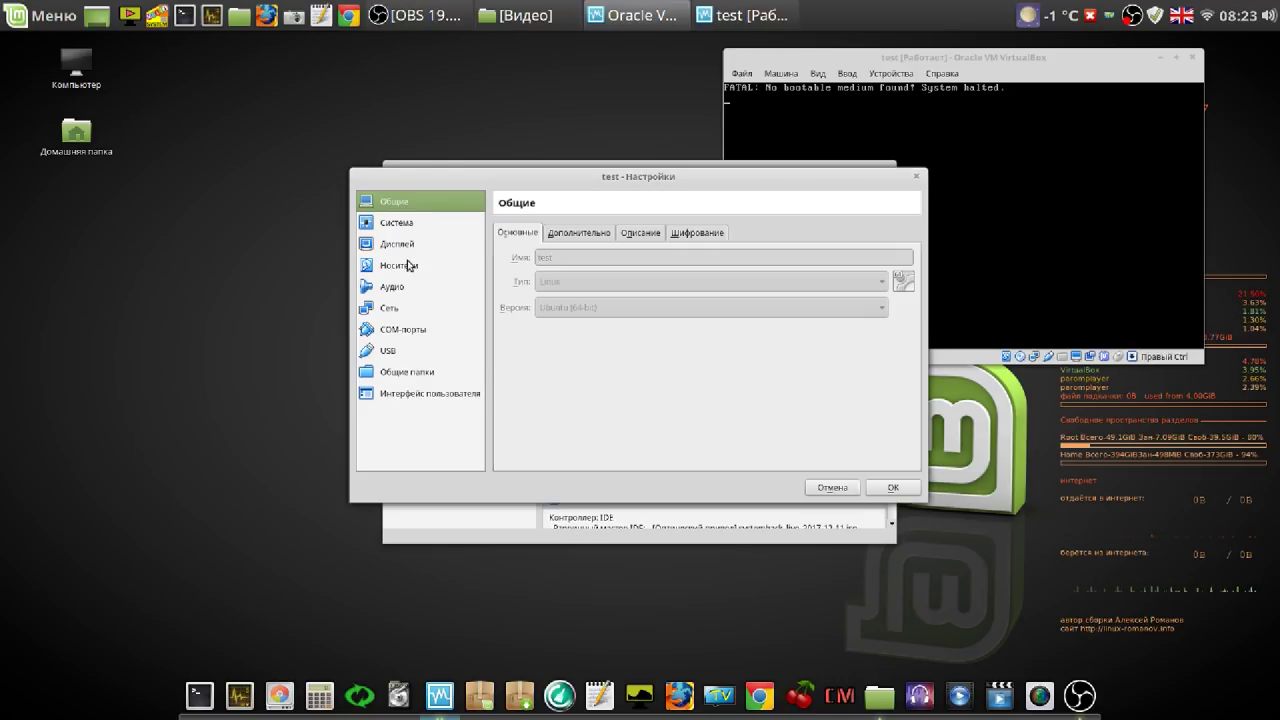
{"action": "left_click", "coordinate": [406, 268]}
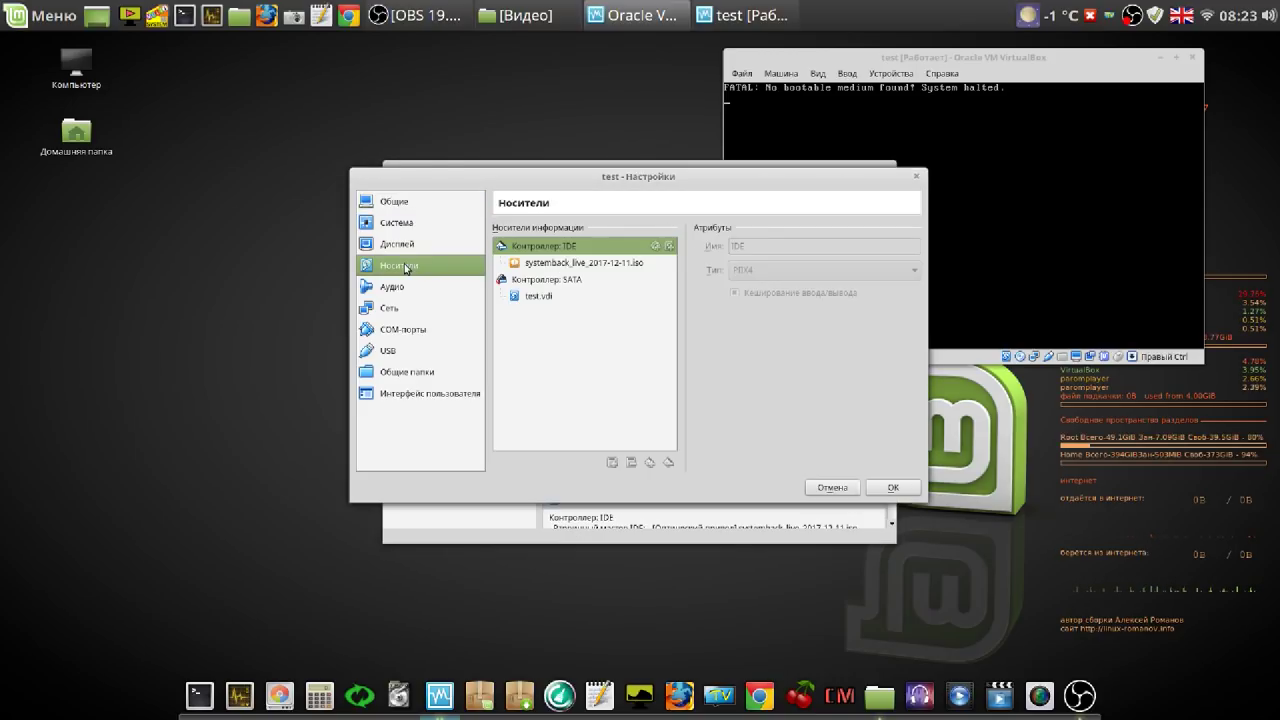
{"action": "left_click", "coordinate": [558, 263]}
{"action": "left_click", "coordinate": [906, 250]}
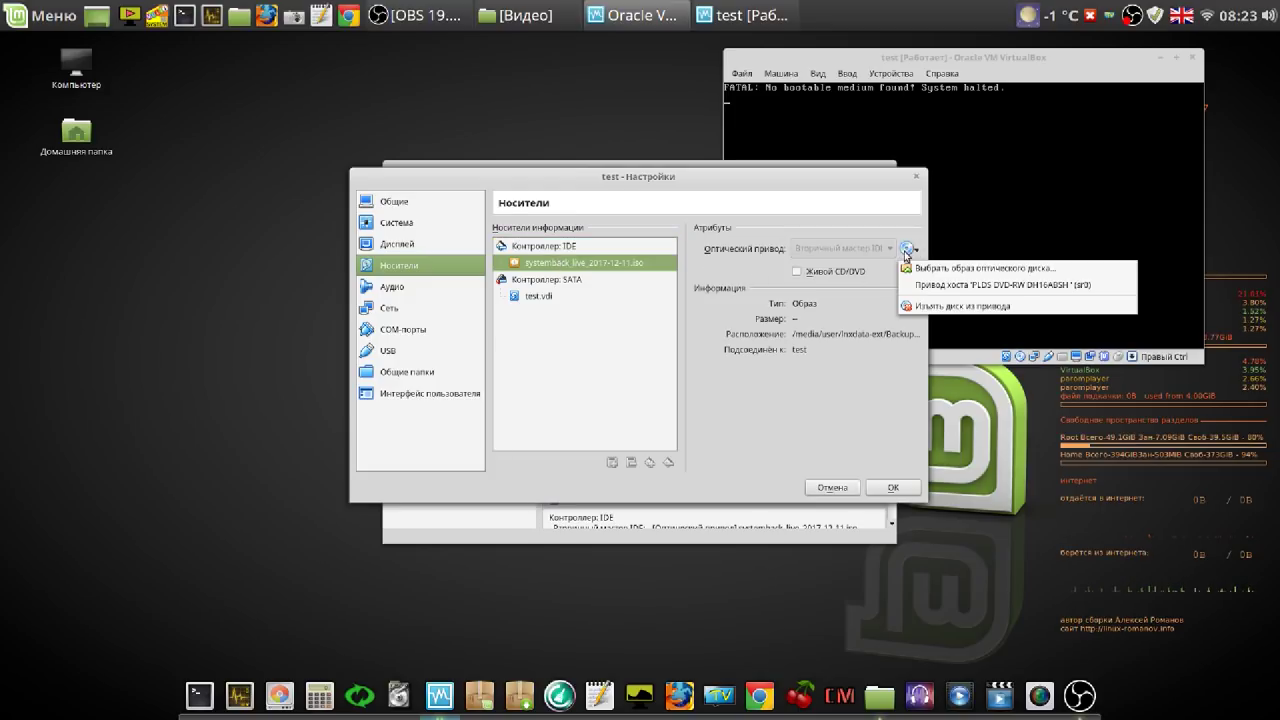
{"action": "left_click", "coordinate": [1196, 60]}
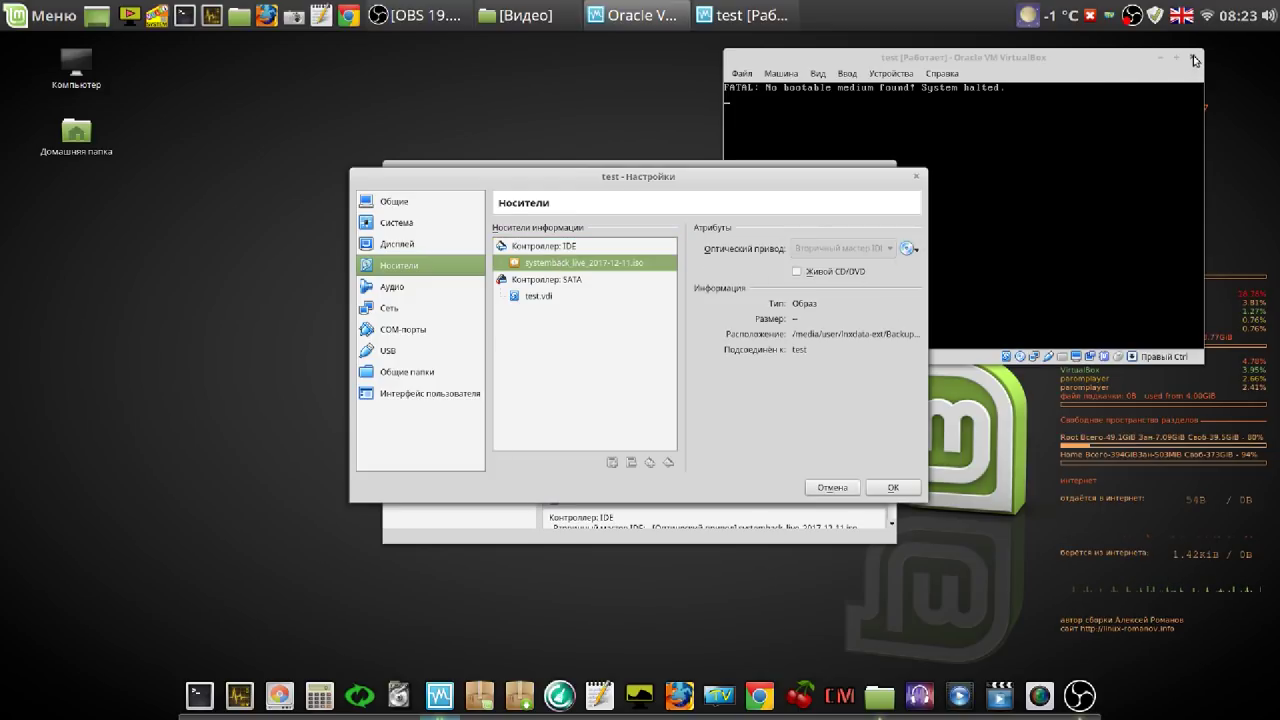
{"action": "left_click", "coordinate": [1196, 60]}
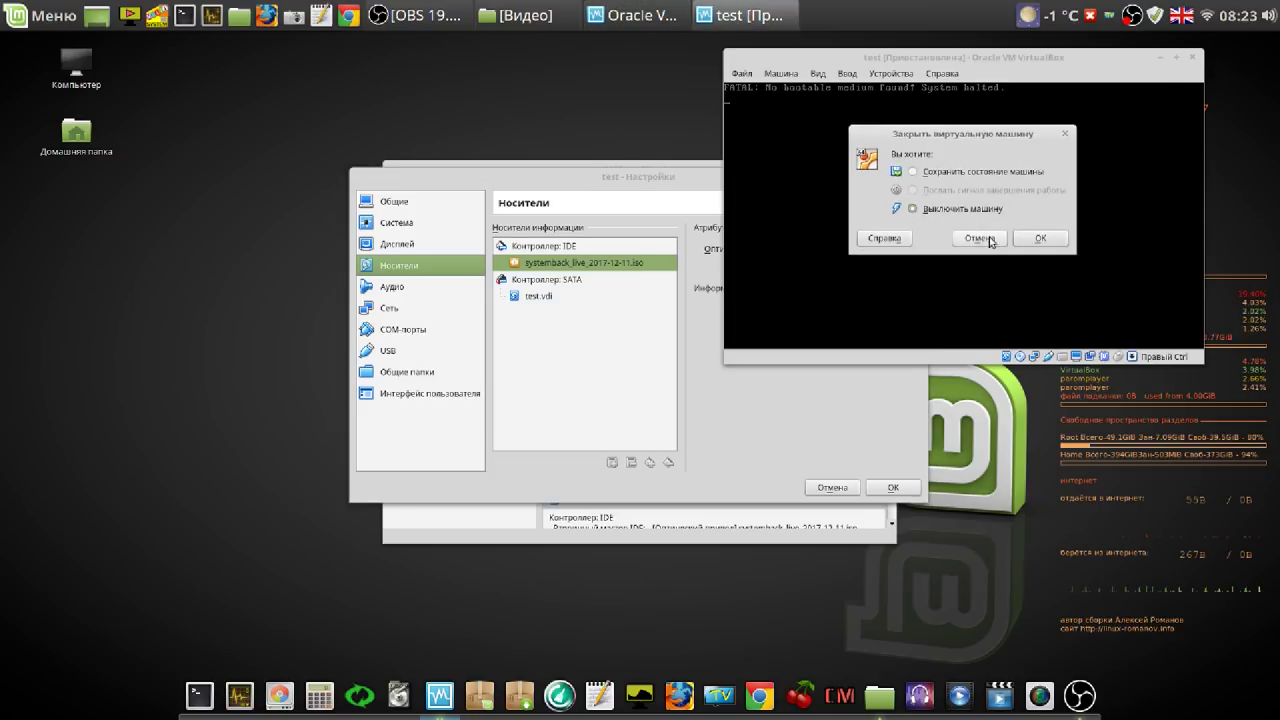
{"action": "left_click", "coordinate": [1033, 238]}
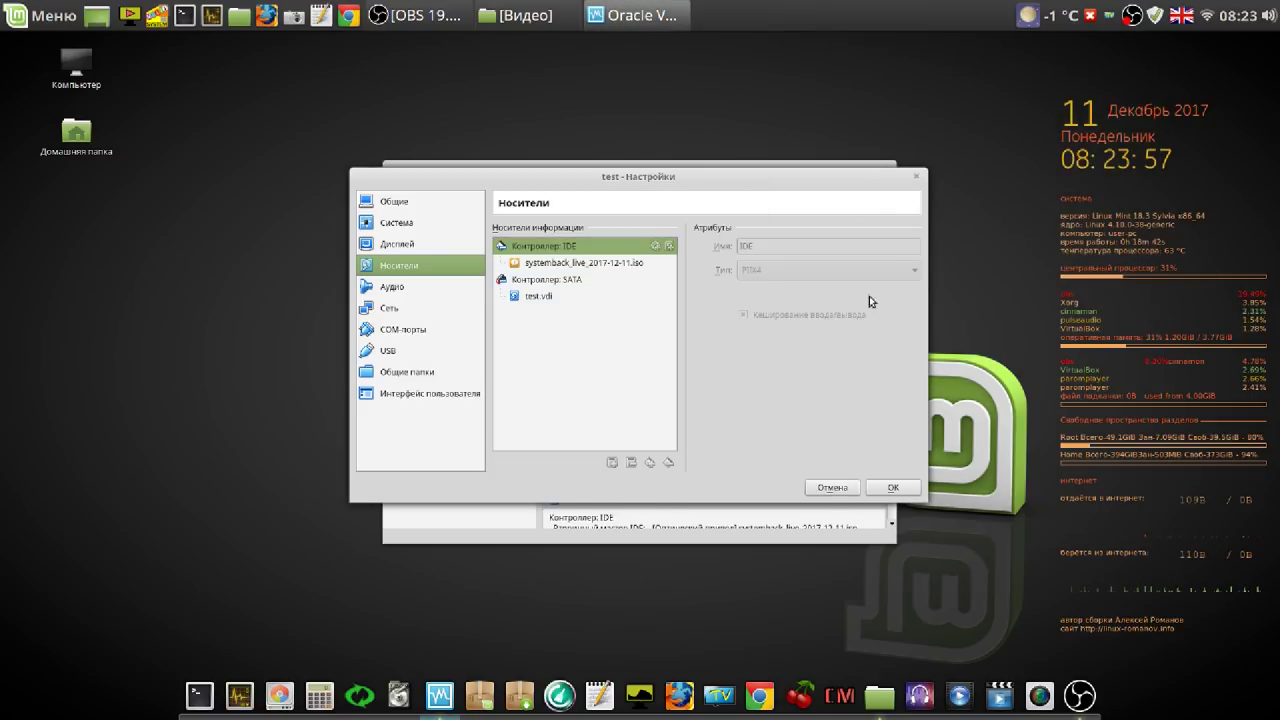
Replace the test machine's optical disk image with lmc-18.3-rus-aleksei.iso from disk D and save the settings.
{"action": "left_click", "coordinate": [600, 263]}
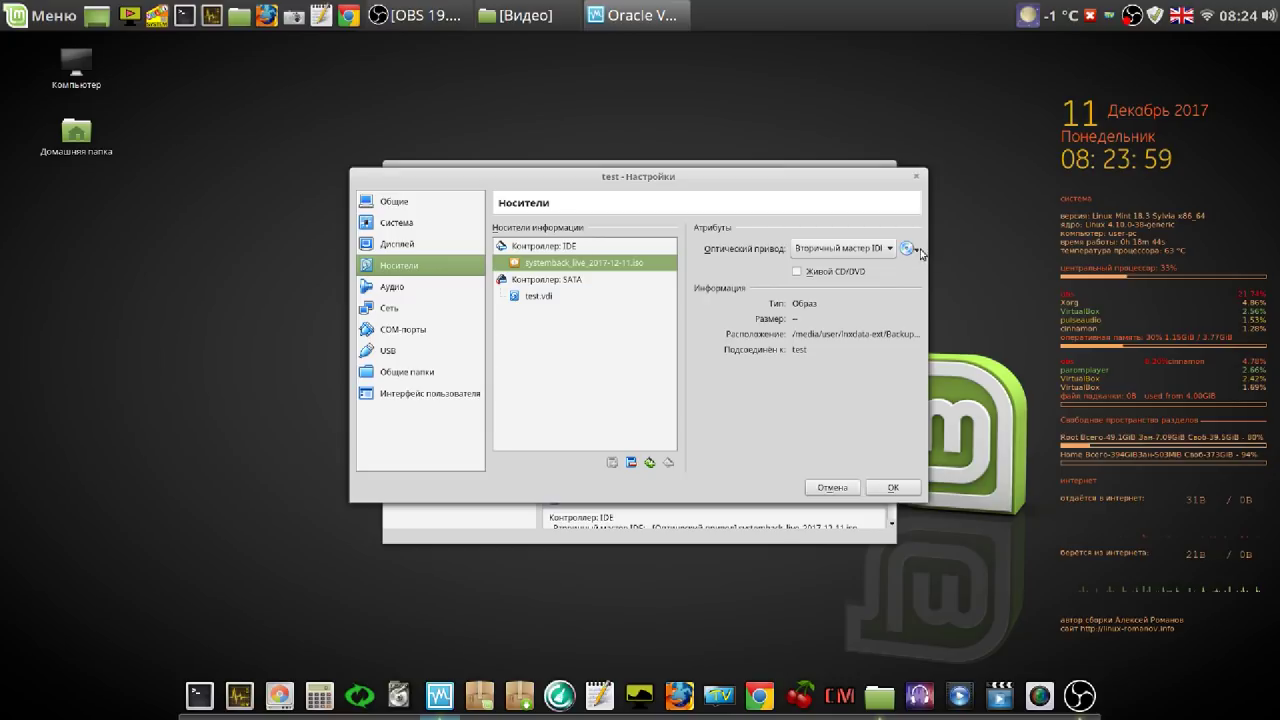
{"action": "left_click", "coordinate": [918, 251]}
{"action": "left_click", "coordinate": [913, 269]}
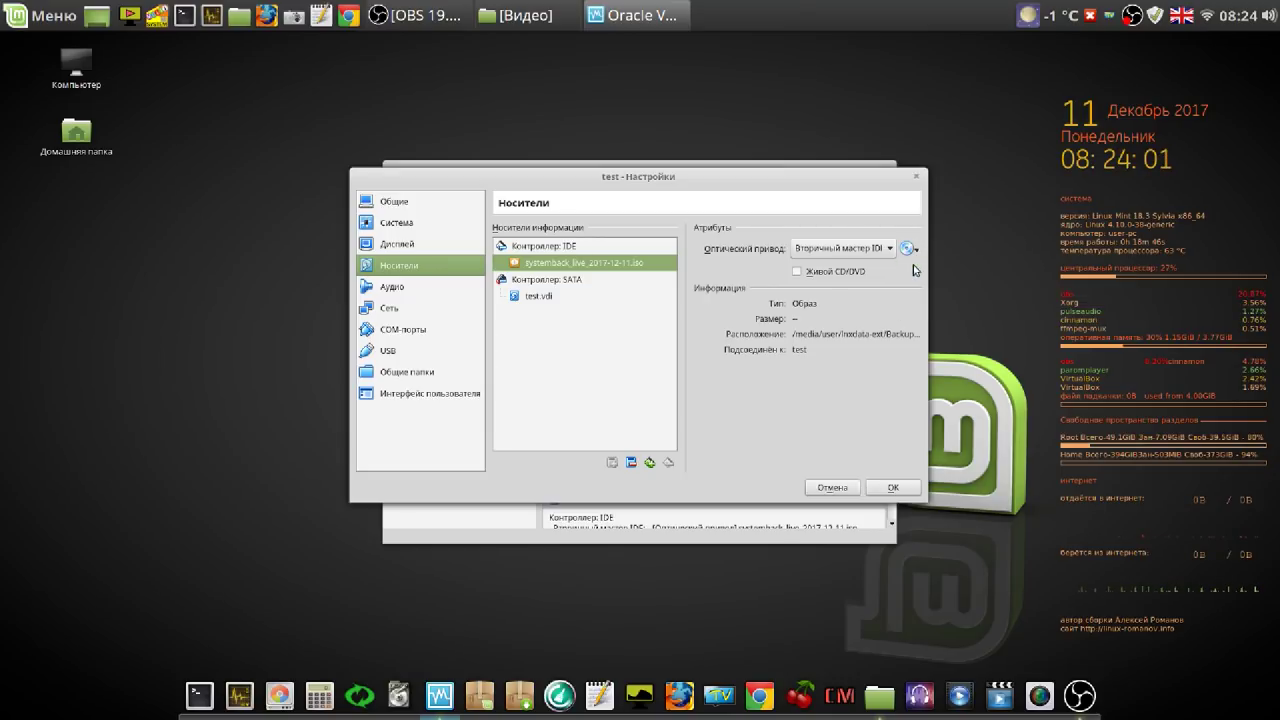
{"action": "left_click", "coordinate": [430, 364]}
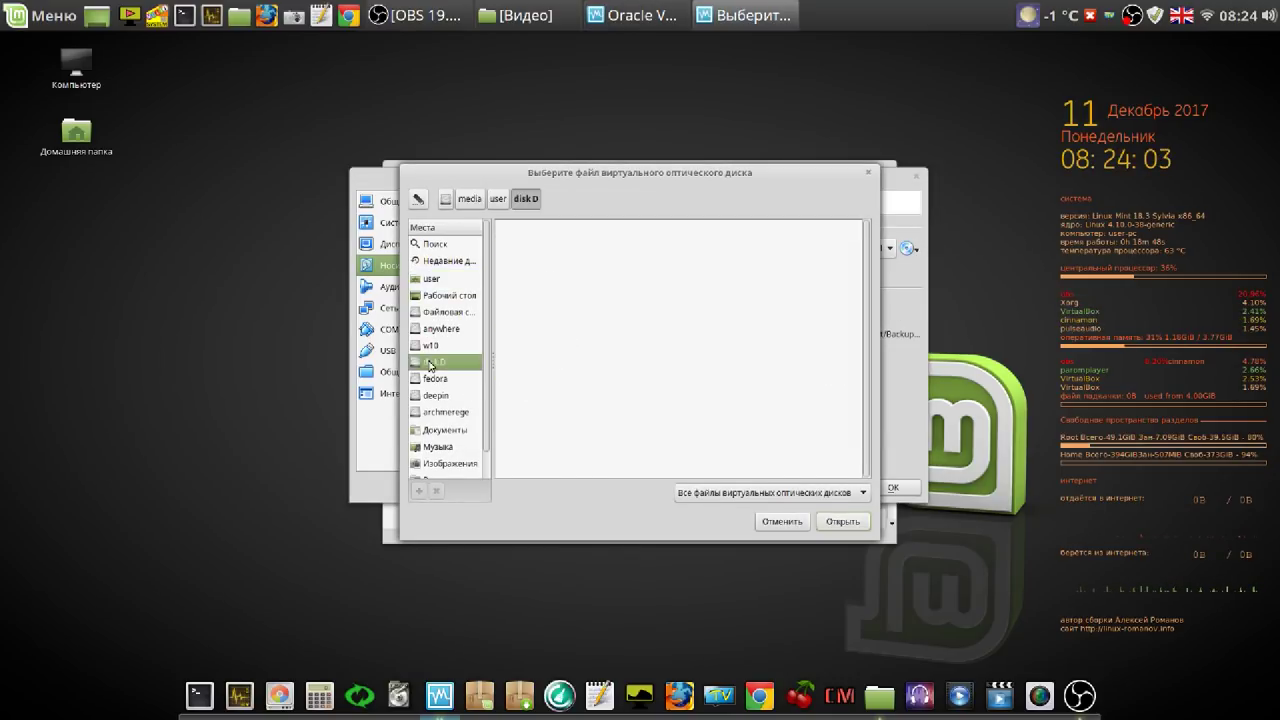
{"action": "scroll", "coordinate": [867, 326], "scroll_direction": "down", "scroll_amount": 1}
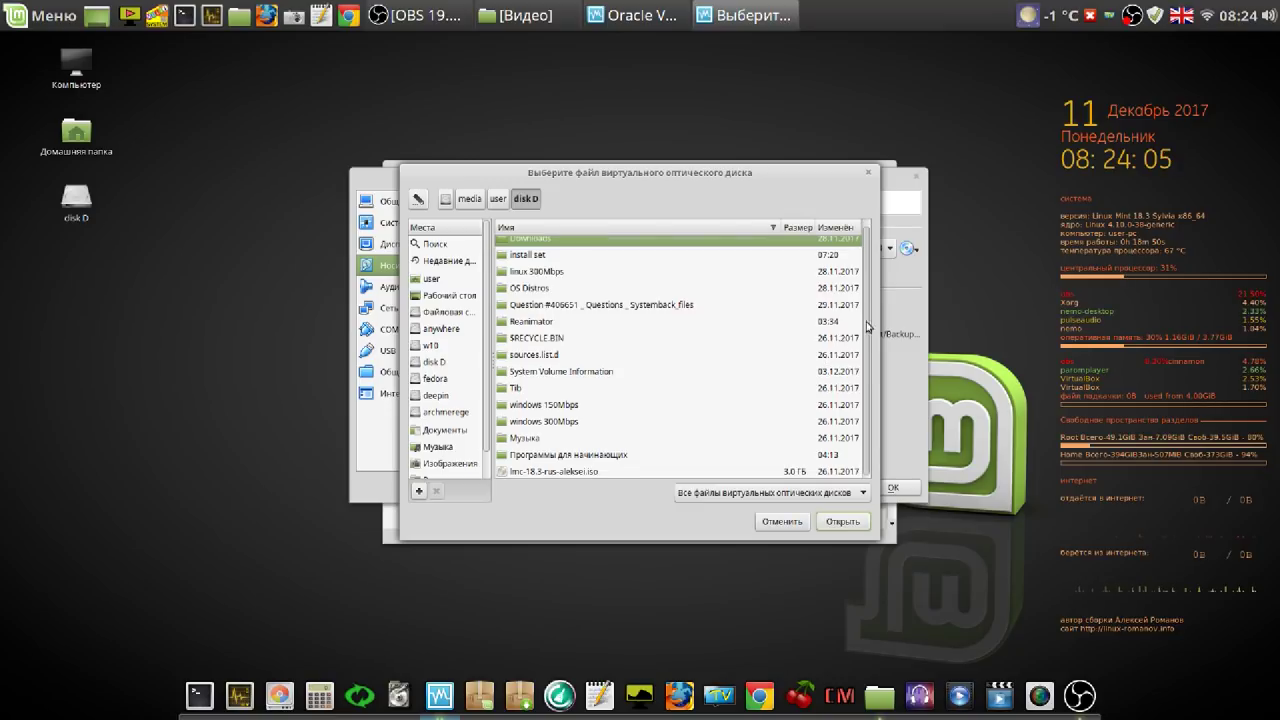
{"action": "left_click", "coordinate": [572, 471]}
{"action": "left_click", "coordinate": [836, 521]}
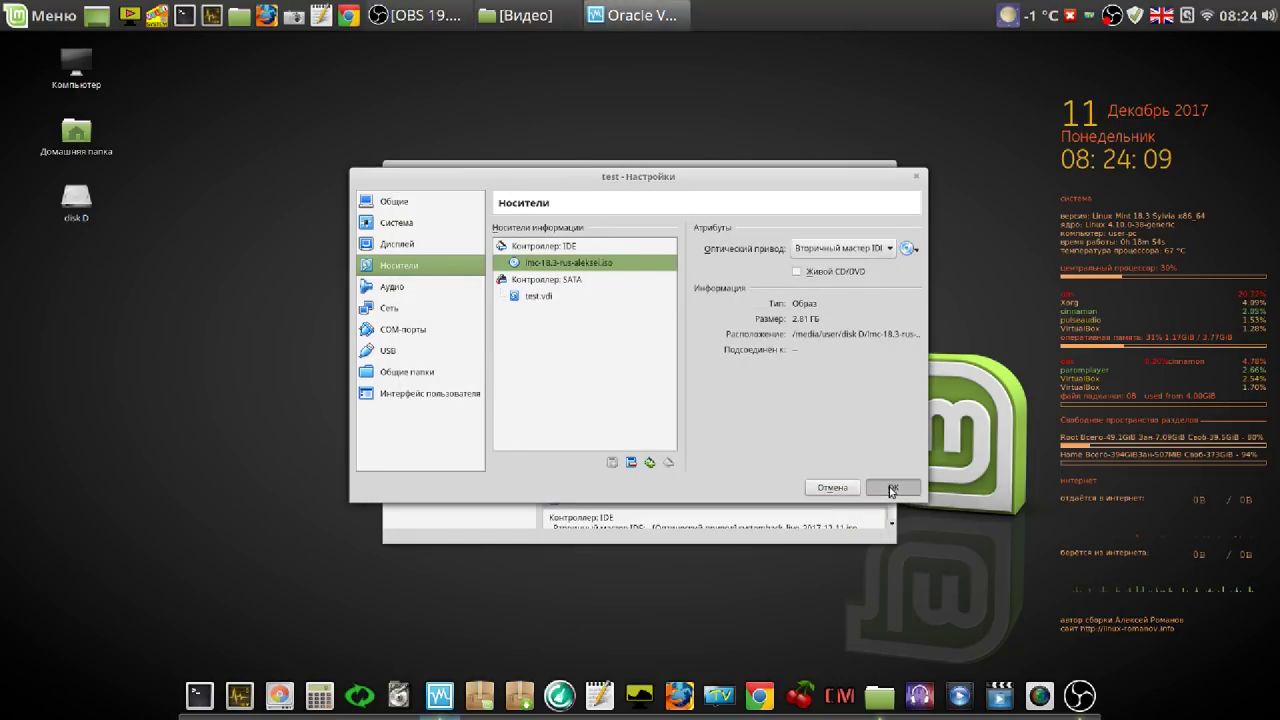
{"action": "left_click", "coordinate": [891, 488]}
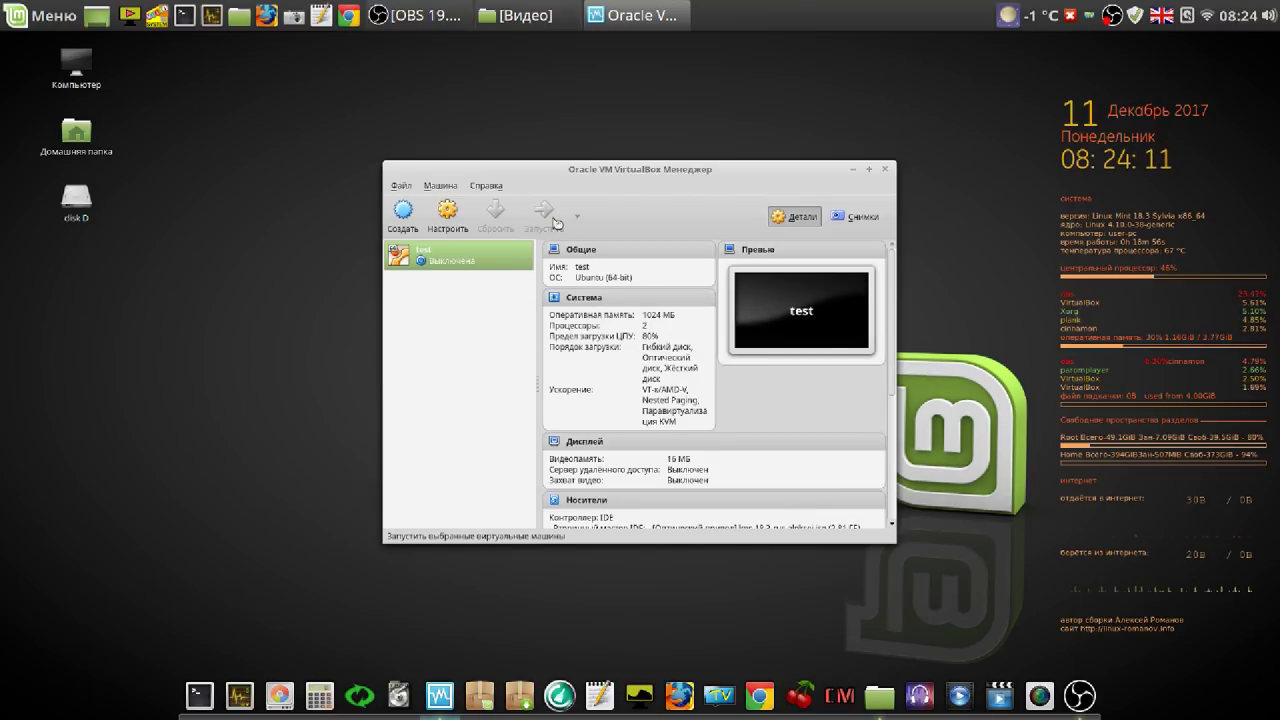
Start the test virtual machine from the attached live image and minimize the VirtualBox manager.
{"action": "left_click", "coordinate": [555, 220]}
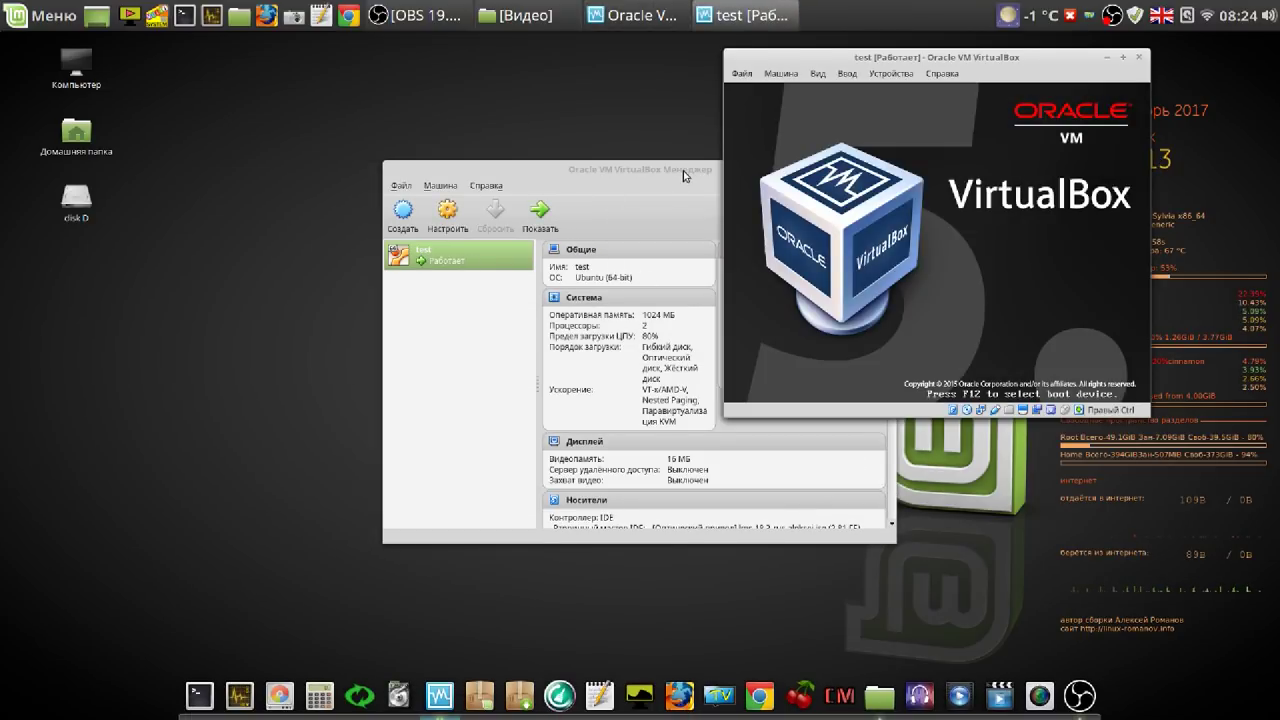
{"action": "left_click", "coordinate": [683, 170]}
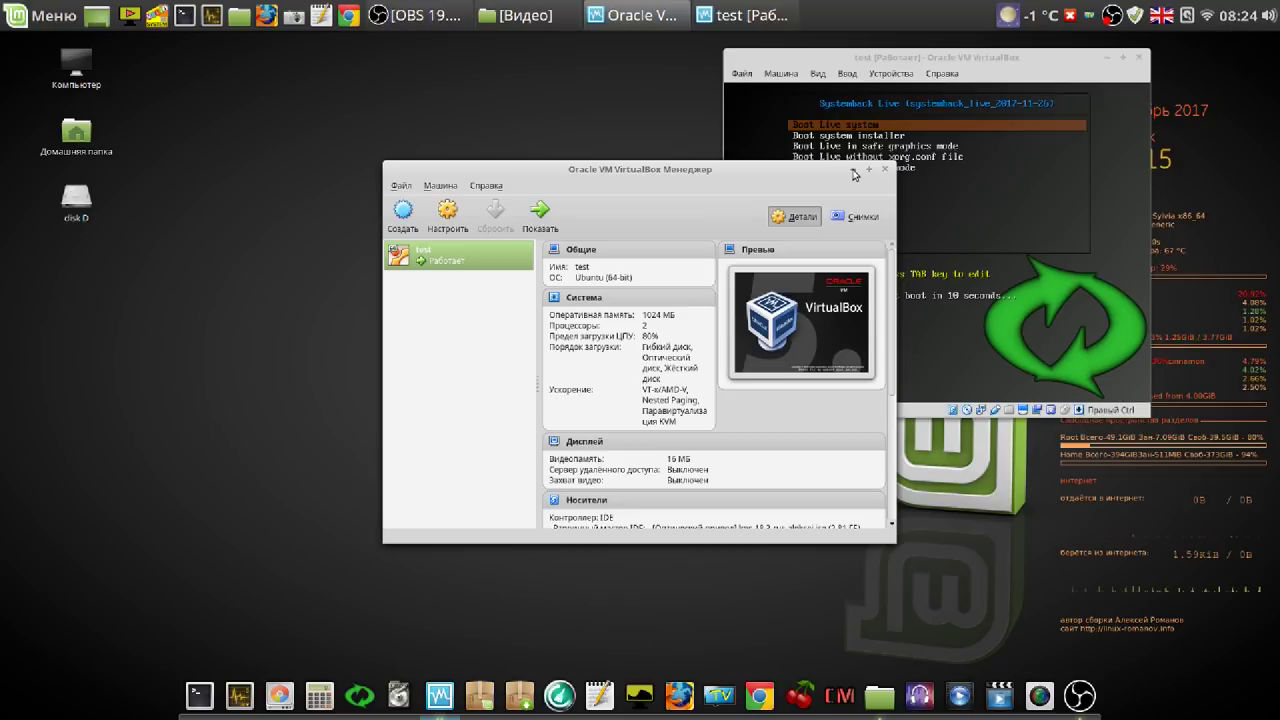
{"action": "left_click", "coordinate": [853, 170]}
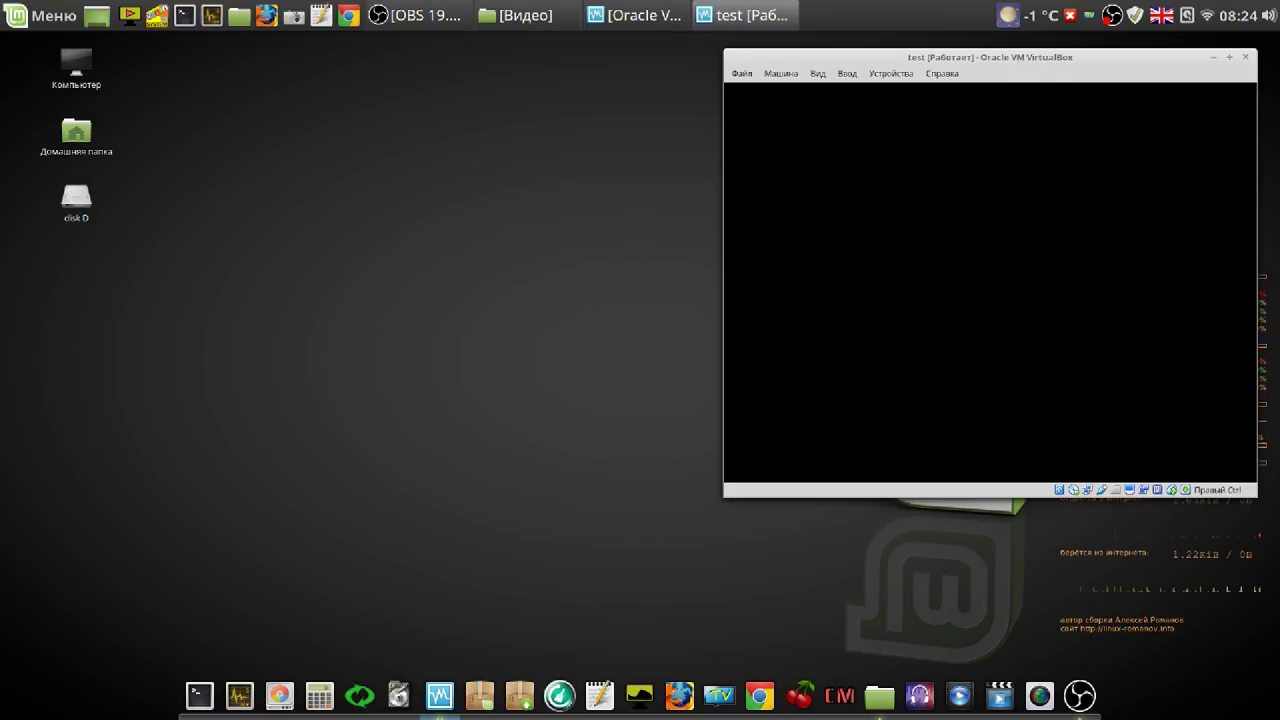
Dismiss the software rendering notification on the test machine's live desktop and power the machine off.
{"action": "left_click", "coordinate": [49, 19]}
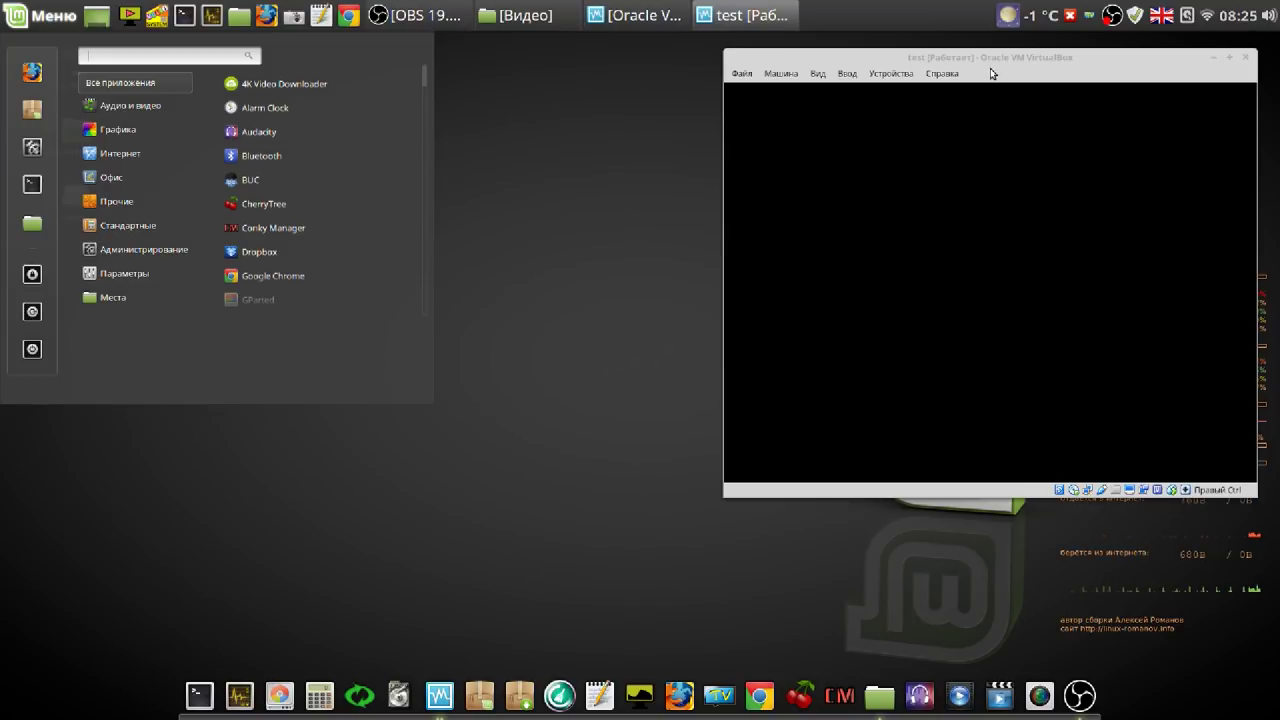
{"action": "left_click_drag", "start_coordinate": [989, 63], "coordinate": [769, 62]}
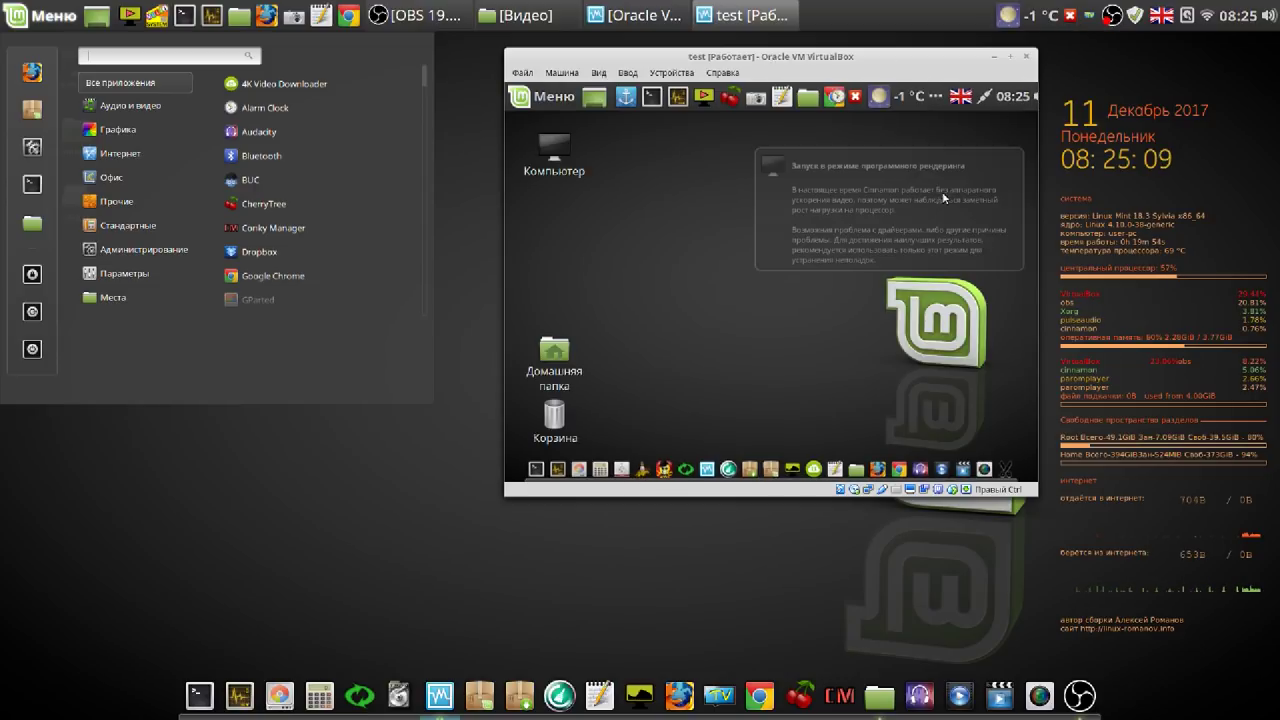
{"action": "left_click", "coordinate": [941, 200]}
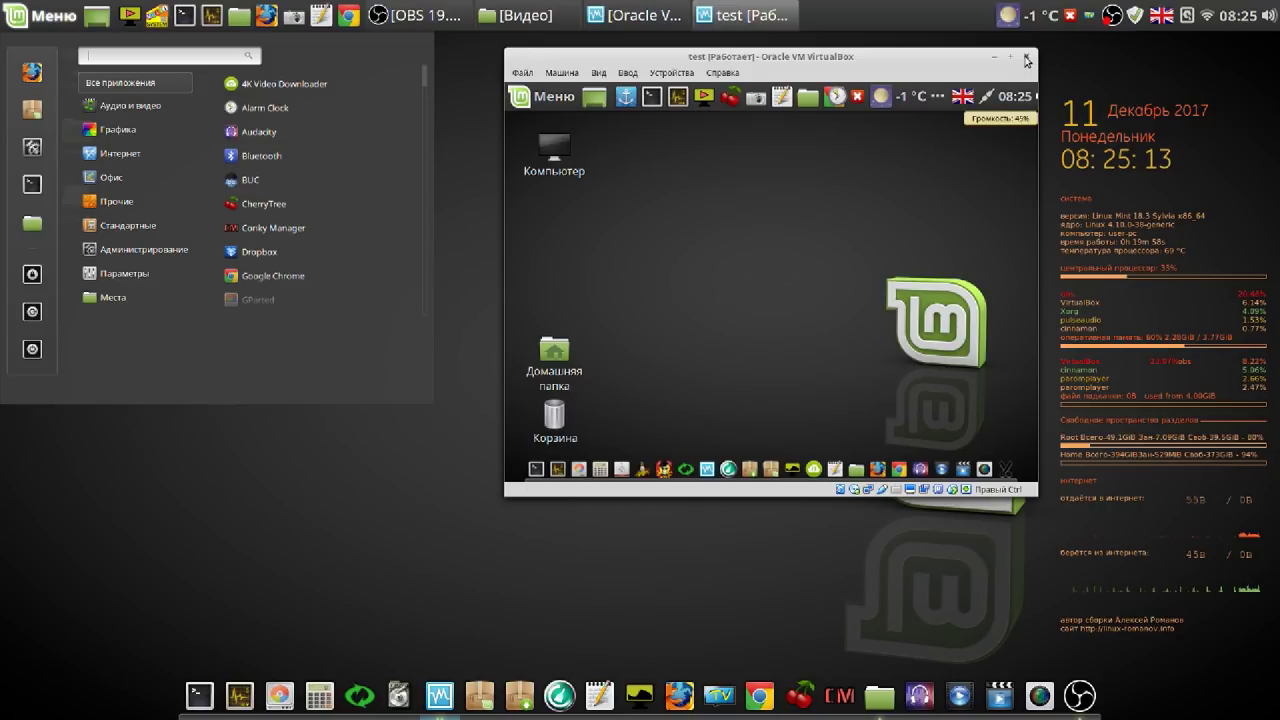
{"action": "left_click", "coordinate": [1026, 61]}
{"action": "left_click", "coordinate": [847, 305]}
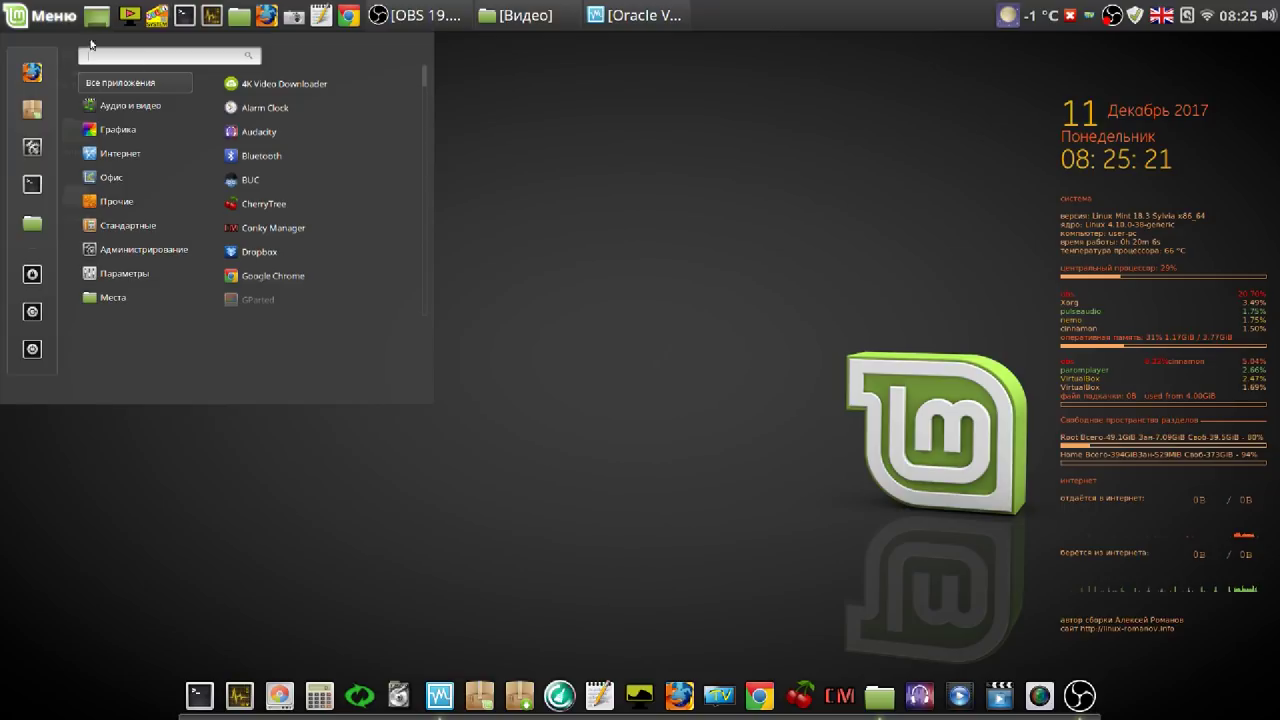
Examine the audio and video applications in the system's application list, including OpenShot Video Editor, and close the list.
{"action": "left_click", "coordinate": [48, 18]}
{"action": "left_click", "coordinate": [48, 18]}
{"action": "mouse_move", "coordinate": [113, 106]}
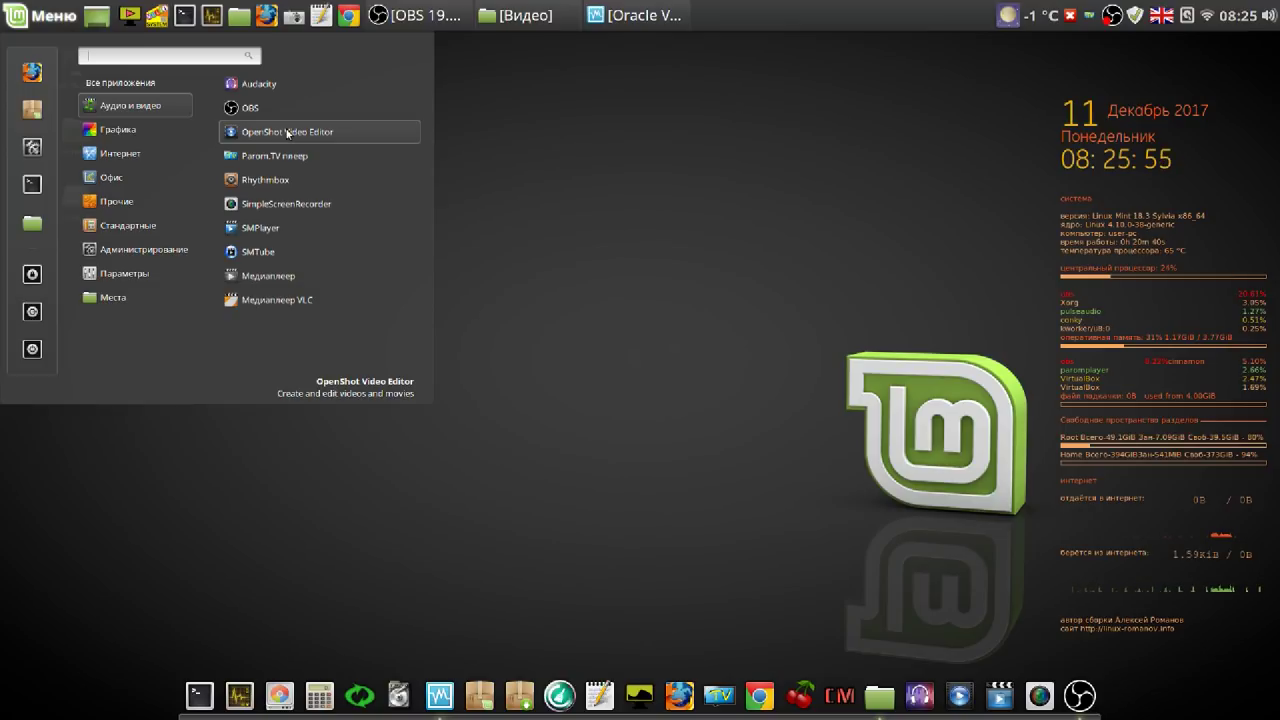
{"action": "left_click", "coordinate": [601, 183]}
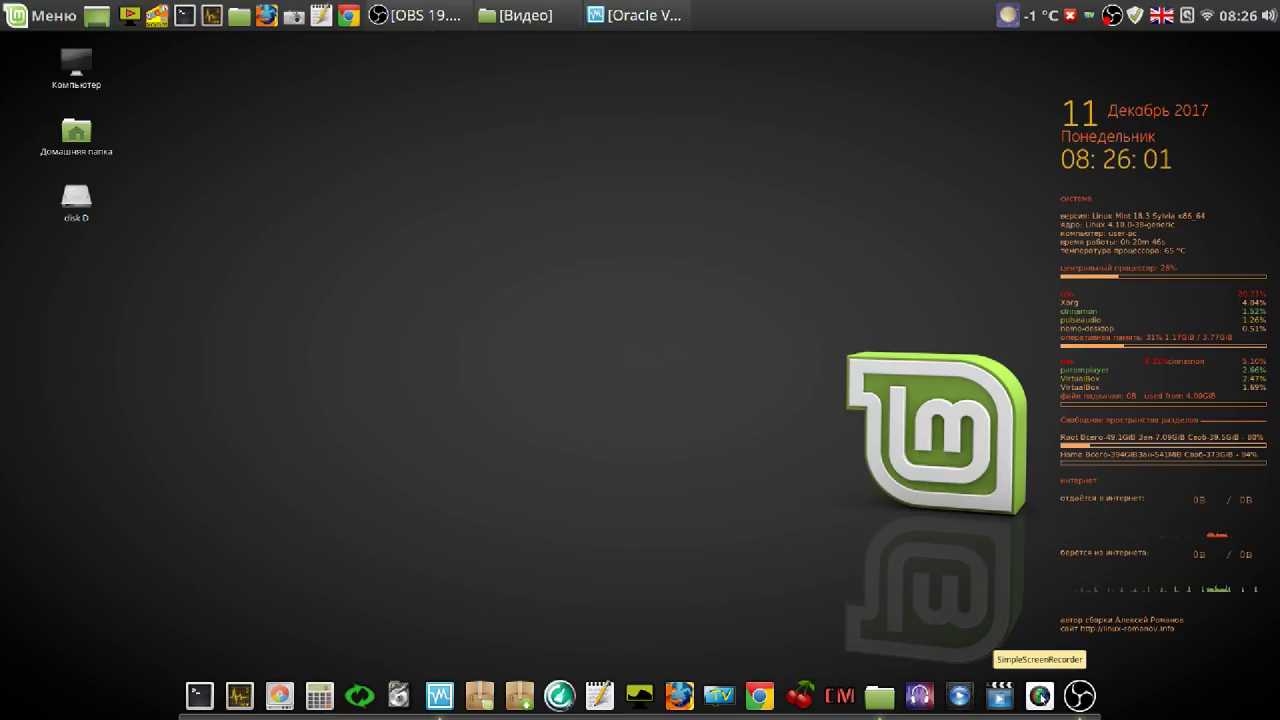
Open SimpleScreenRecorder, review its input settings with CM108 Audio Controller Аналоговый моно chosen as the sound source, and close the program.
{"action": "left_click", "coordinate": [1042, 700]}
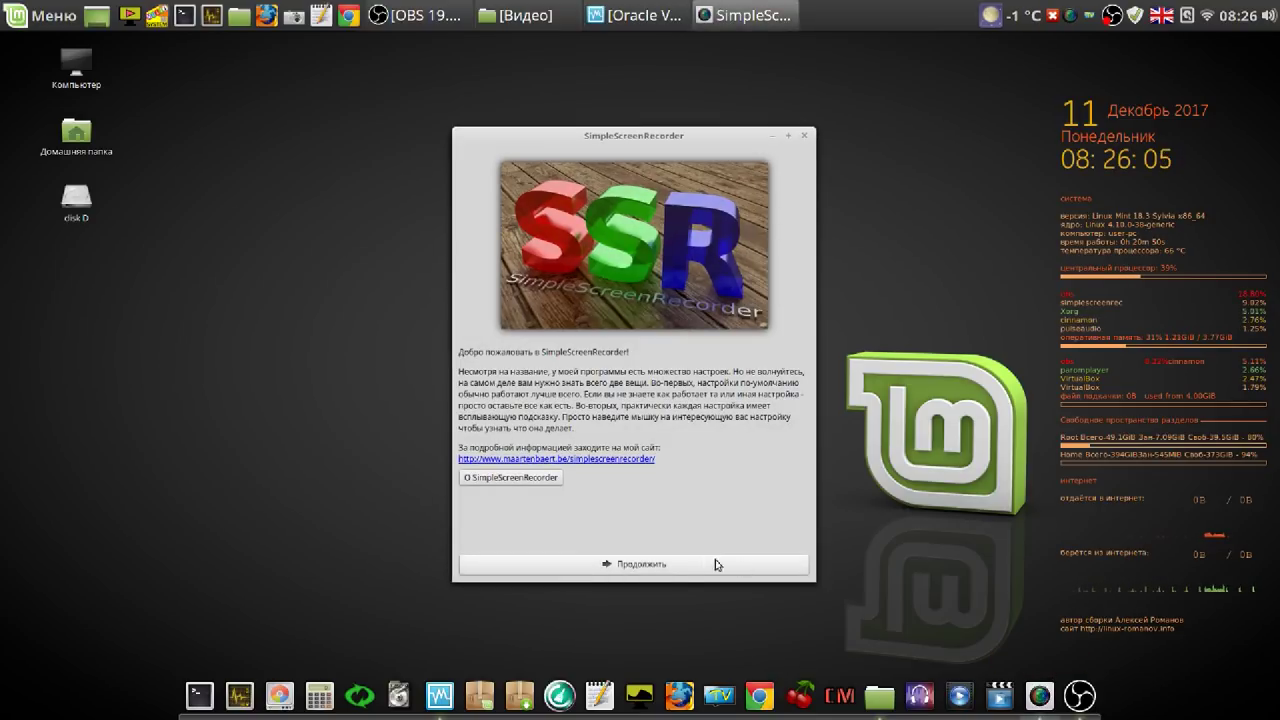
{"action": "left_click", "coordinate": [696, 564]}
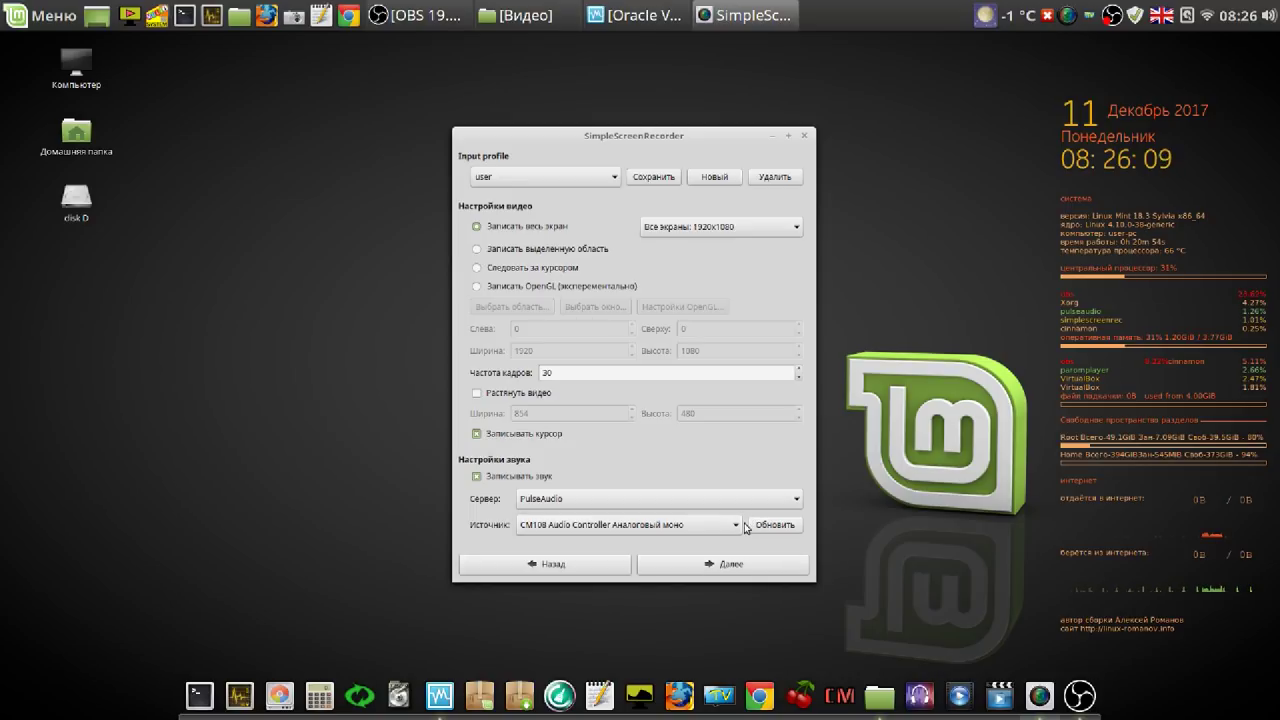
{"action": "left_click", "coordinate": [738, 525]}
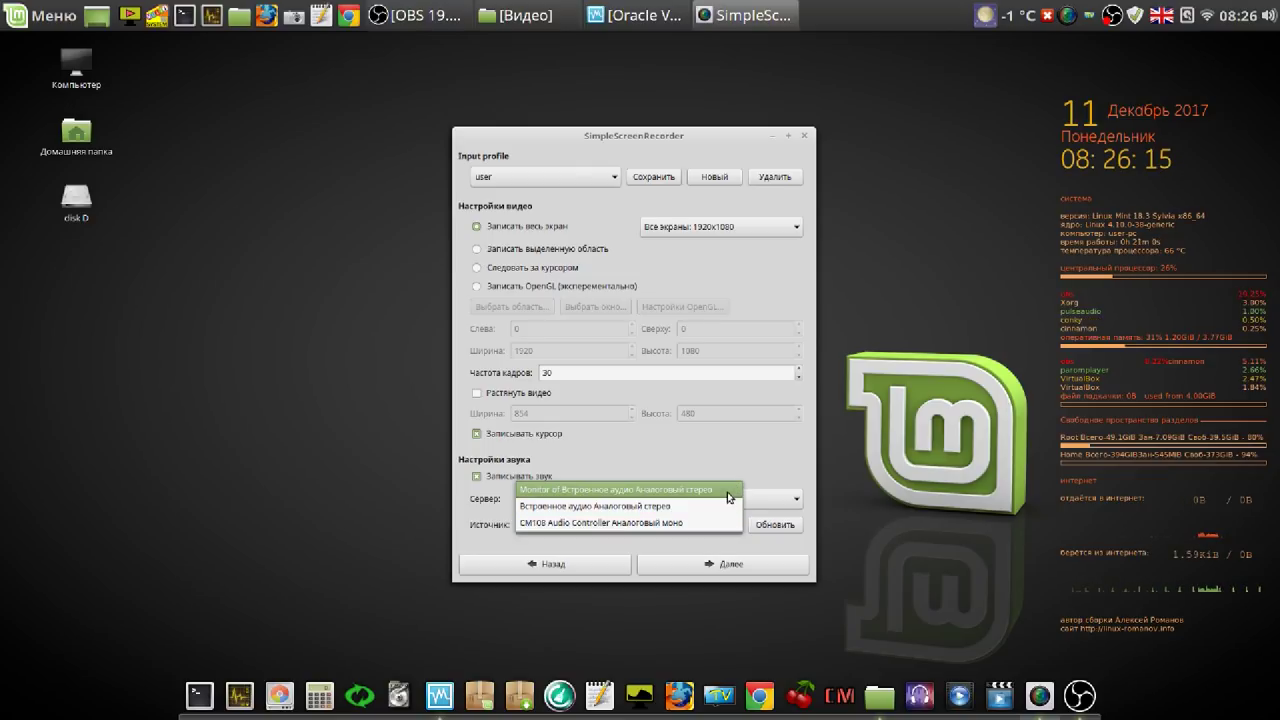
{"action": "left_click", "coordinate": [720, 524]}
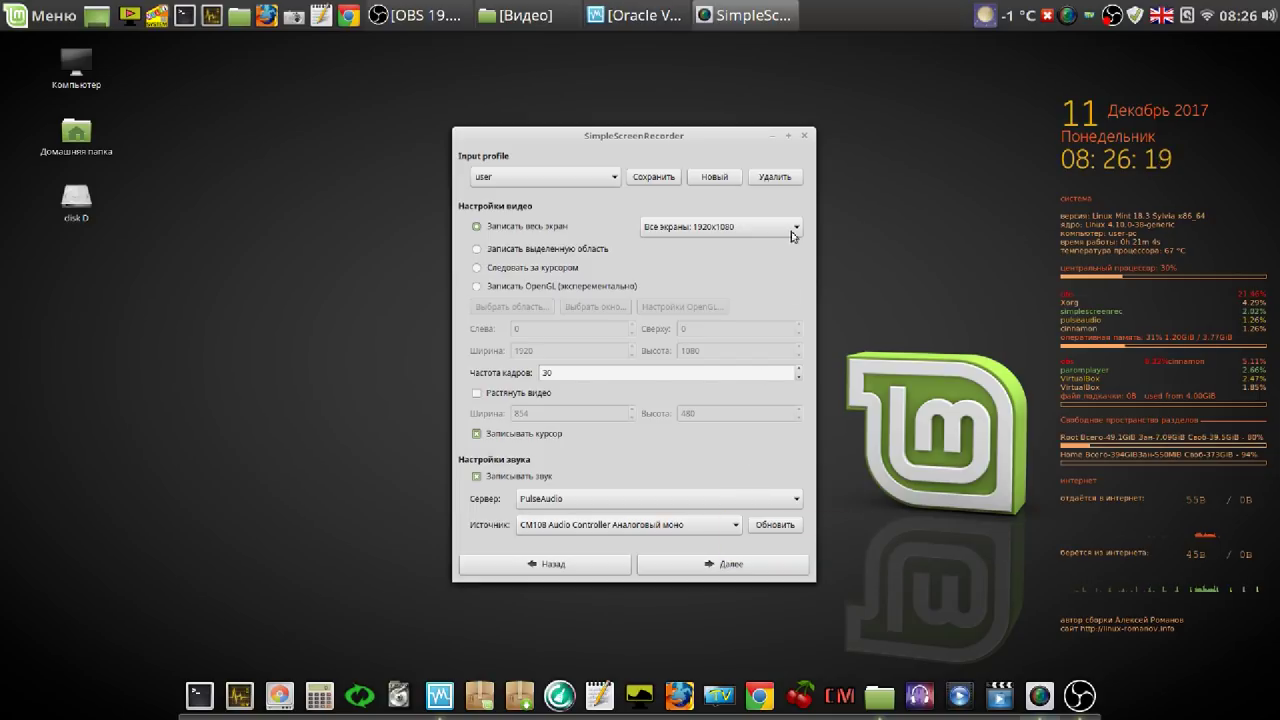
{"action": "left_click", "coordinate": [804, 135]}
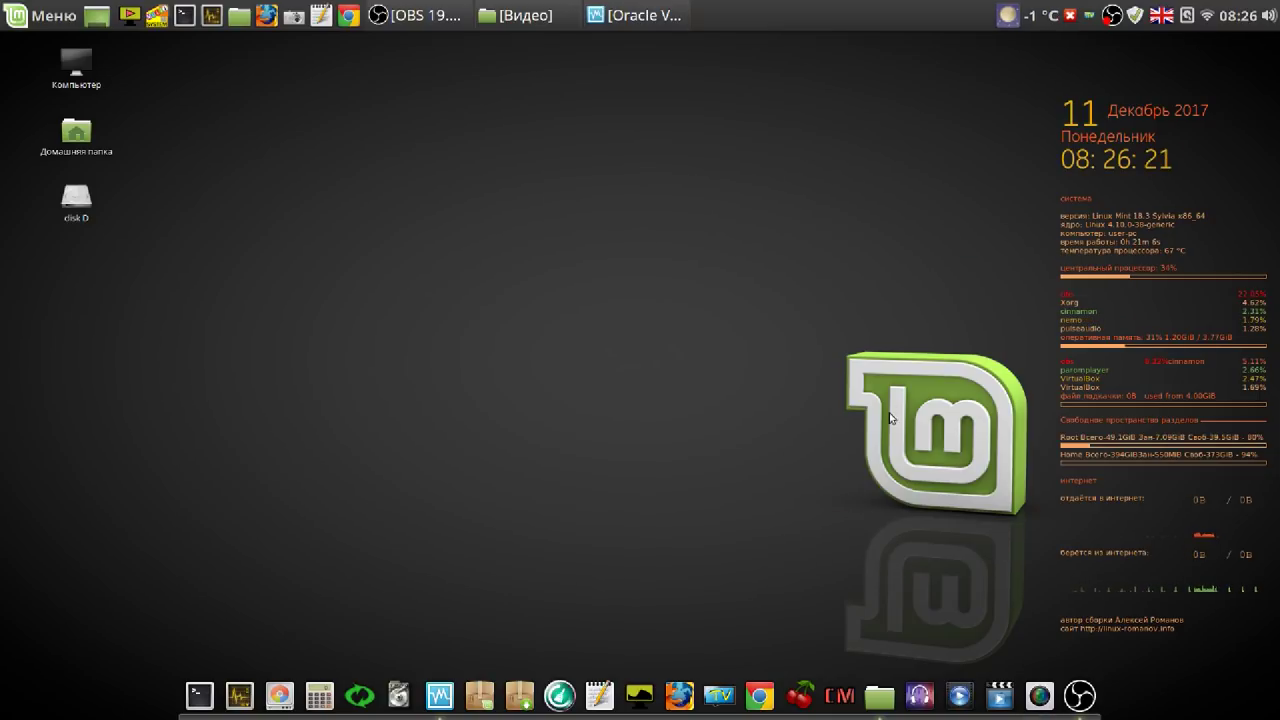
Switch to OBS, examine the microphone device in its audio settings, cancel the settings, and minimize the window.
{"action": "left_click", "coordinate": [425, 15]}
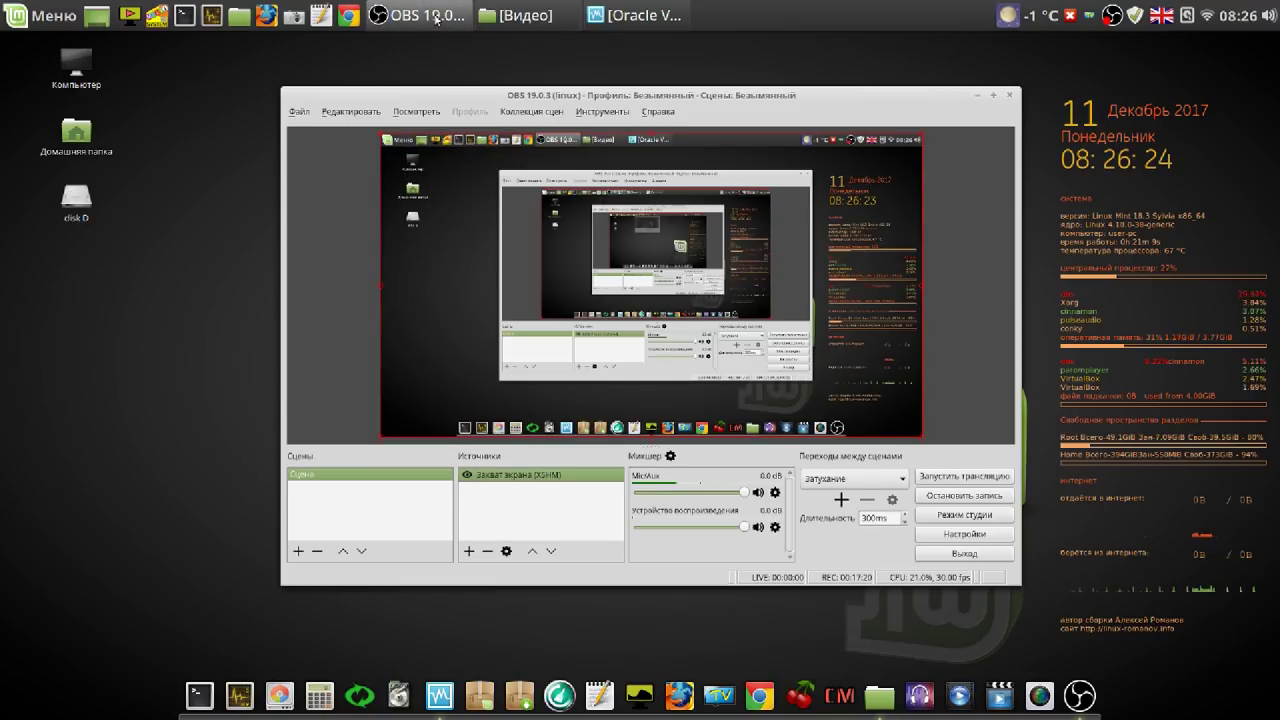
{"action": "left_click", "coordinate": [966, 536]}
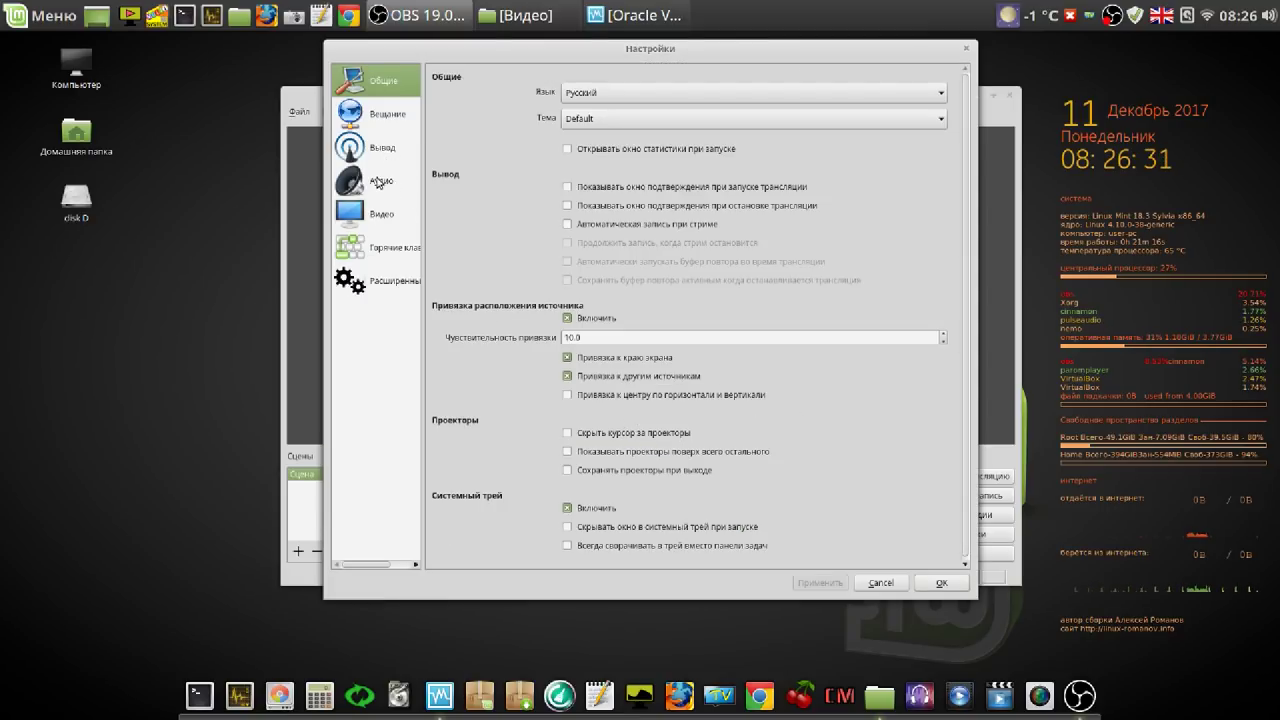
{"action": "left_click", "coordinate": [379, 183]}
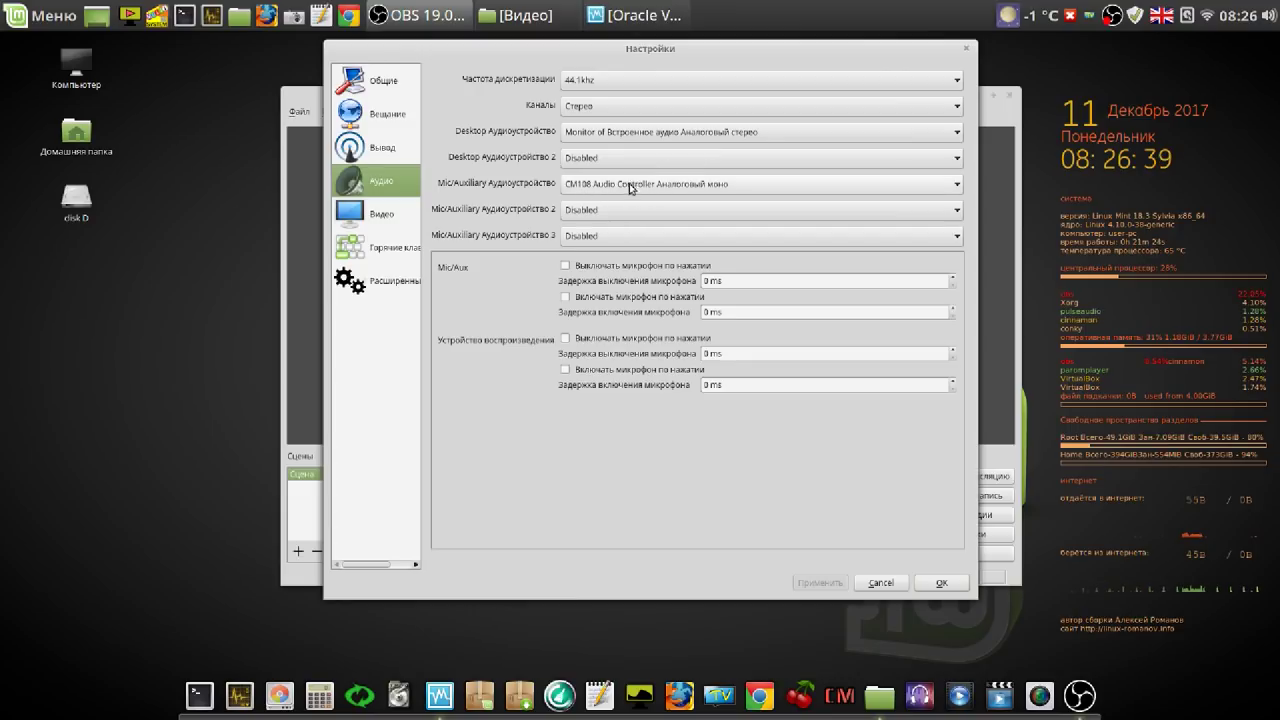
{"action": "left_click", "coordinate": [881, 583]}
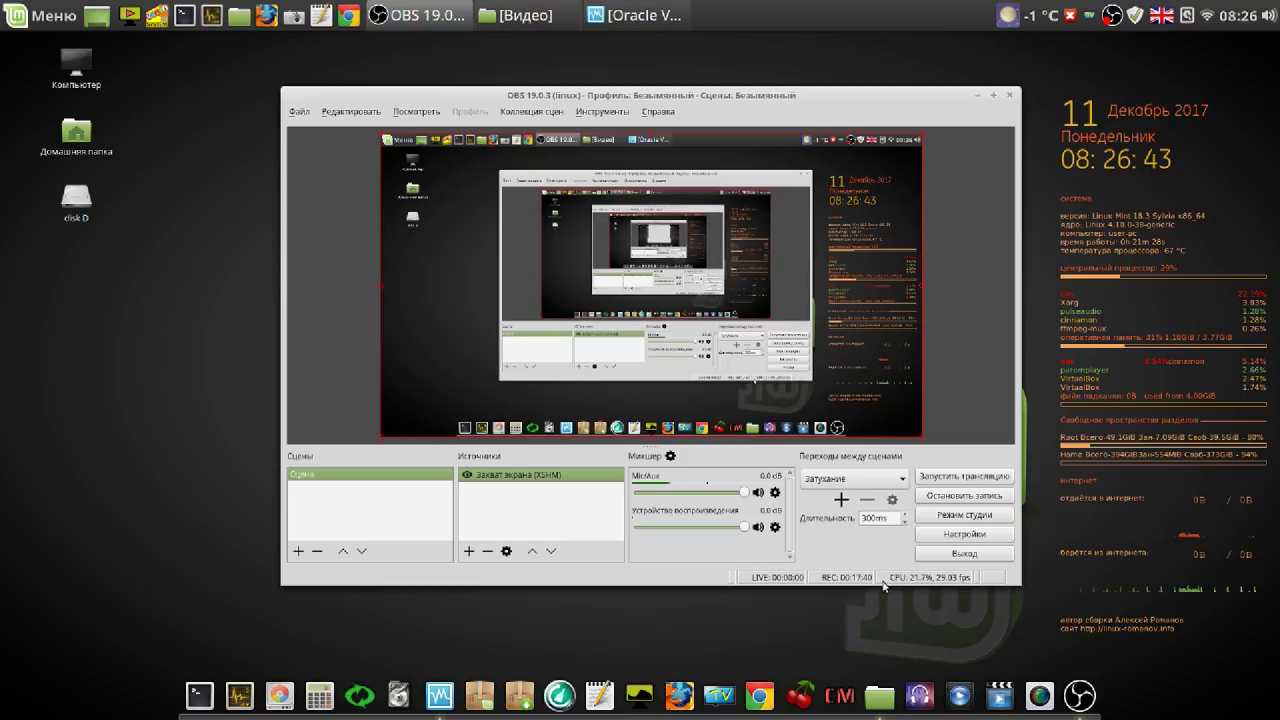
{"action": "left_click", "coordinate": [976, 95]}
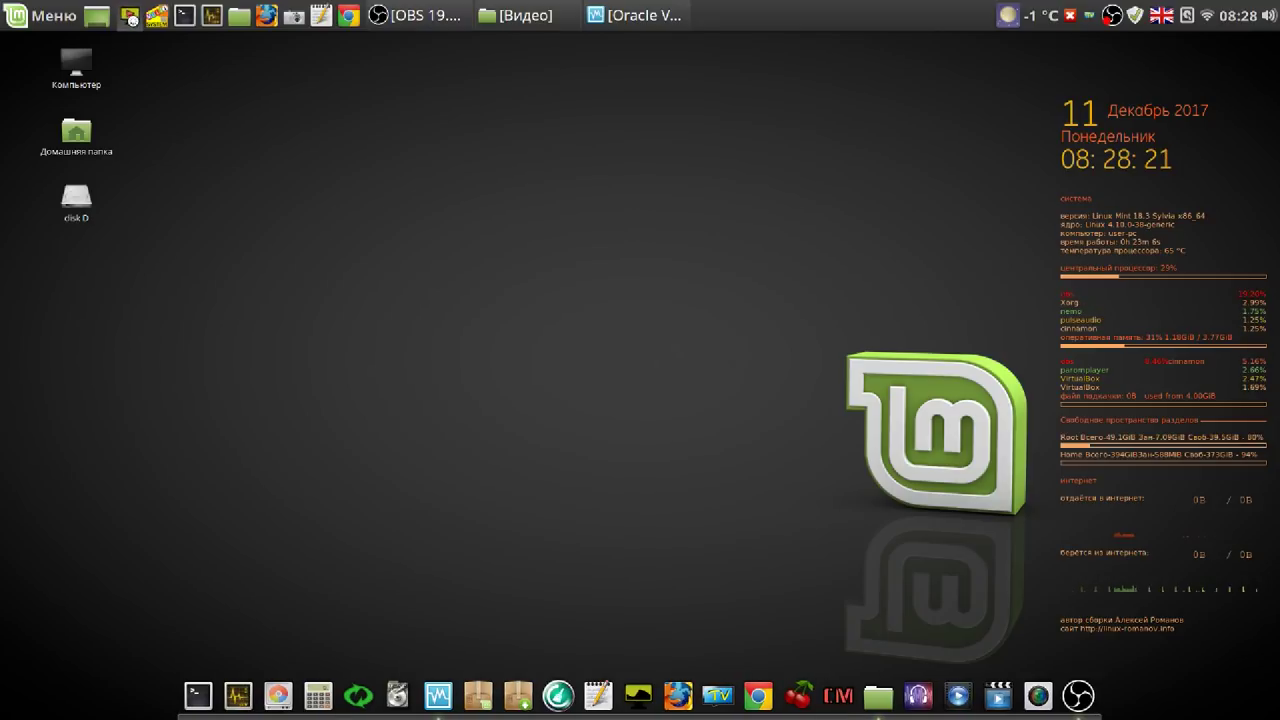
Bring back the minimized VirtualBox manager and close it.
{"action": "left_click", "coordinate": [130, 17]}
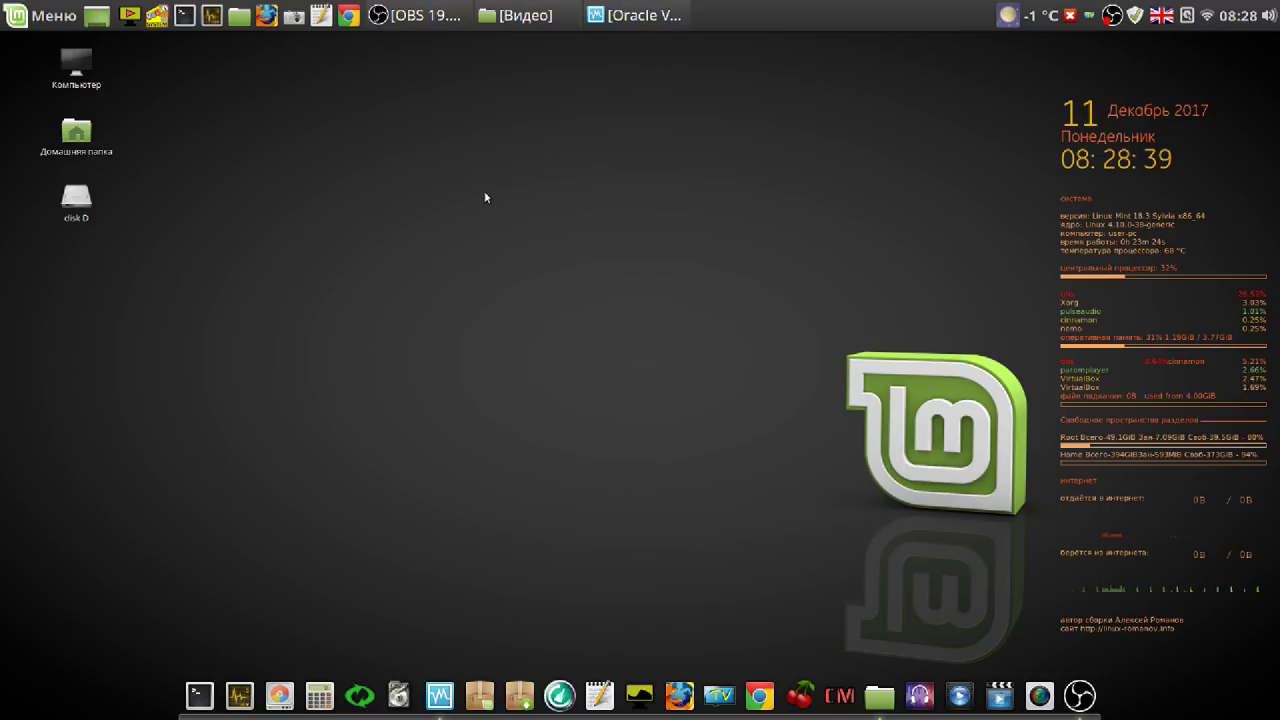
{"action": "left_click", "coordinate": [618, 17]}
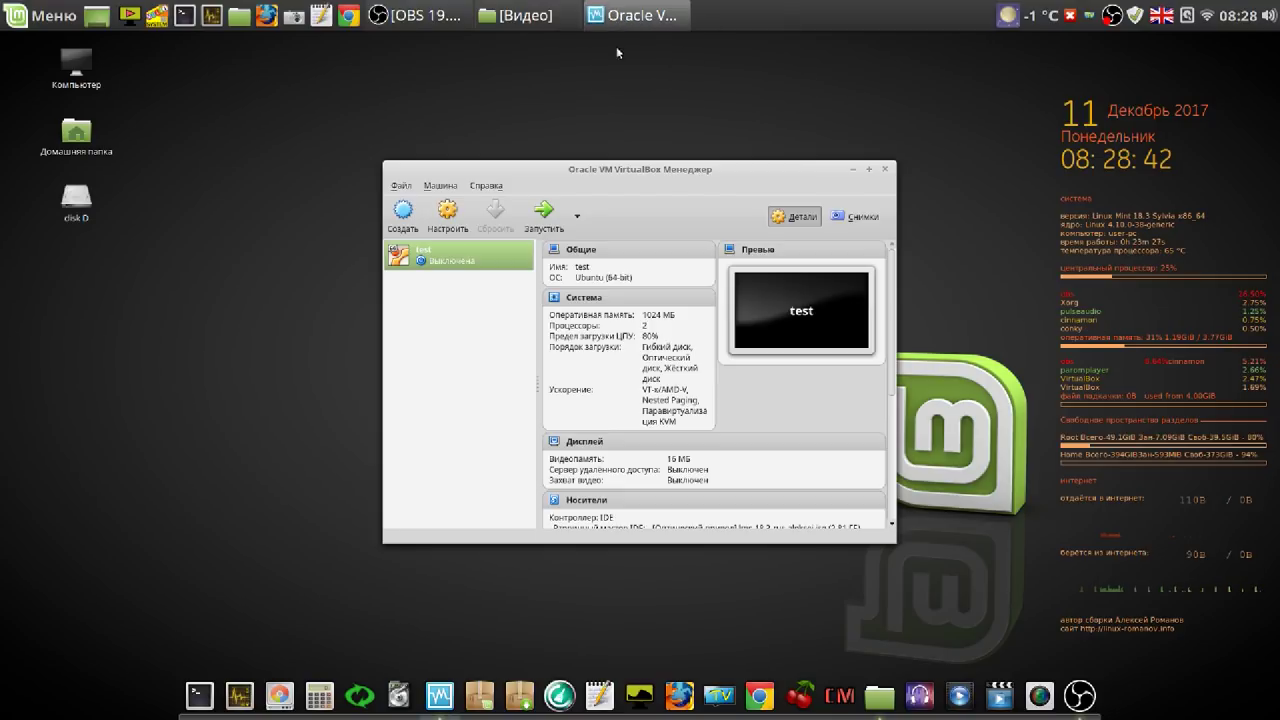
{"action": "left_click", "coordinate": [887, 170]}
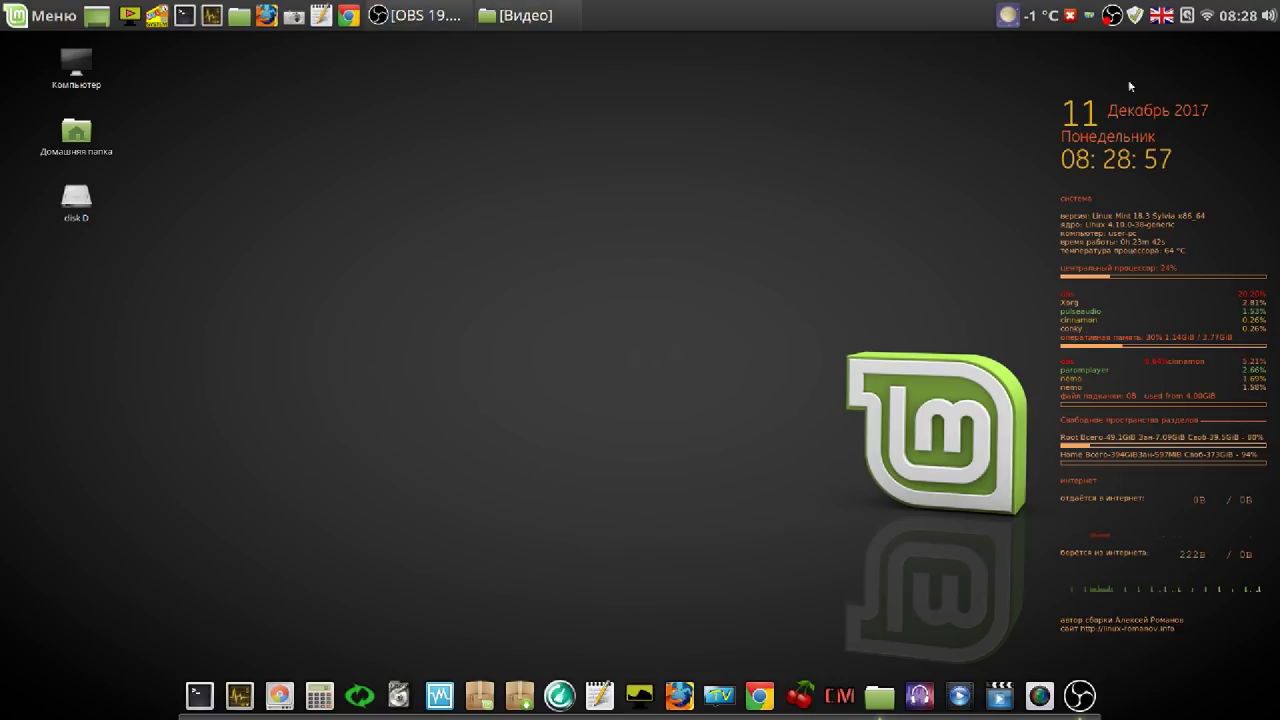
Open Conky Manager, turn the conky lmc-rus desktop widget off and on again, and close the manager.
{"action": "left_click", "coordinate": [845, 695]}
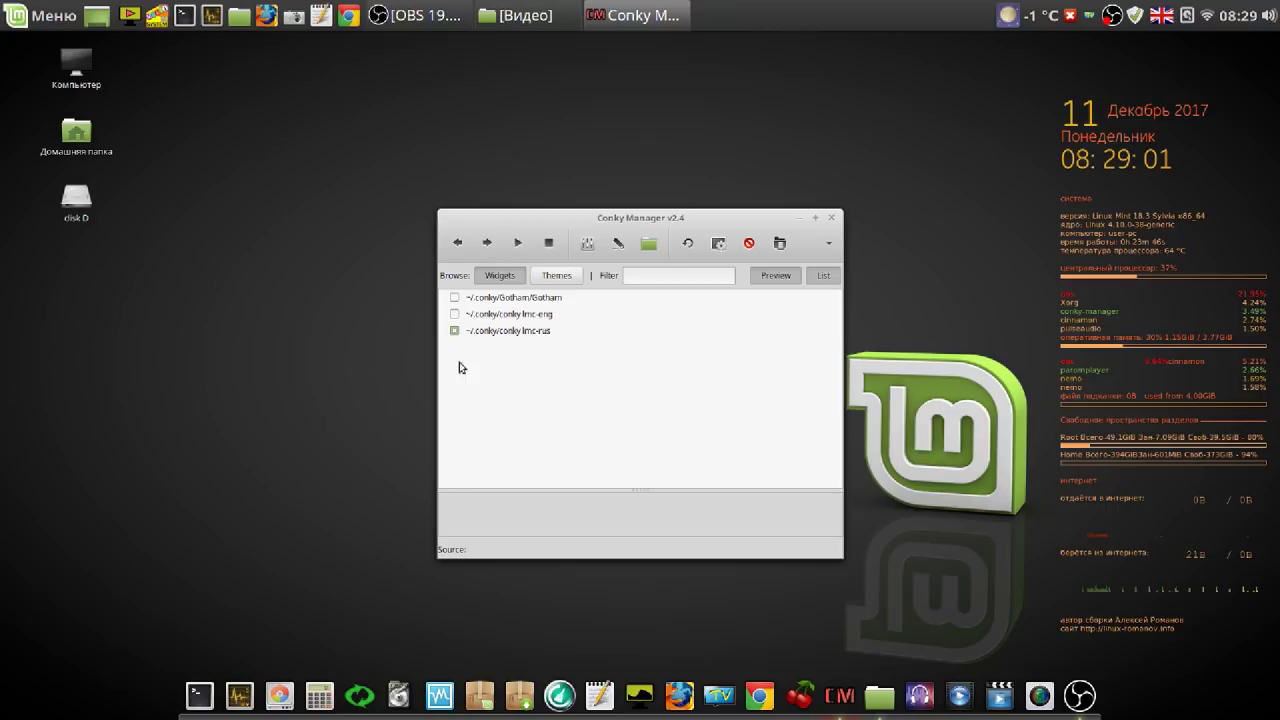
{"action": "left_click", "coordinate": [453, 331]}
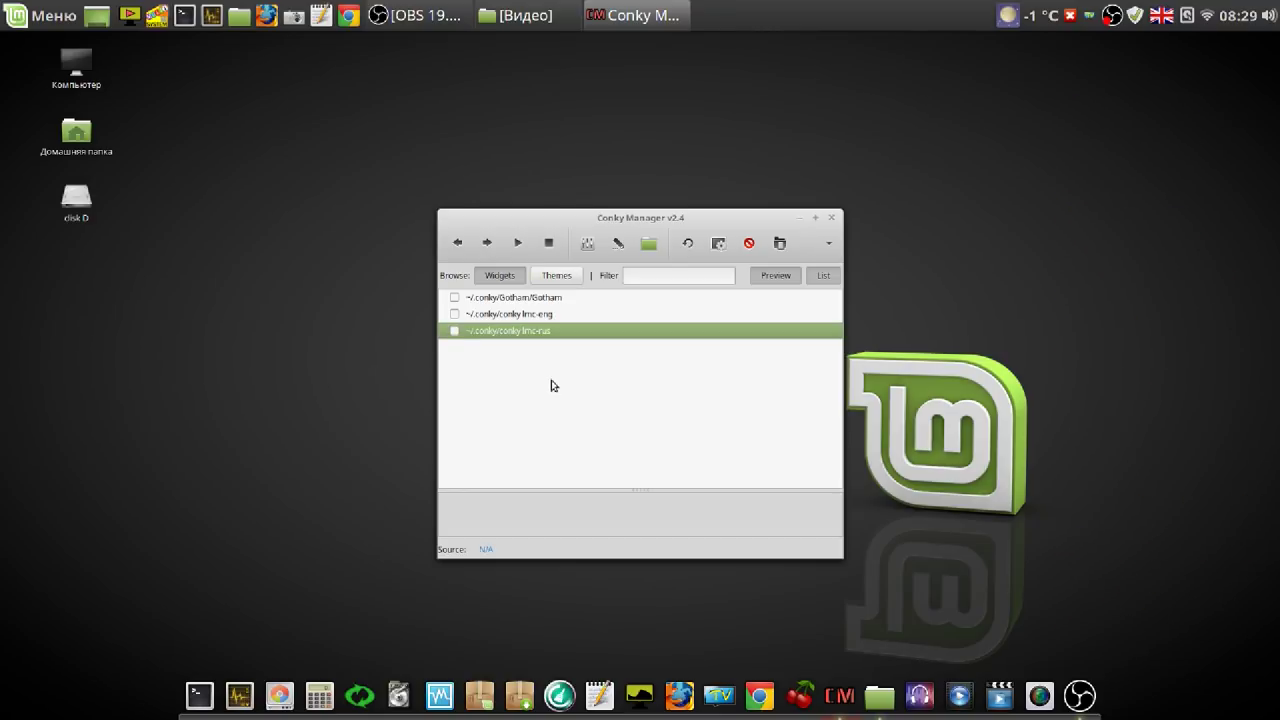
{"action": "left_click", "coordinate": [455, 332]}
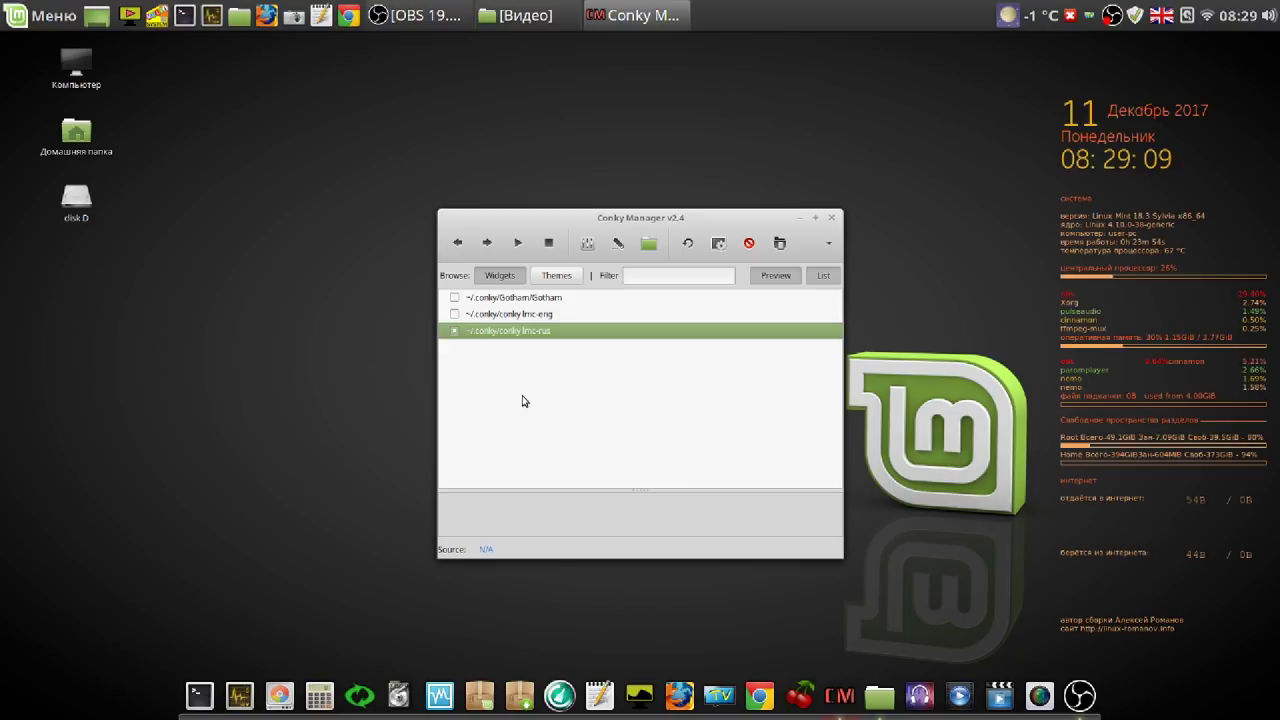
{"action": "left_click", "coordinate": [834, 218]}
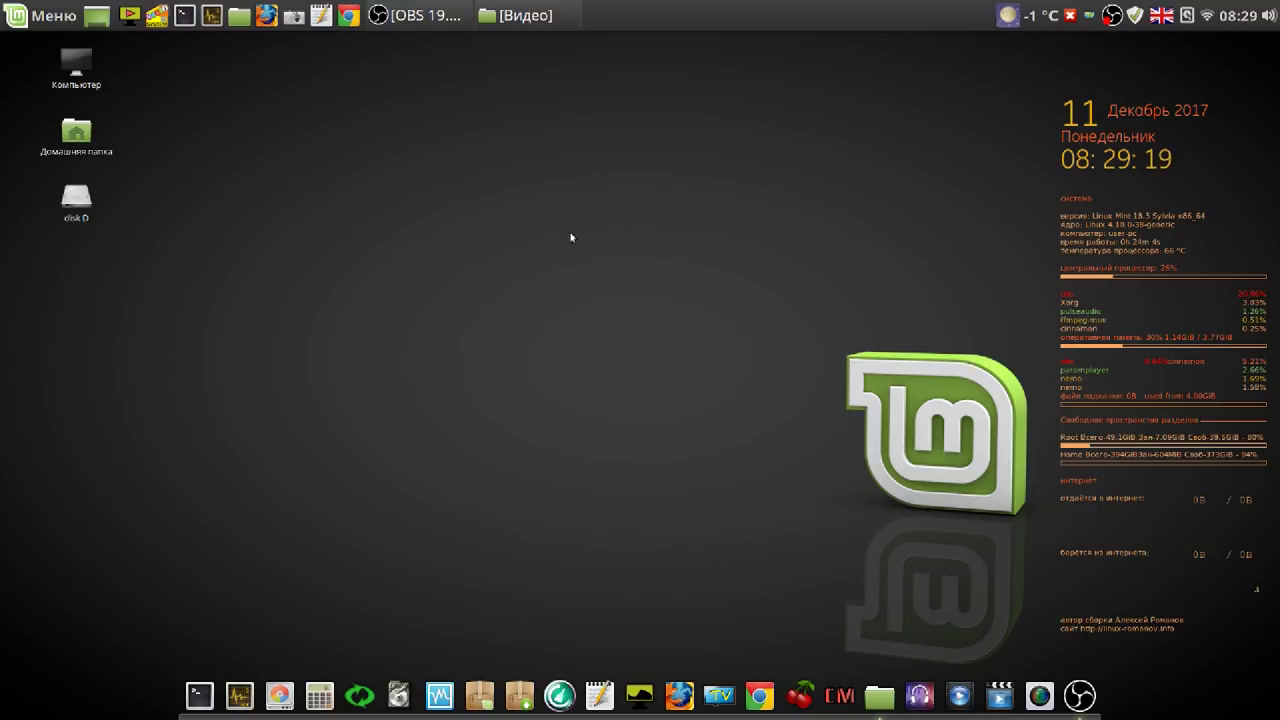
Unmount disk D from the desktop and quit the Parom.TV player running in the background.
{"action": "right_click", "coordinate": [86, 210]}
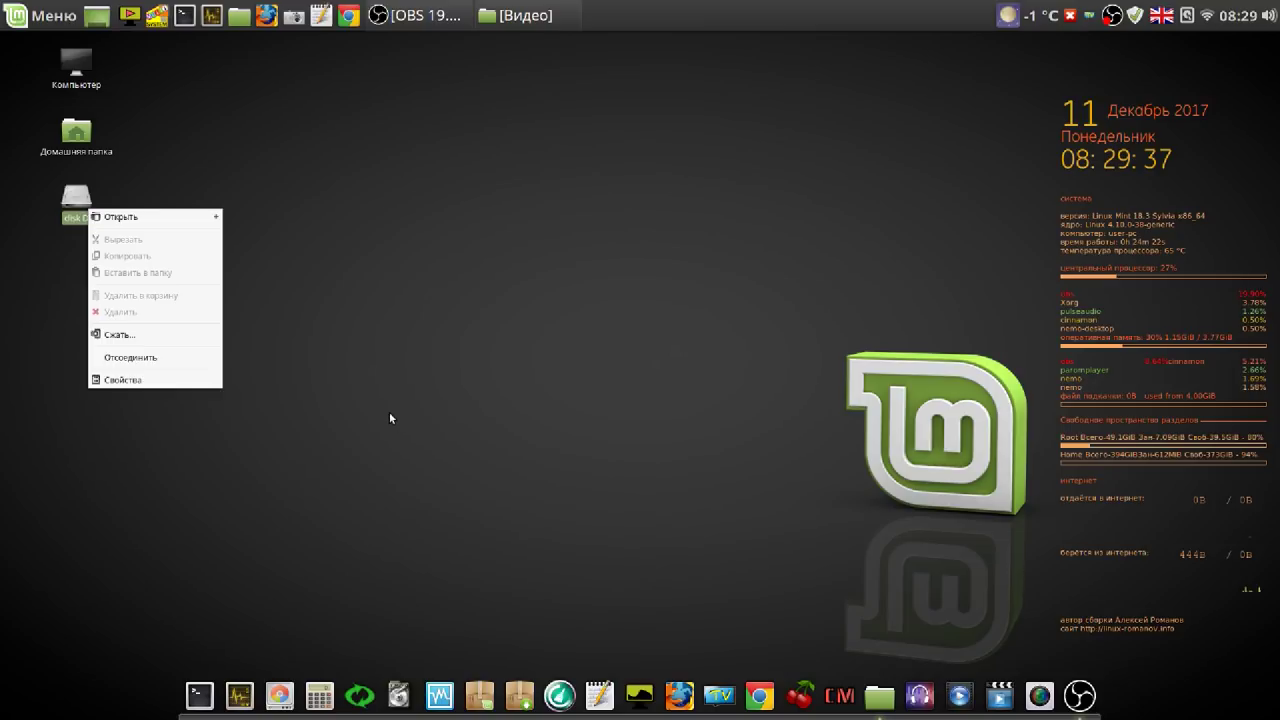
{"action": "left_click", "coordinate": [191, 358]}
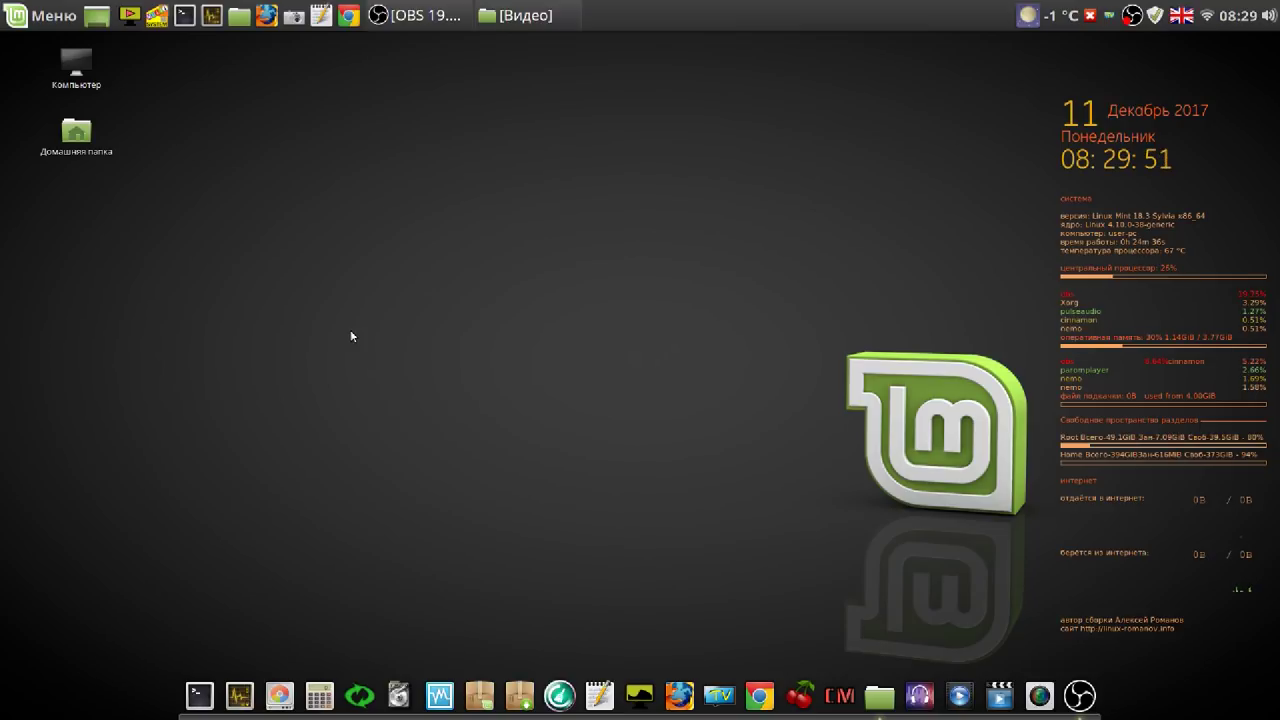
{"action": "right_click", "coordinate": [1111, 15]}
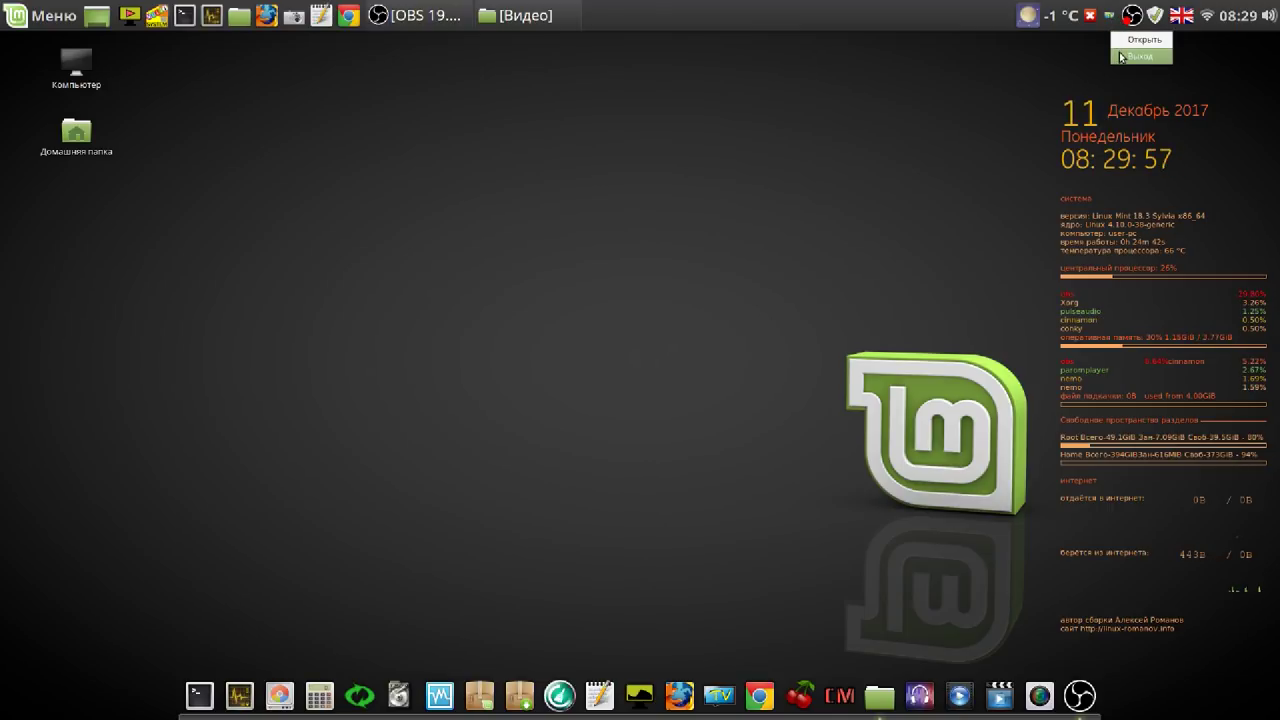
{"action": "left_click", "coordinate": [1121, 57]}
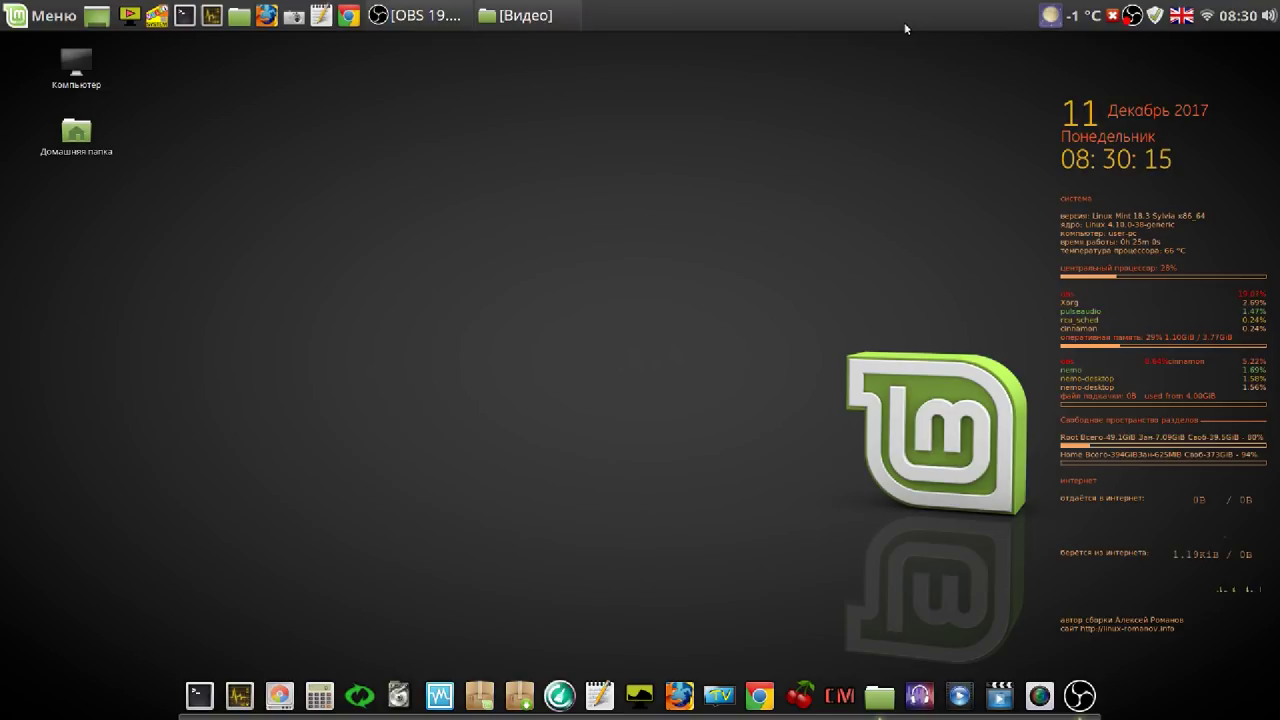
Open the bookmarked AR site in Google Chrome, look over its home page, and open the Уроки для начинающих section under Основы.
{"action": "left_click", "coordinate": [759, 694]}
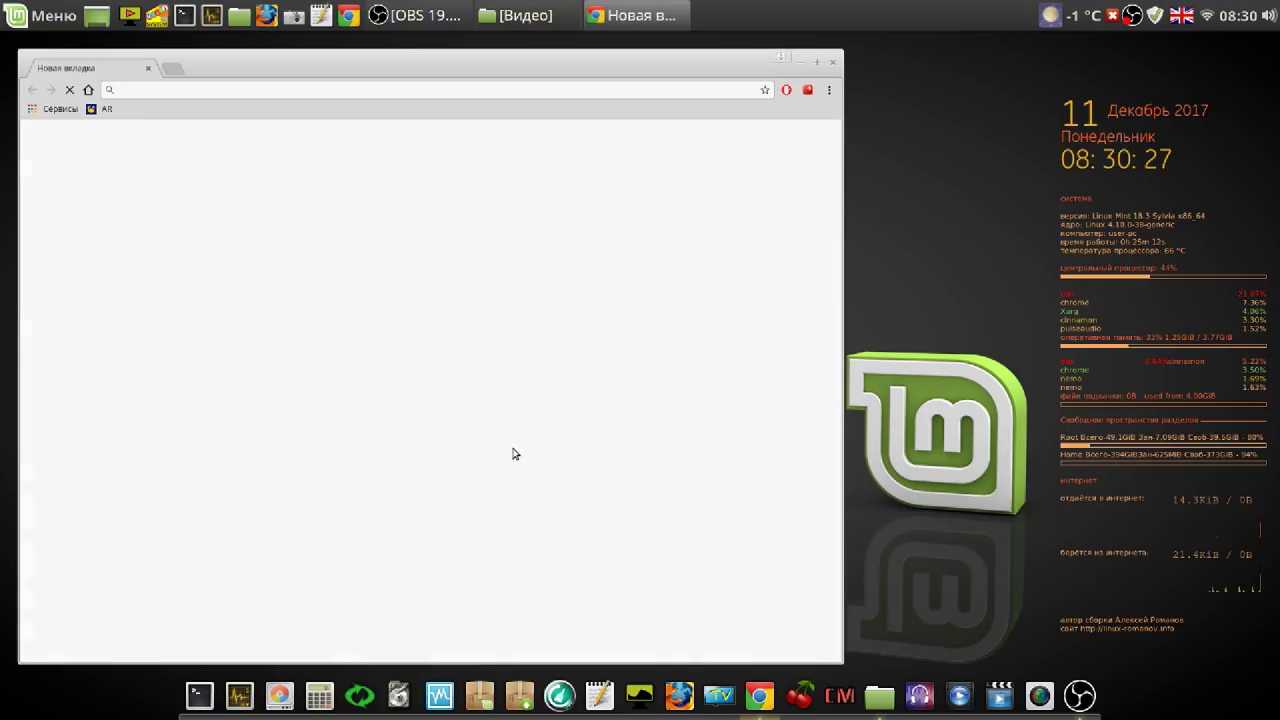
{"action": "left_click", "coordinate": [103, 110]}
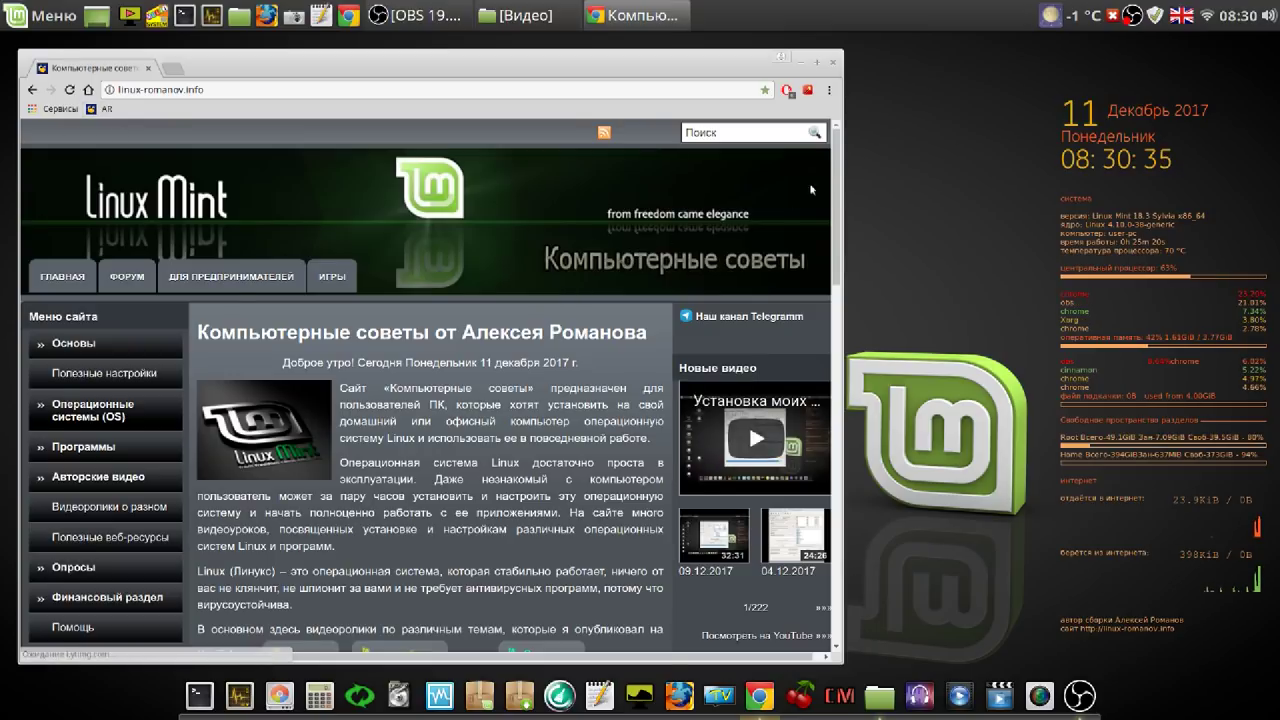
{"action": "scroll", "coordinate": [832, 252], "scroll_direction": "down", "scroll_amount": 3}
{"action": "scroll", "coordinate": [832, 252], "scroll_direction": "down", "scroll_amount": 2}
{"action": "scroll", "coordinate": [160, 349], "scroll_direction": "up", "scroll_amount": 5}
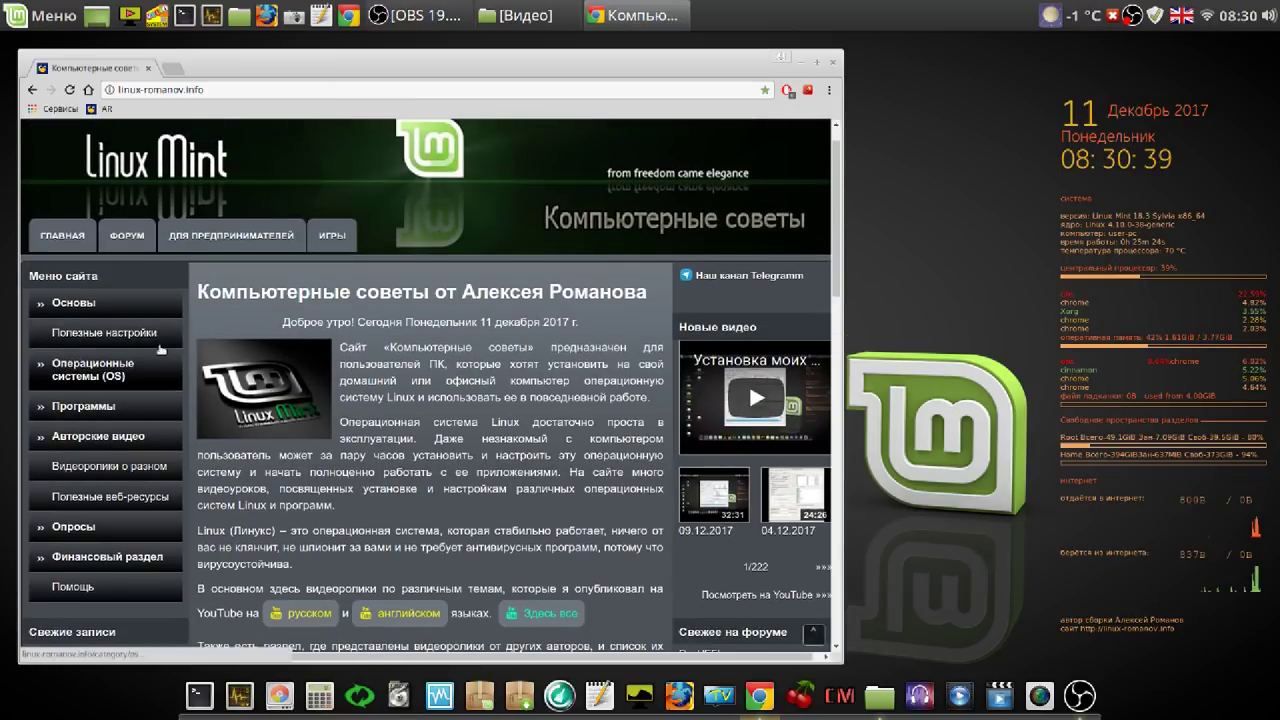
{"action": "mouse_move", "coordinate": [118, 309]}
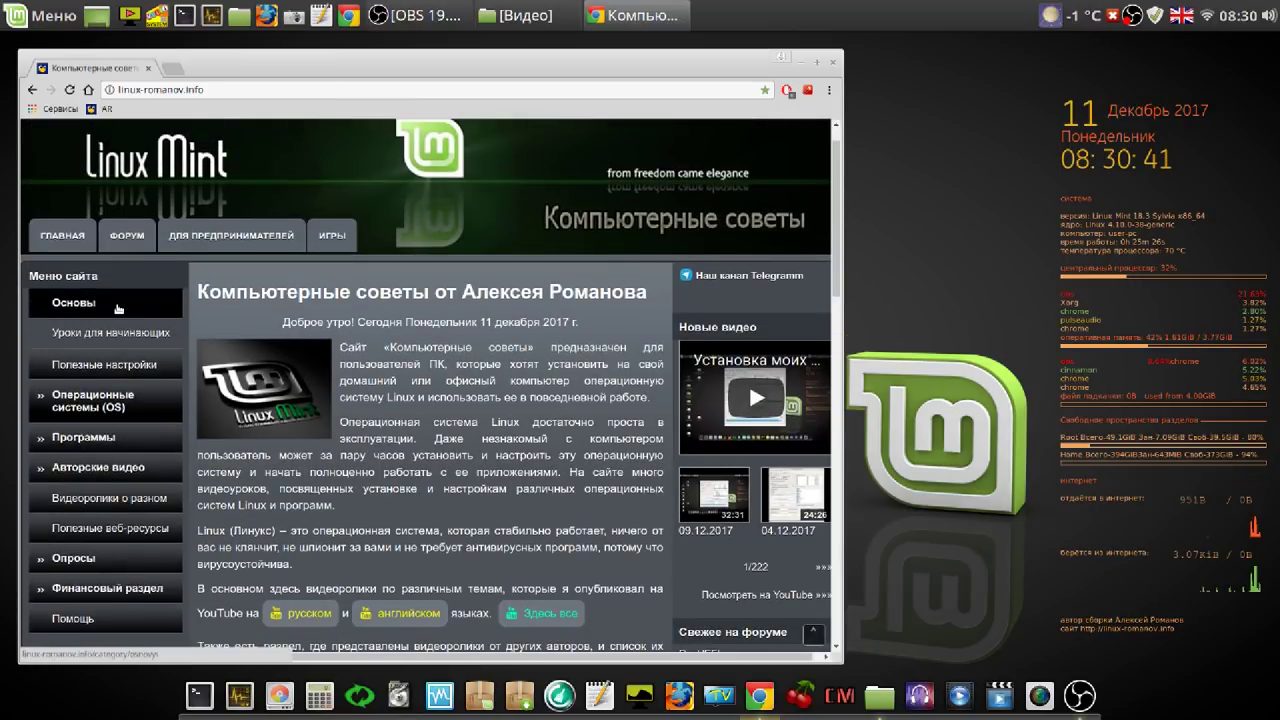
{"action": "left_click", "coordinate": [115, 332]}
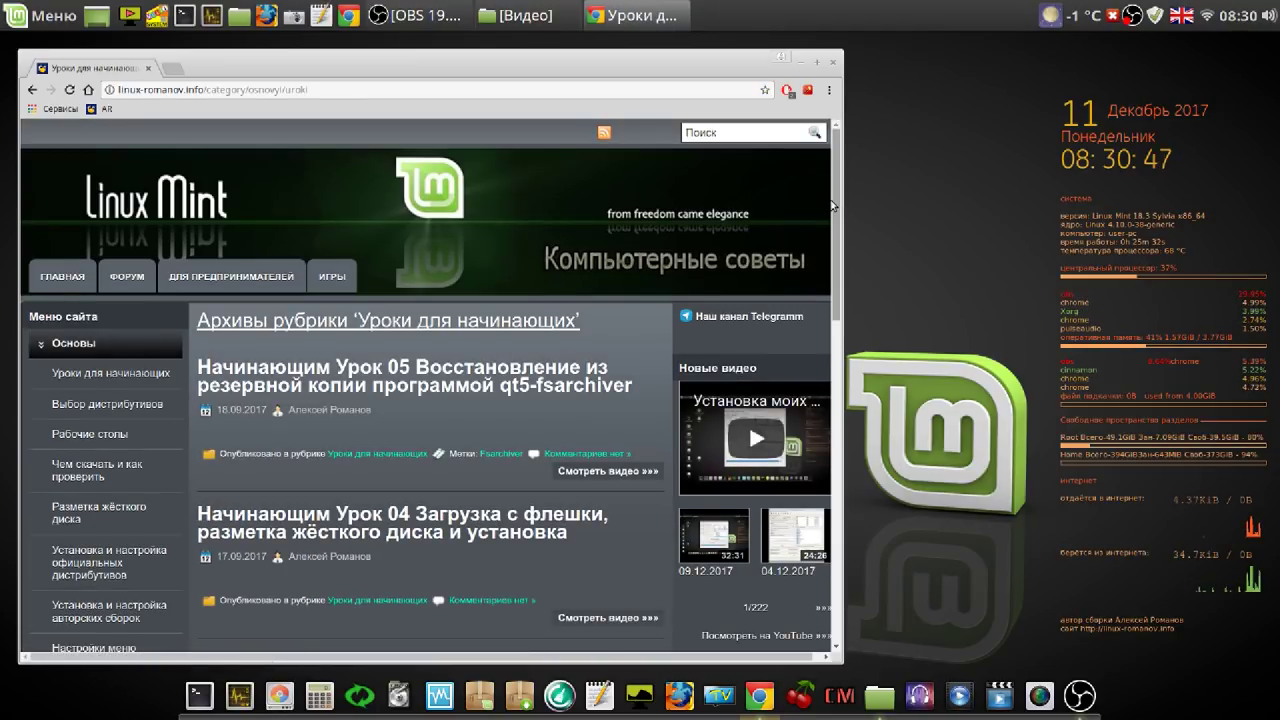
Look through the list of beginner lessons in the Уроки для начинающих section and return to its beginning.
{"action": "left_click_drag", "start_coordinate": [832, 205], "coordinate": [826, 451]}
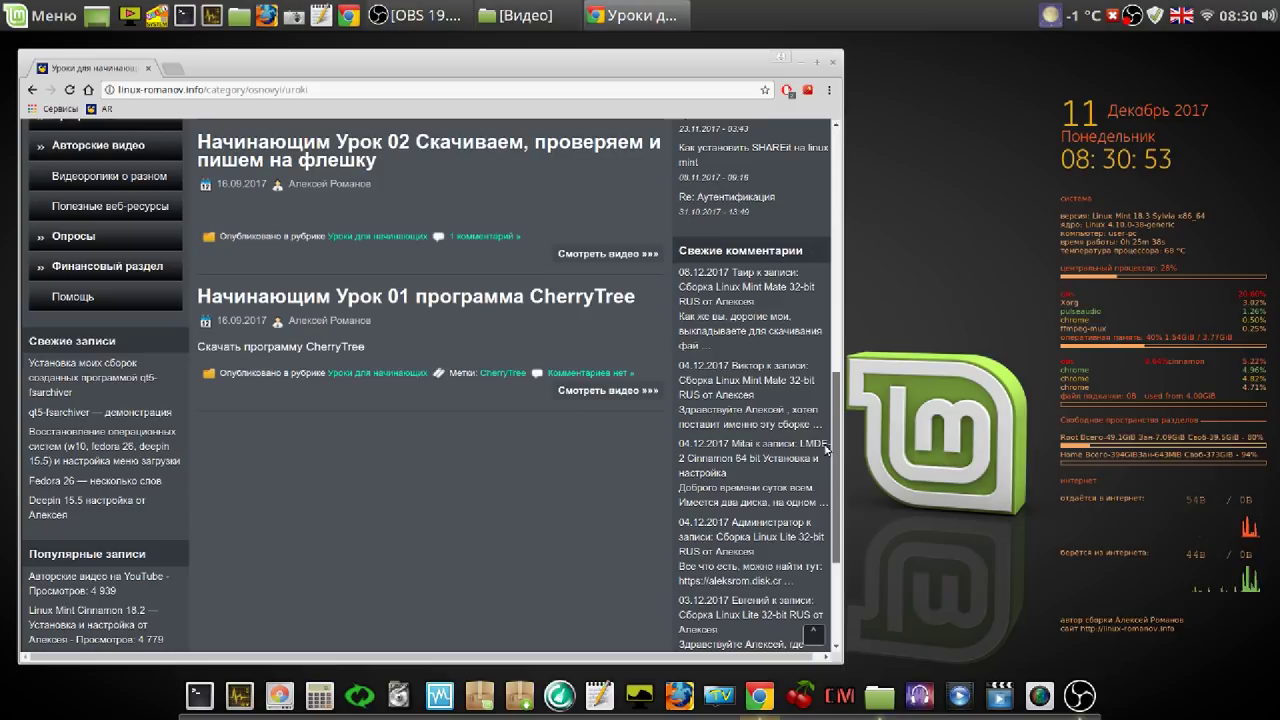
{"action": "scroll", "coordinate": [826, 450], "scroll_direction": "up", "scroll_amount": 5}
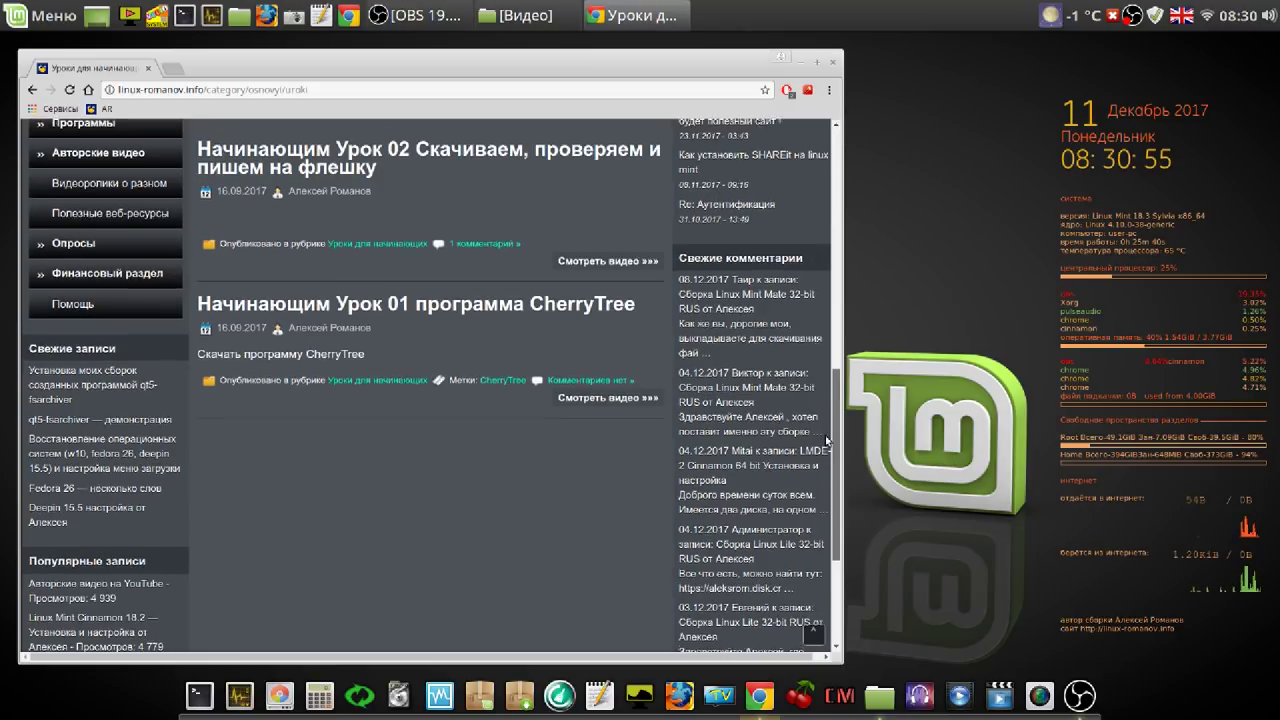
{"action": "scroll", "coordinate": [816, 293], "scroll_direction": "up", "scroll_amount": 5}
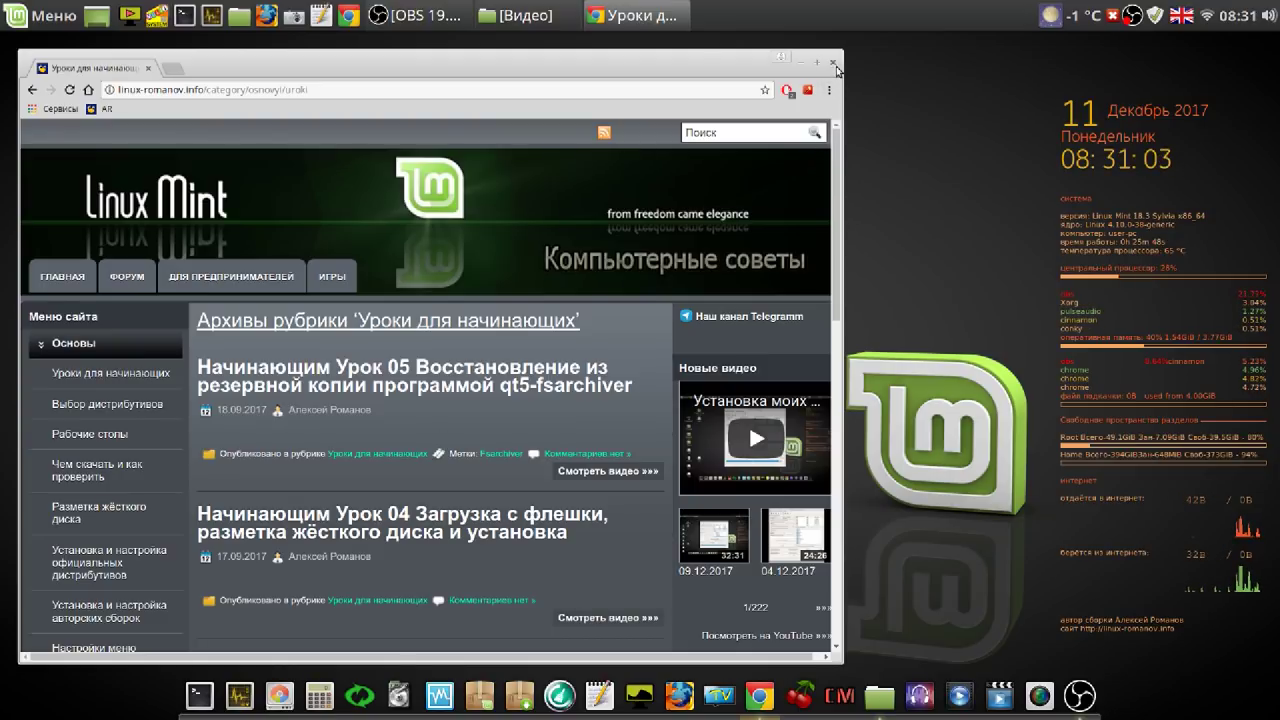
Go back to the site's home page (Главная) and open the КРОК download link for the author's 64-bit builds and programs.
{"action": "left_click", "coordinate": [64, 276]}
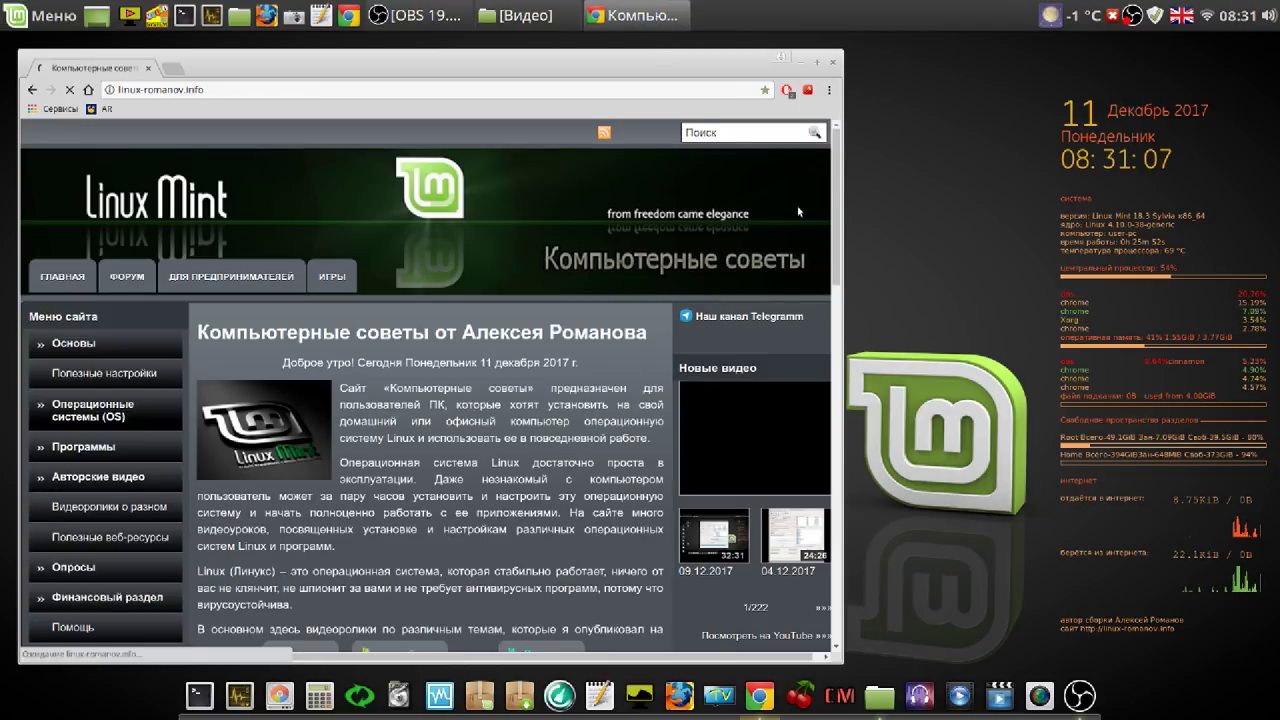
{"action": "left_click_drag", "start_coordinate": [838, 182], "coordinate": [795, 329]}
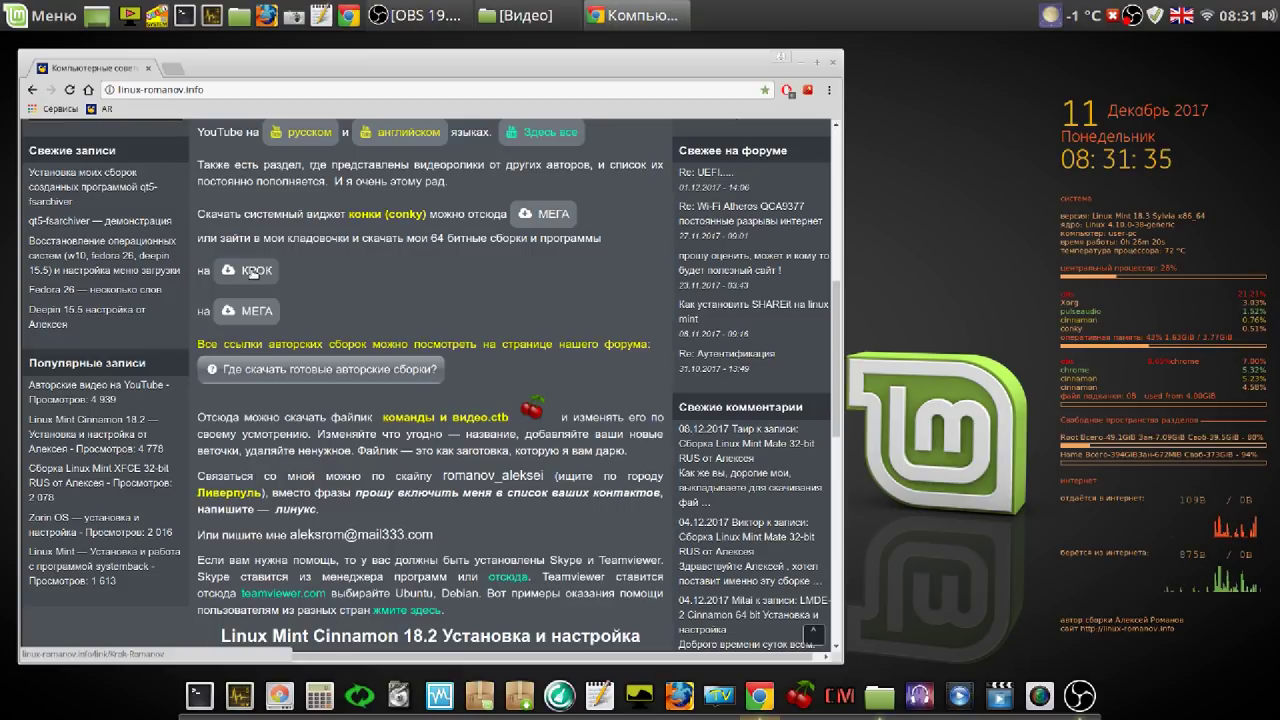
{"action": "left_click", "coordinate": [253, 274]}
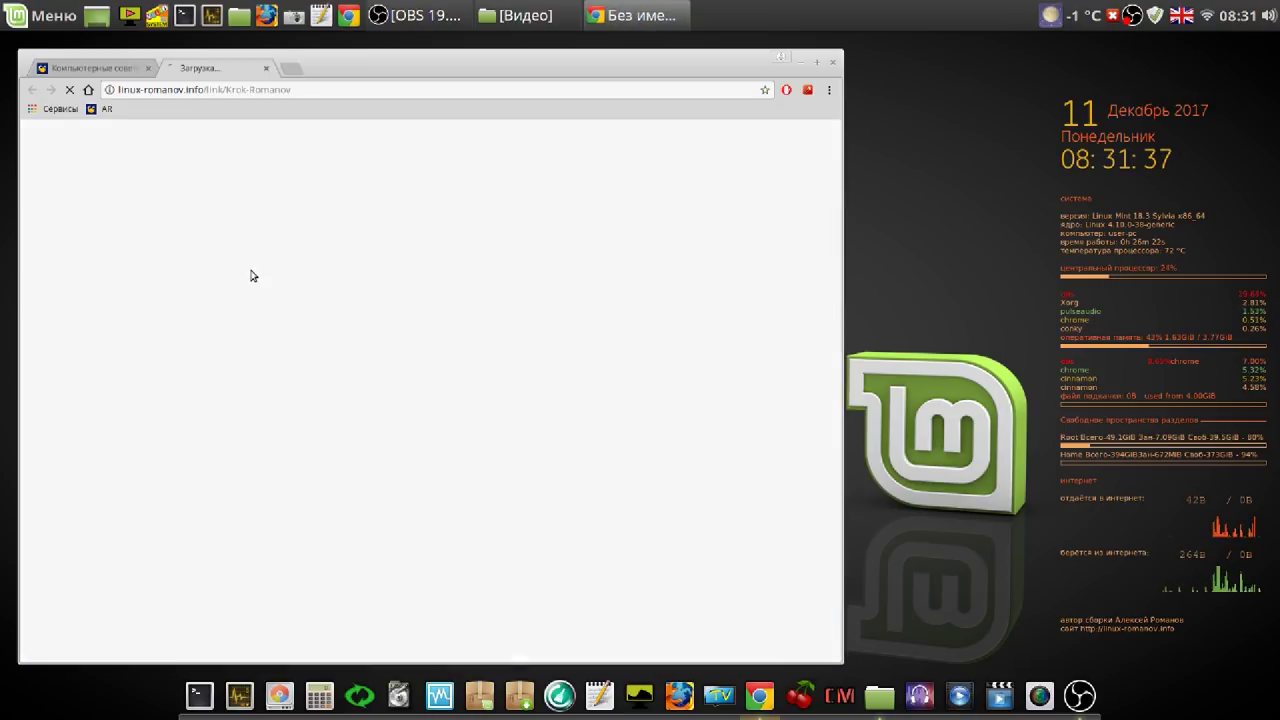